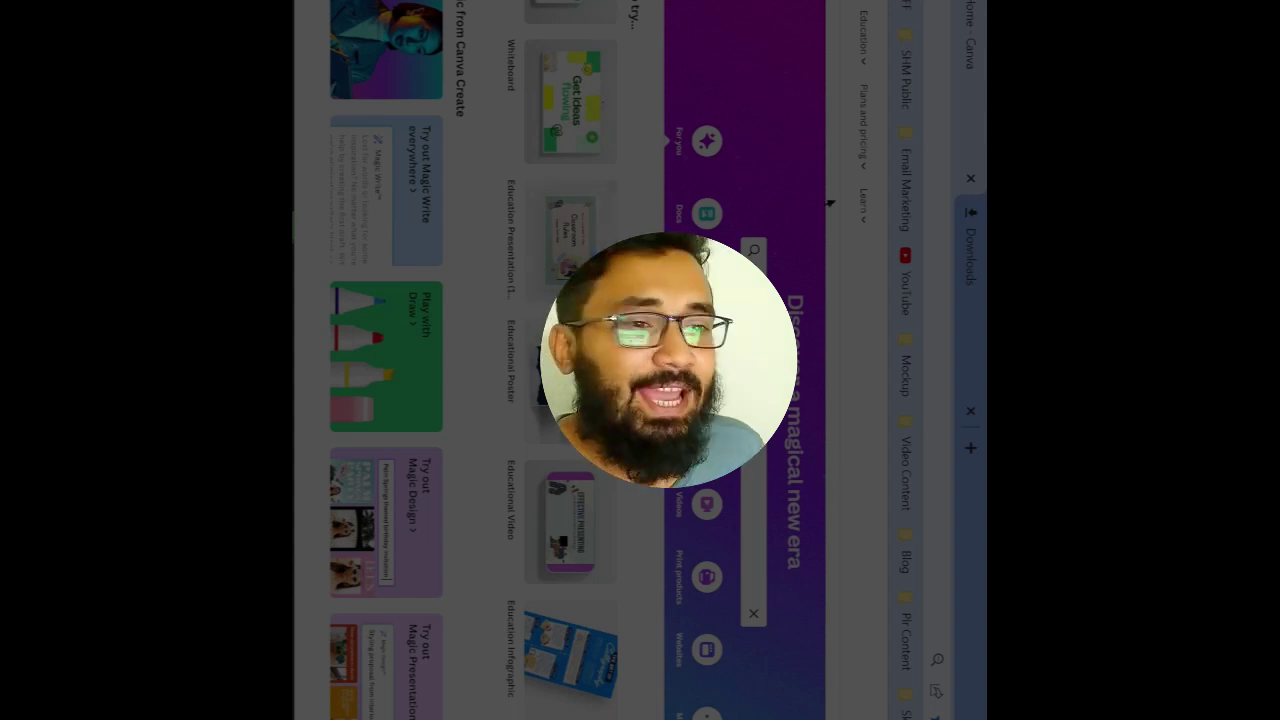
# Browse the Canva home page and expand the 'Discover the magic' features.
pyautogui.scroll(-3, 450, 360)
pyautogui.scroll(3, 560, 360)
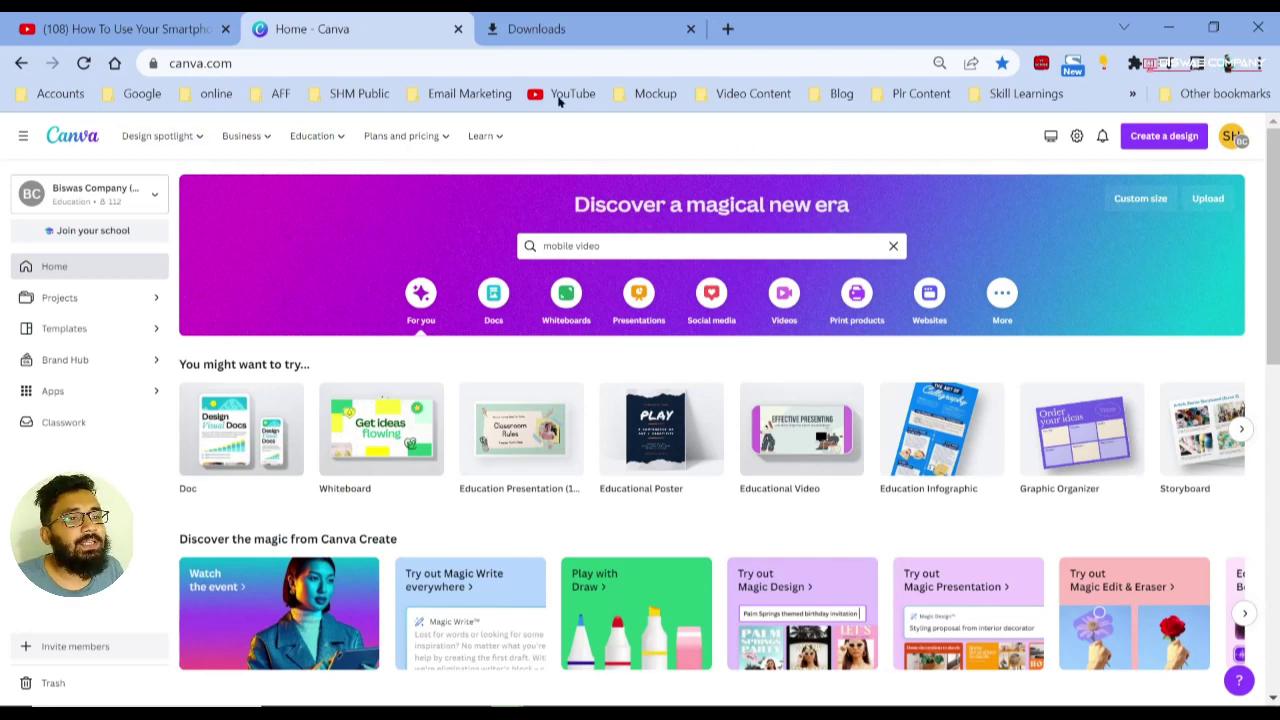
pyautogui.scroll(-4, 708, 396)
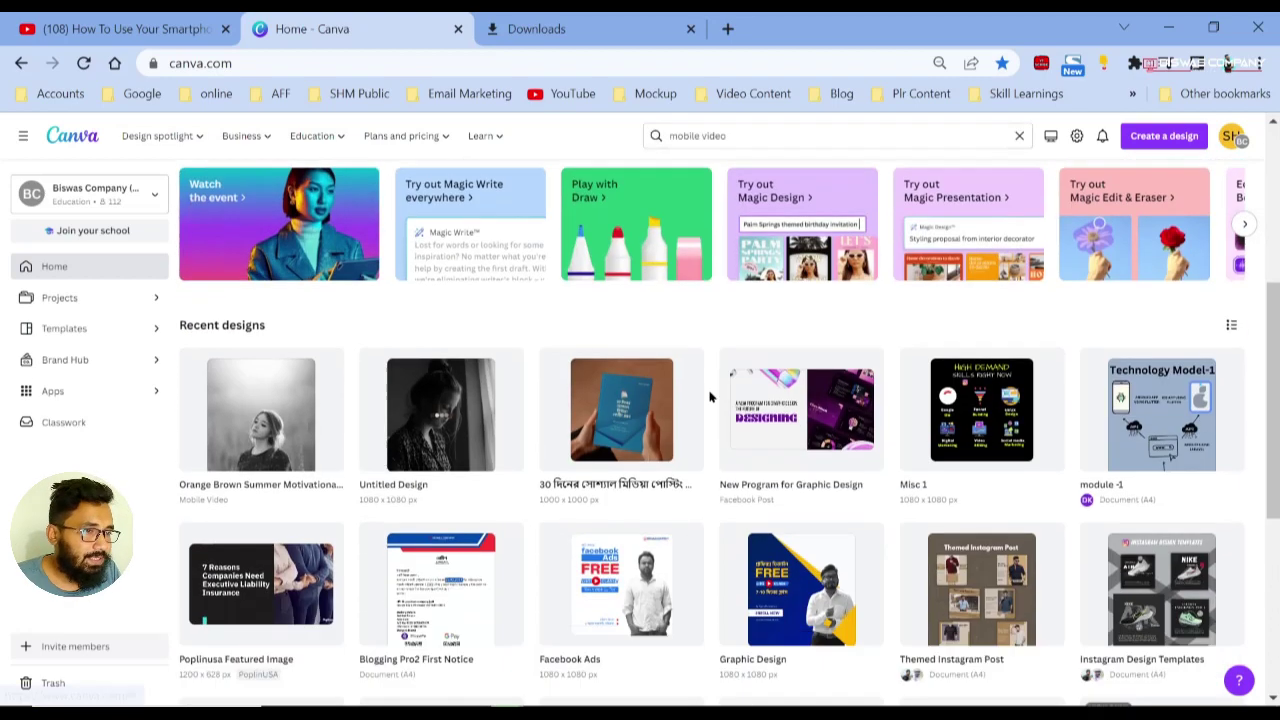
pyautogui.scroll(4, 708, 396)
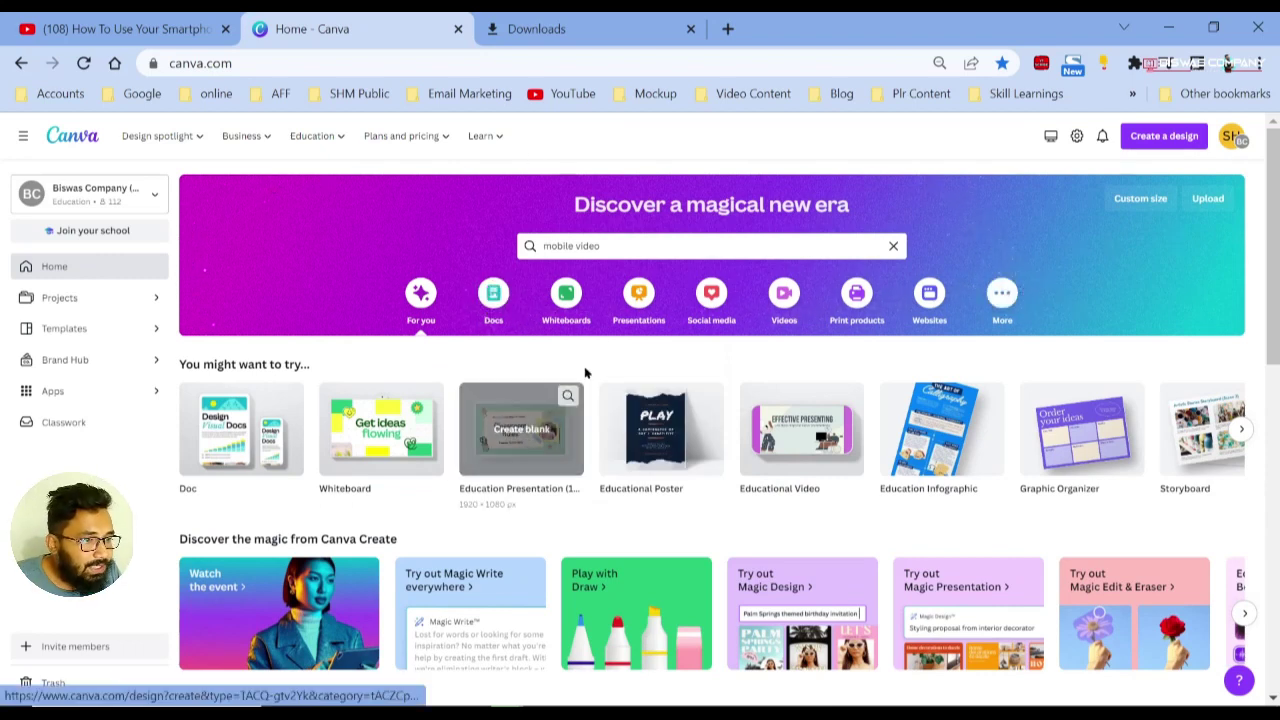
pyautogui.scroll(-2, 586, 366)
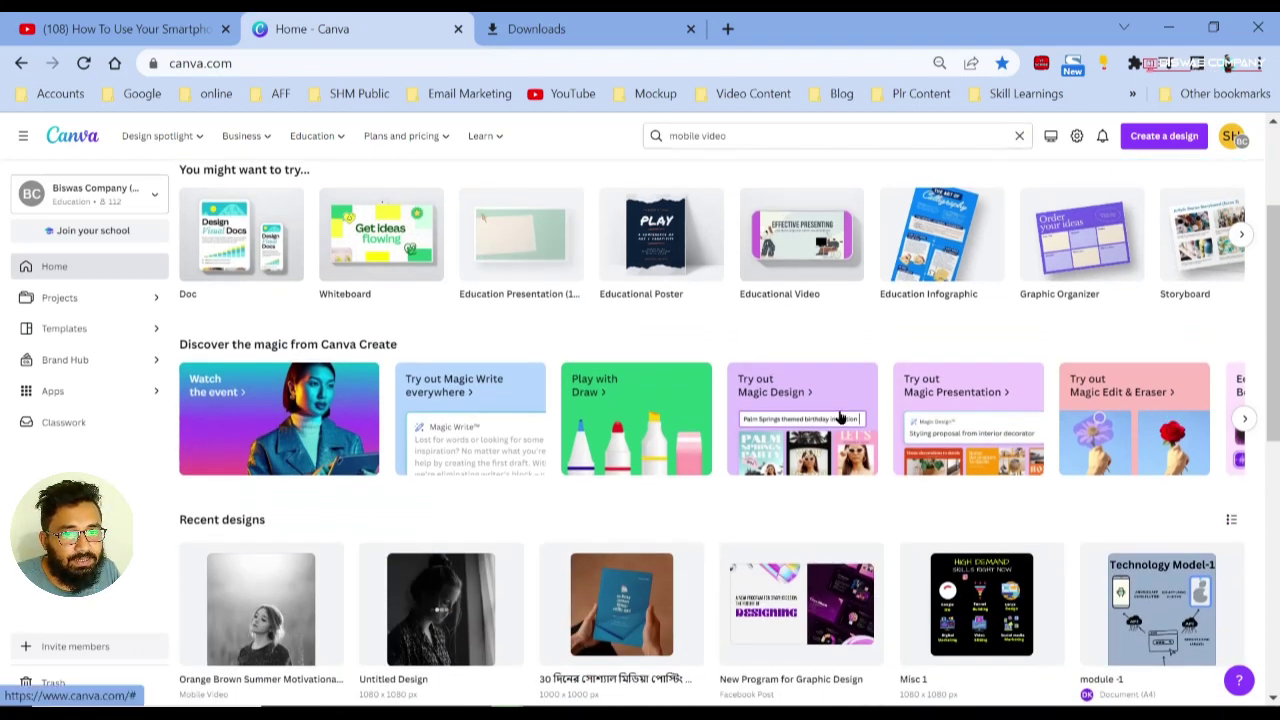
pyautogui.click(1242, 419)
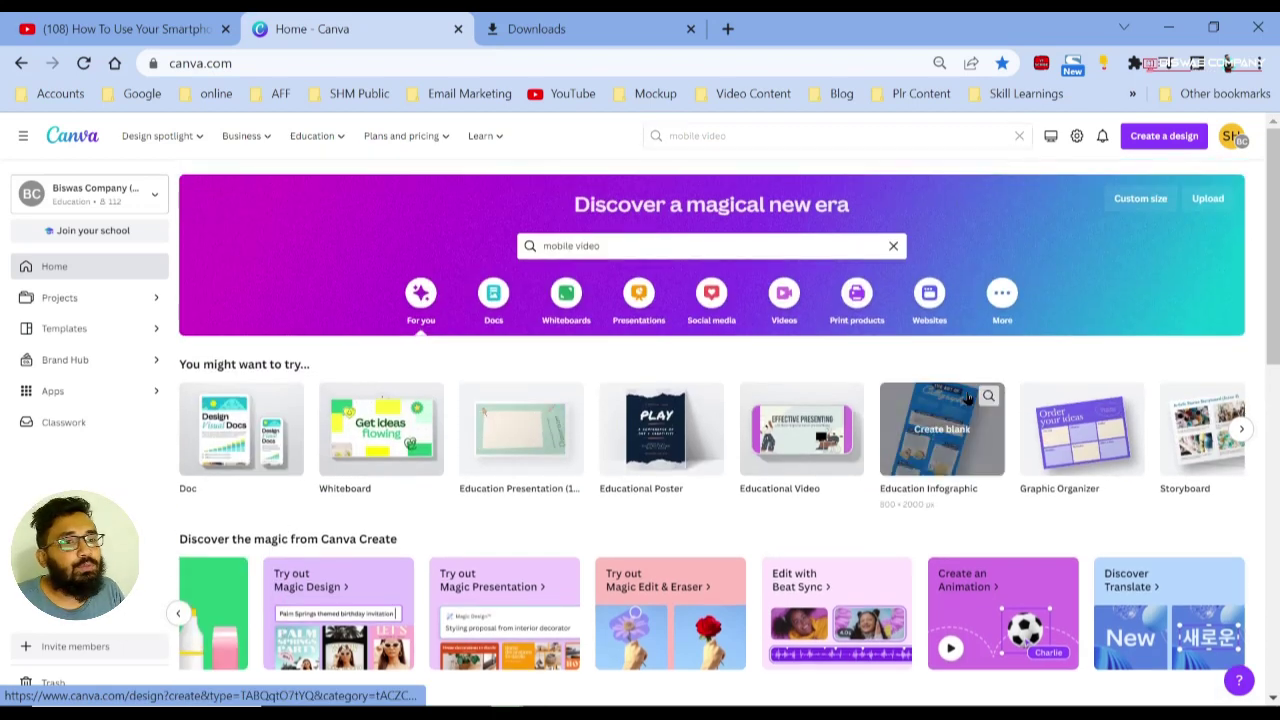
pyautogui.scroll(2, 976, 404)
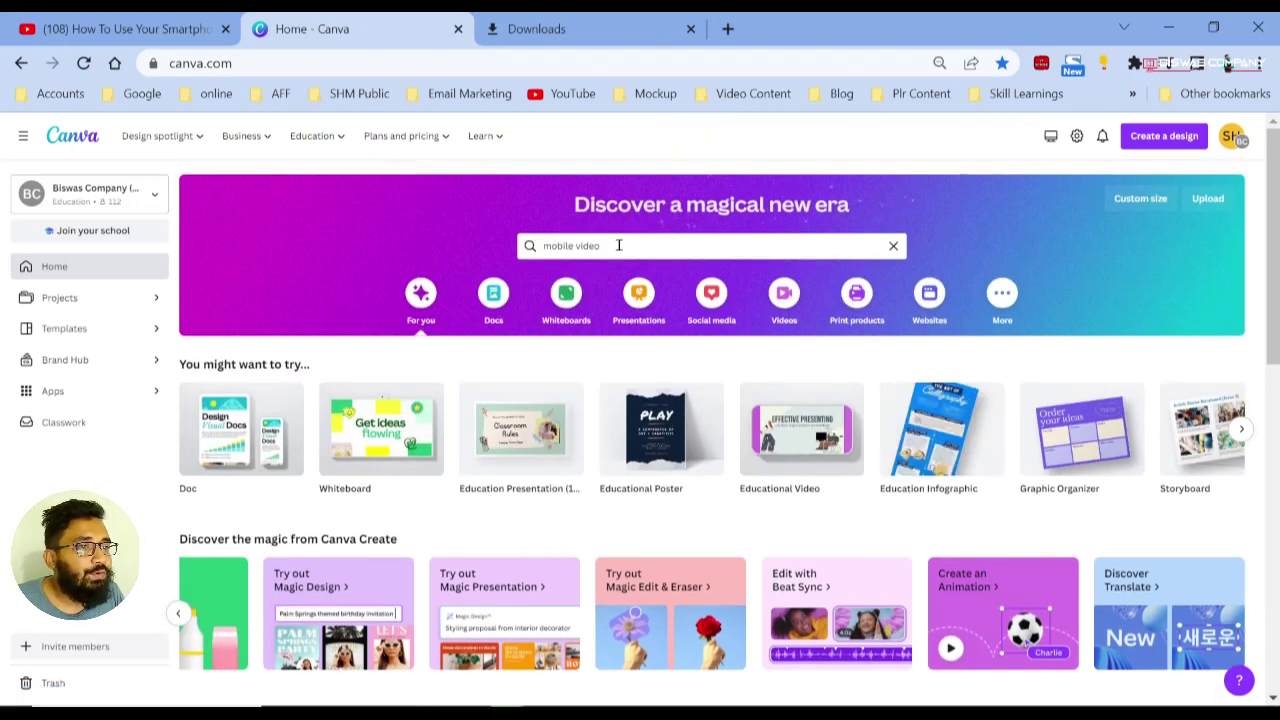
# Search templates for 'mobile video promos' from the search suggestions.
pyautogui.moveTo(617, 246); pyautogui.dragTo(530, 245)
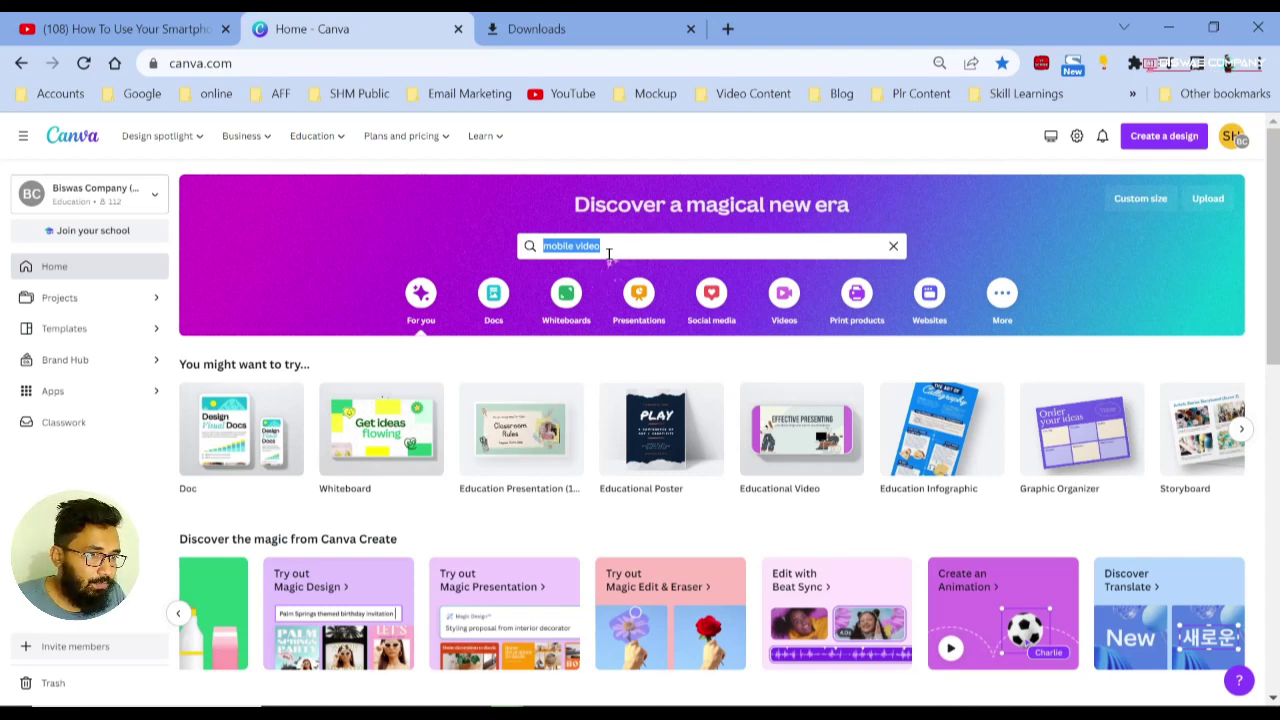
pyautogui.click(611, 251)
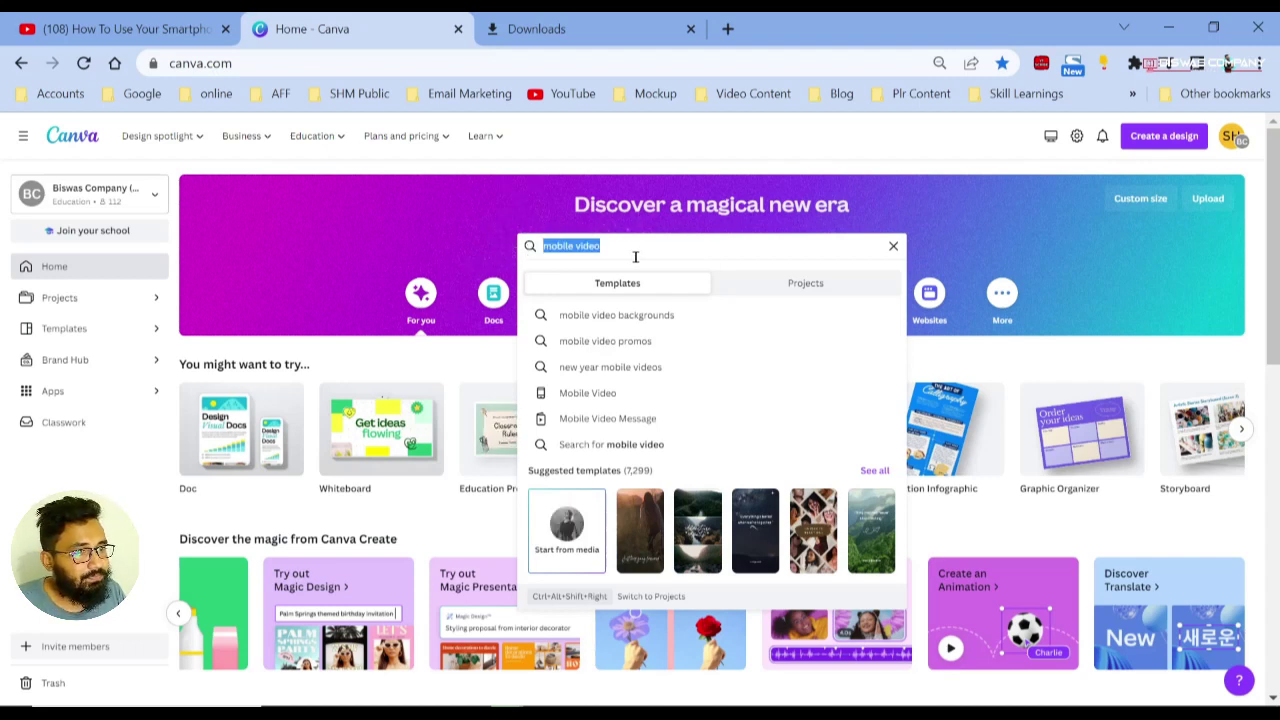
pyautogui.click(604, 342)
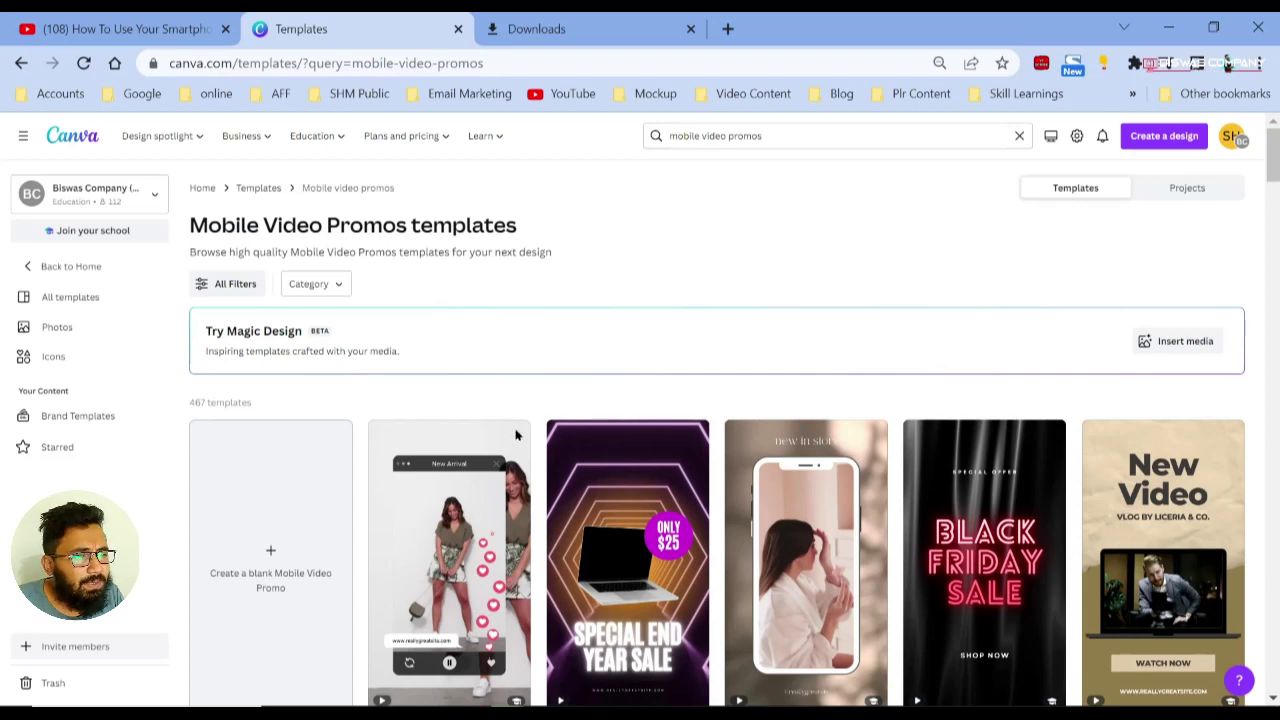
# Look over the results and create a blank Mobile Video Promo design.
pyautogui.scroll(-2, 806, 452)
pyautogui.scroll(-3, 806, 452)
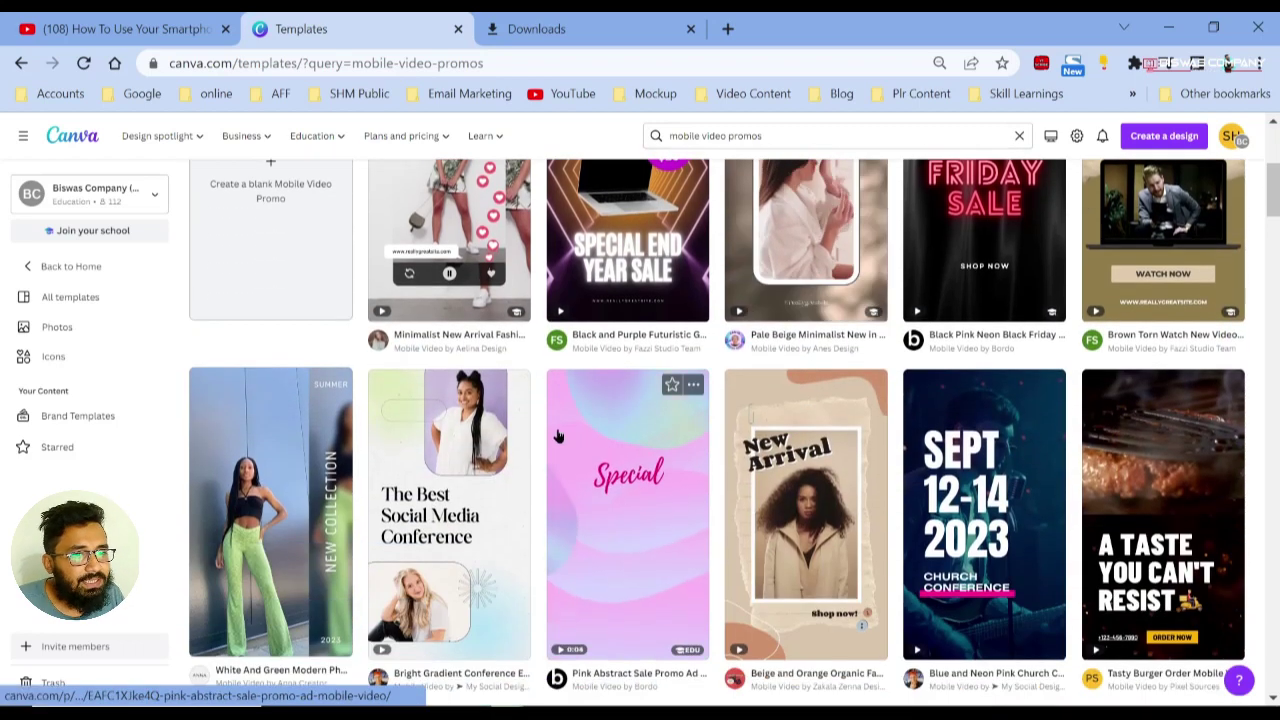
pyautogui.scroll(-5, 724, 390)
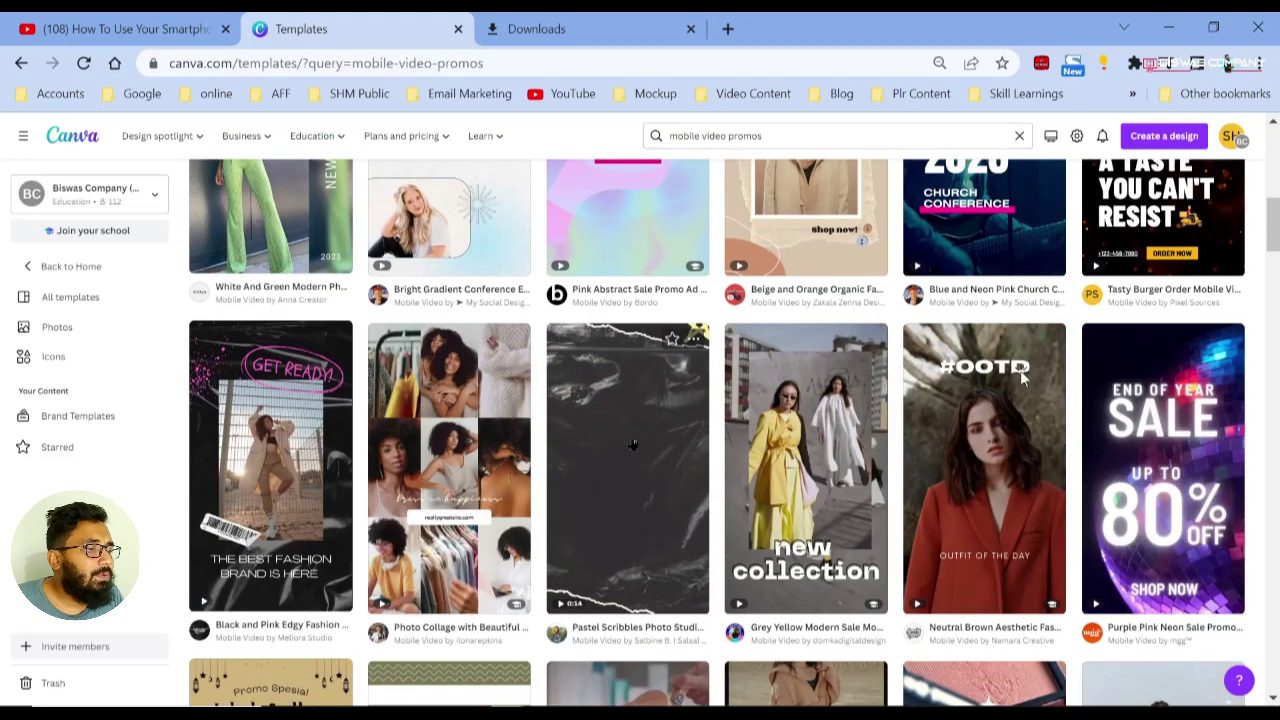
pyautogui.scroll(10, 632, 445)
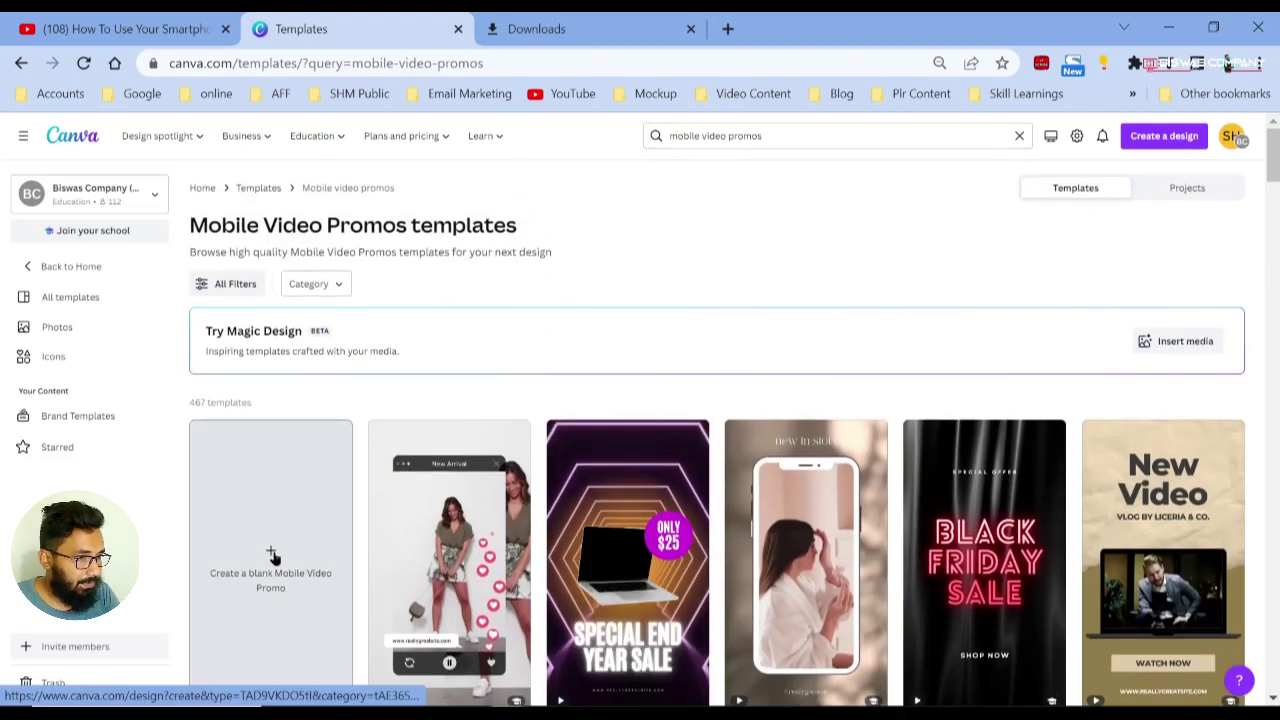
pyautogui.click(272, 556)
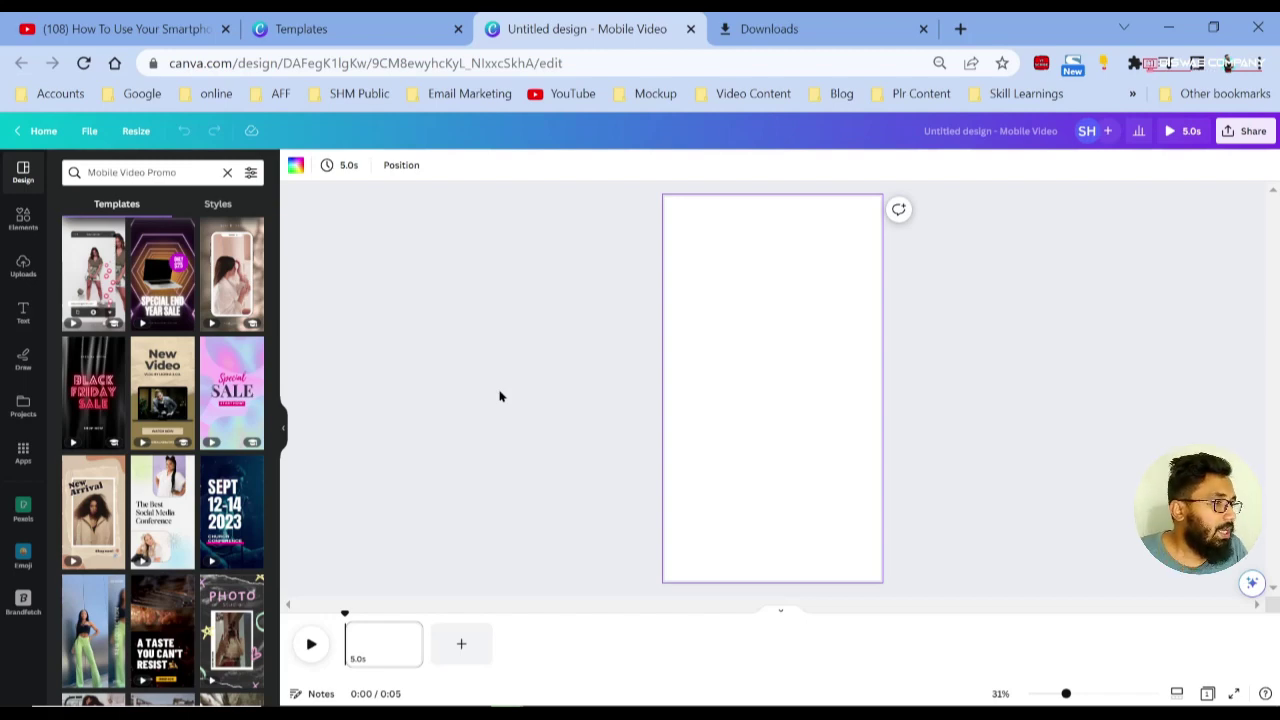
# Launch Pexels from the Apps panel's 'Discover content from' section.
pyautogui.click(22, 512)
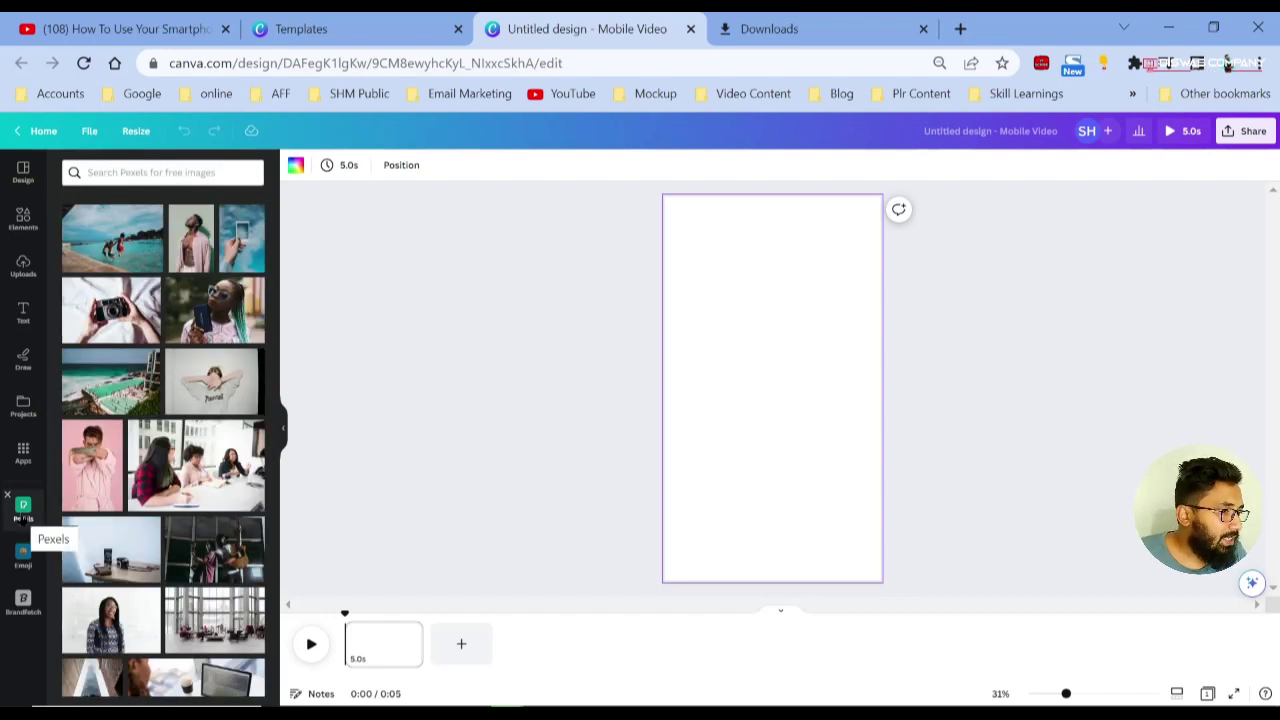
pyautogui.click(23, 456)
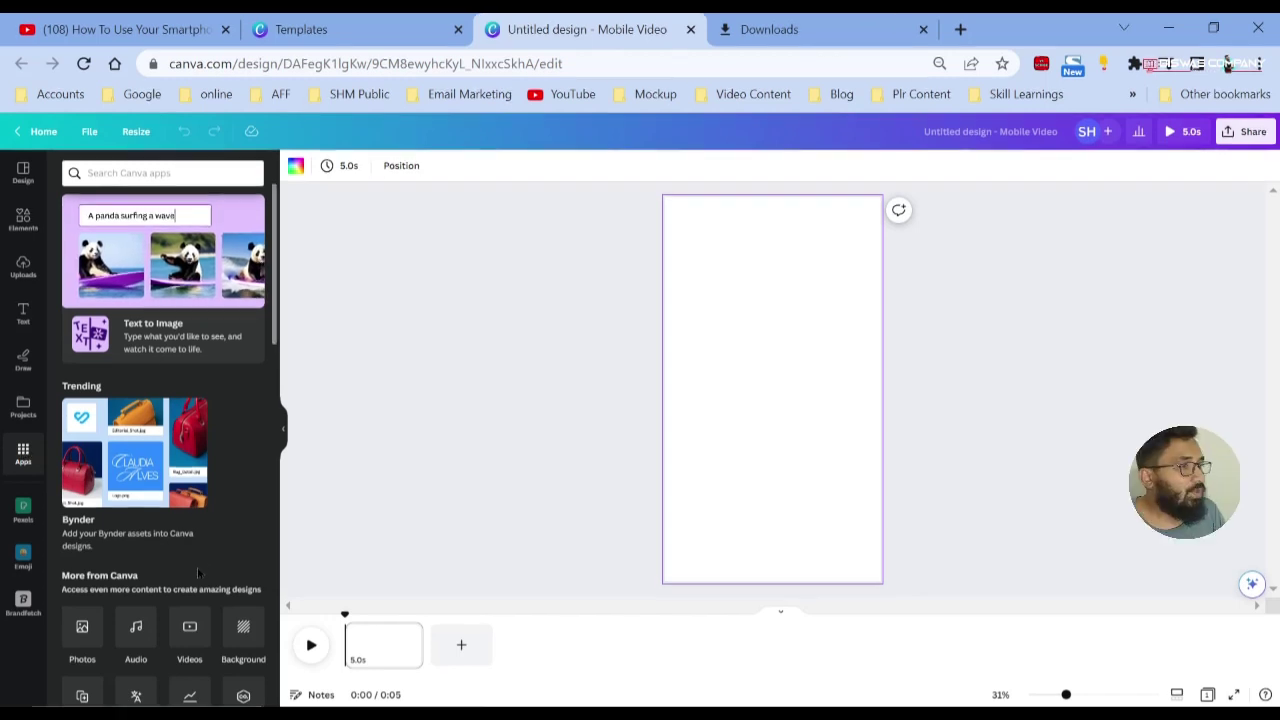
pyautogui.scroll(-2, 198, 573)
pyautogui.scroll(-4, 198, 573)
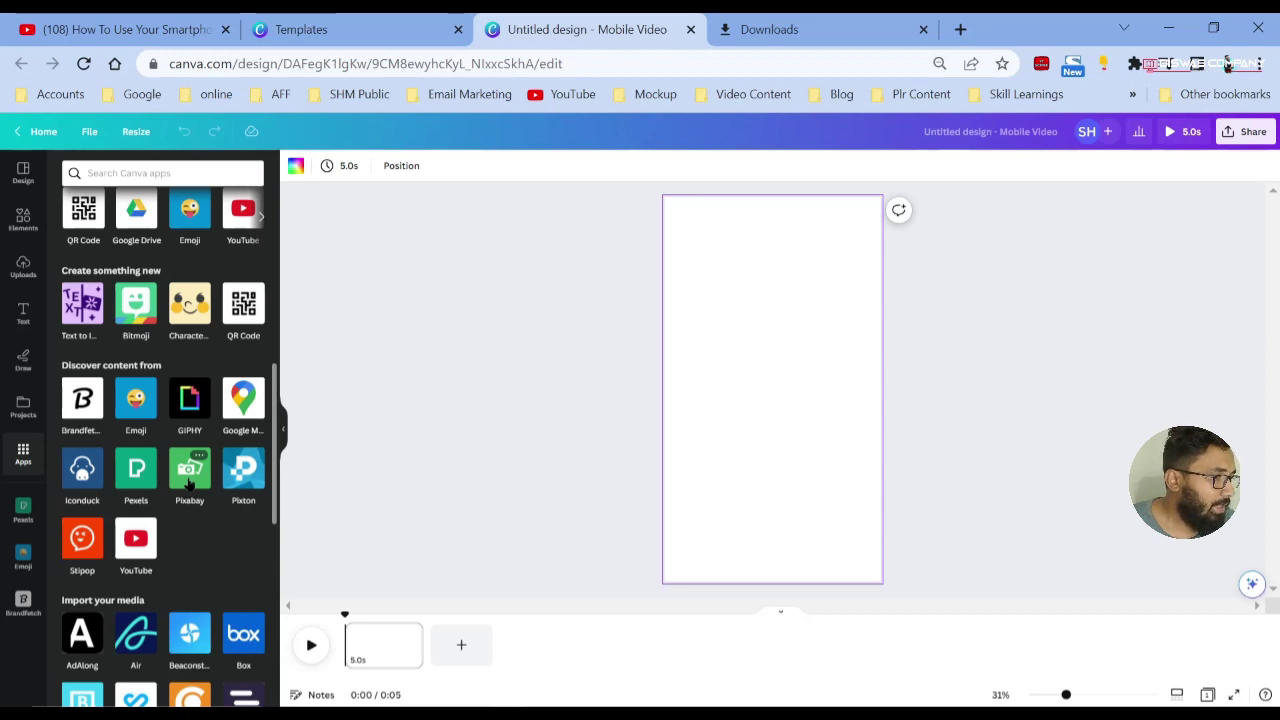
pyautogui.click(136, 470)
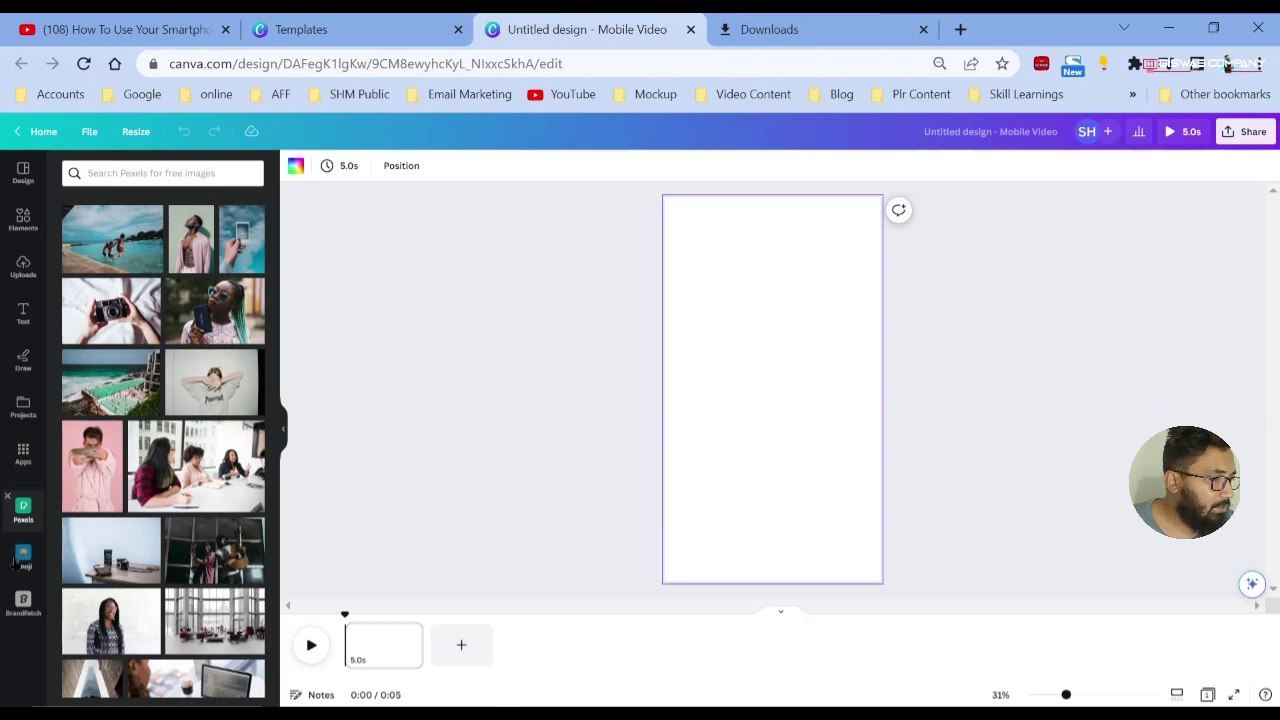
# Enter 'lady portrai' in the Pexels free image search box.
pyautogui.click(140, 175)
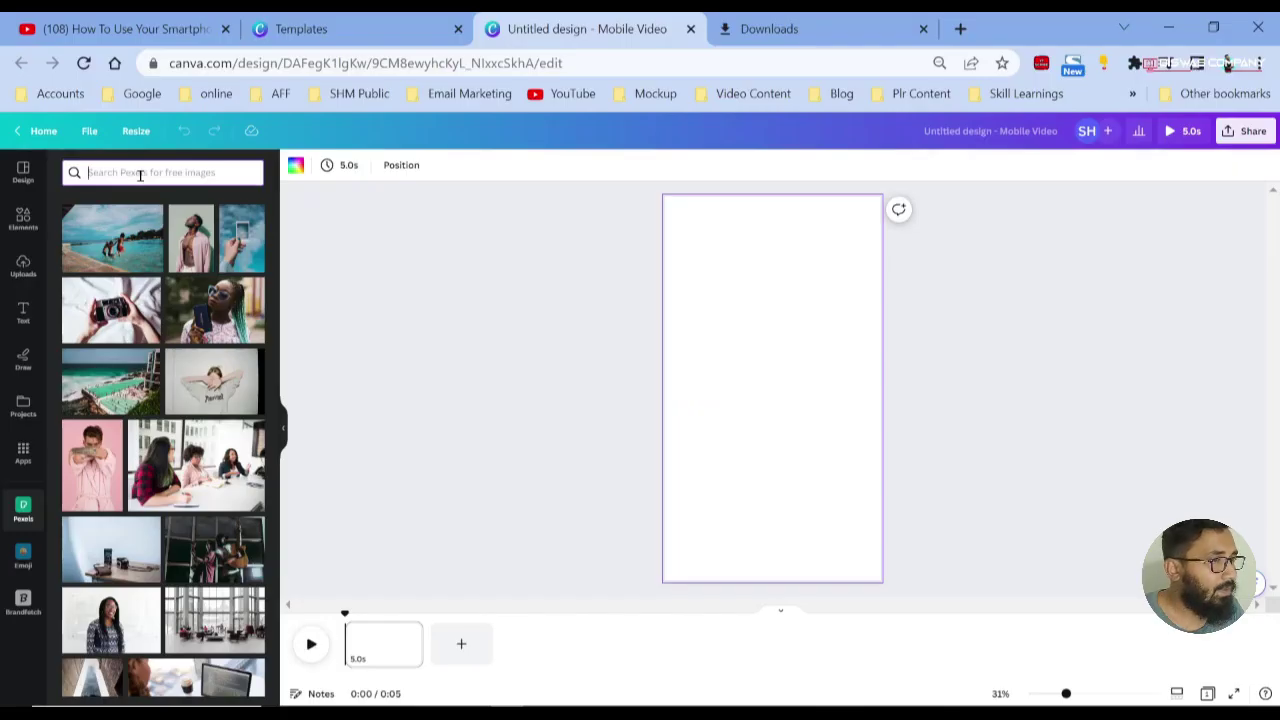
pyautogui.write('lad')
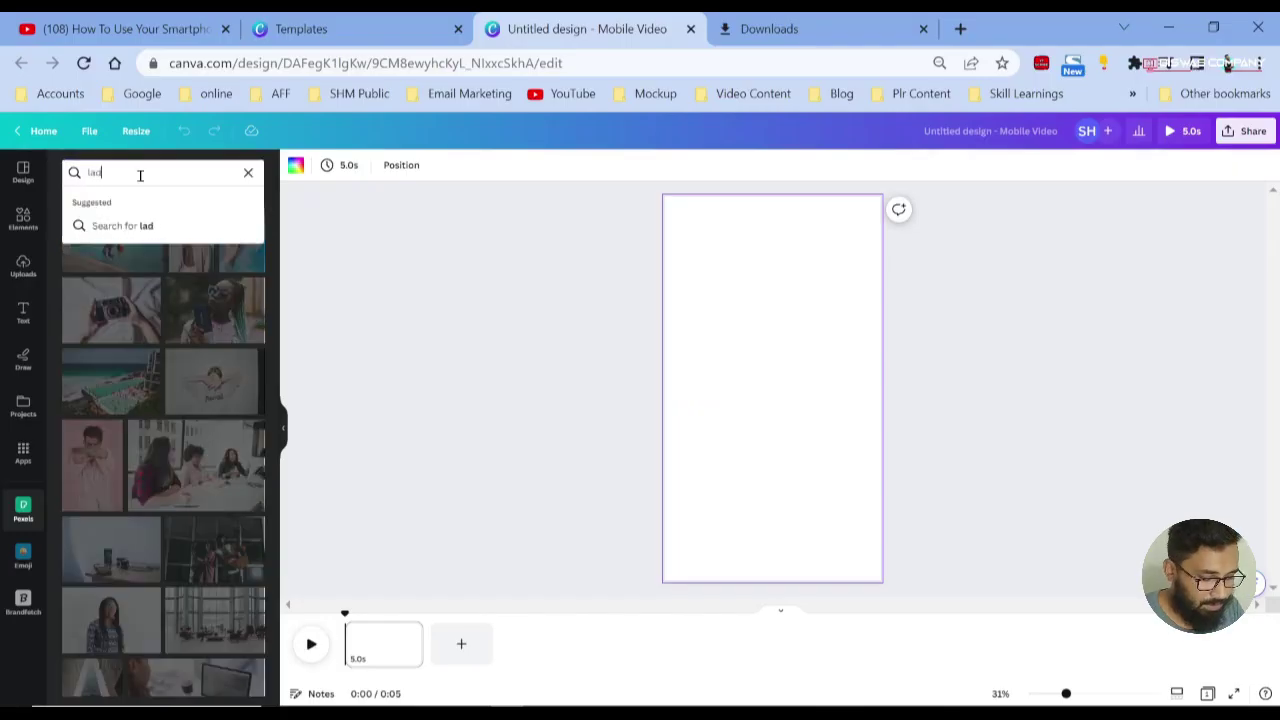
pyautogui.write('y portra')
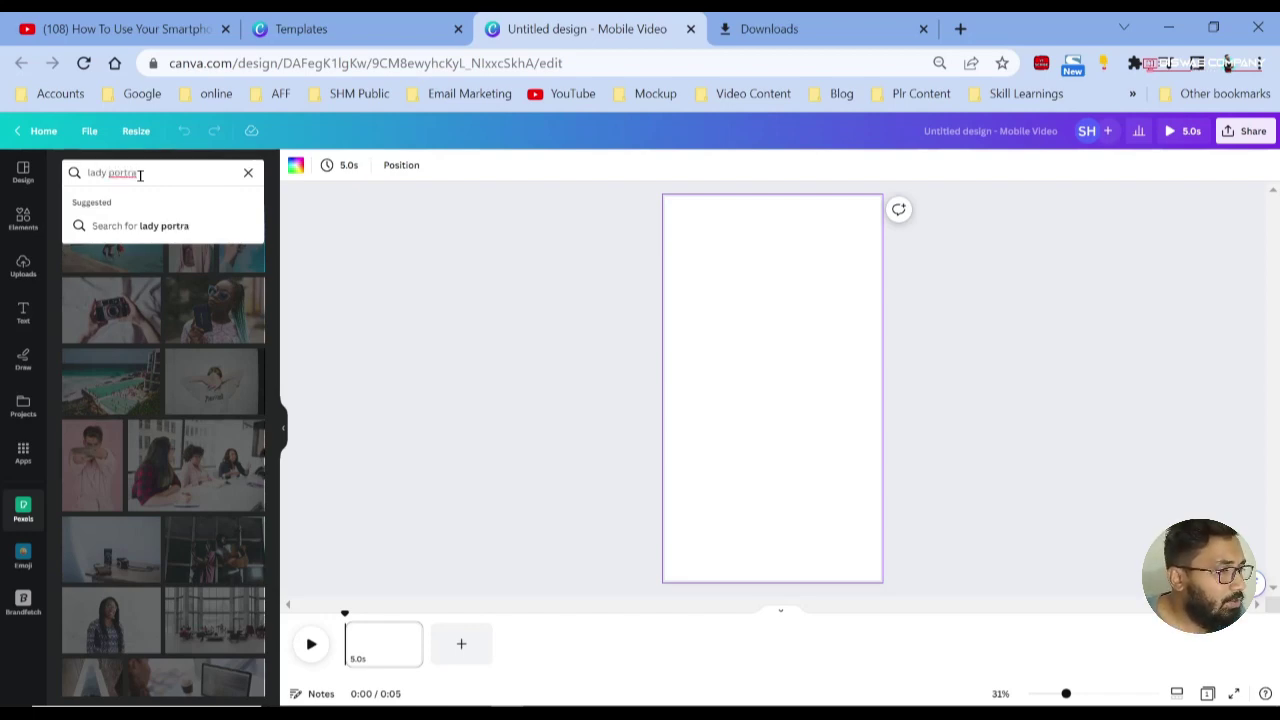
pyautogui.write('it')
# Search Pexels for 'lady portrait' and add the woman in black top and orange skirt.
pyautogui.press('Return')
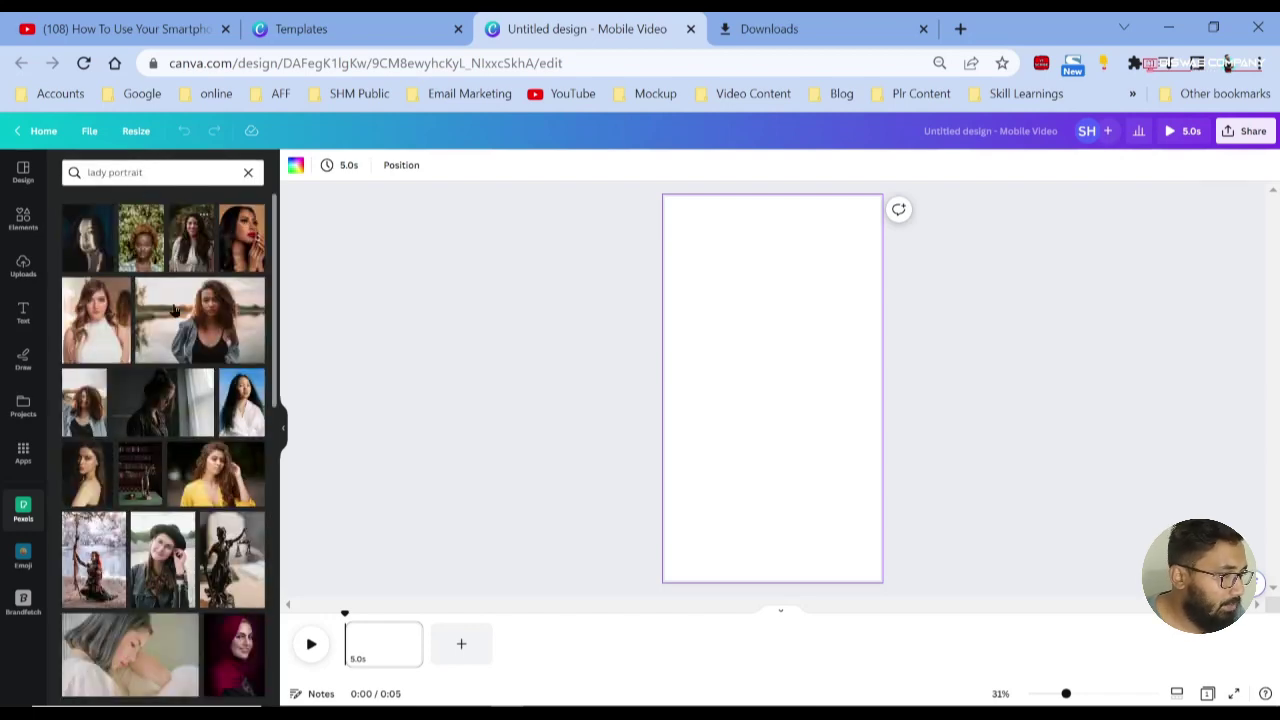
pyautogui.scroll(-2, 190, 380)
pyautogui.scroll(-2, 190, 378)
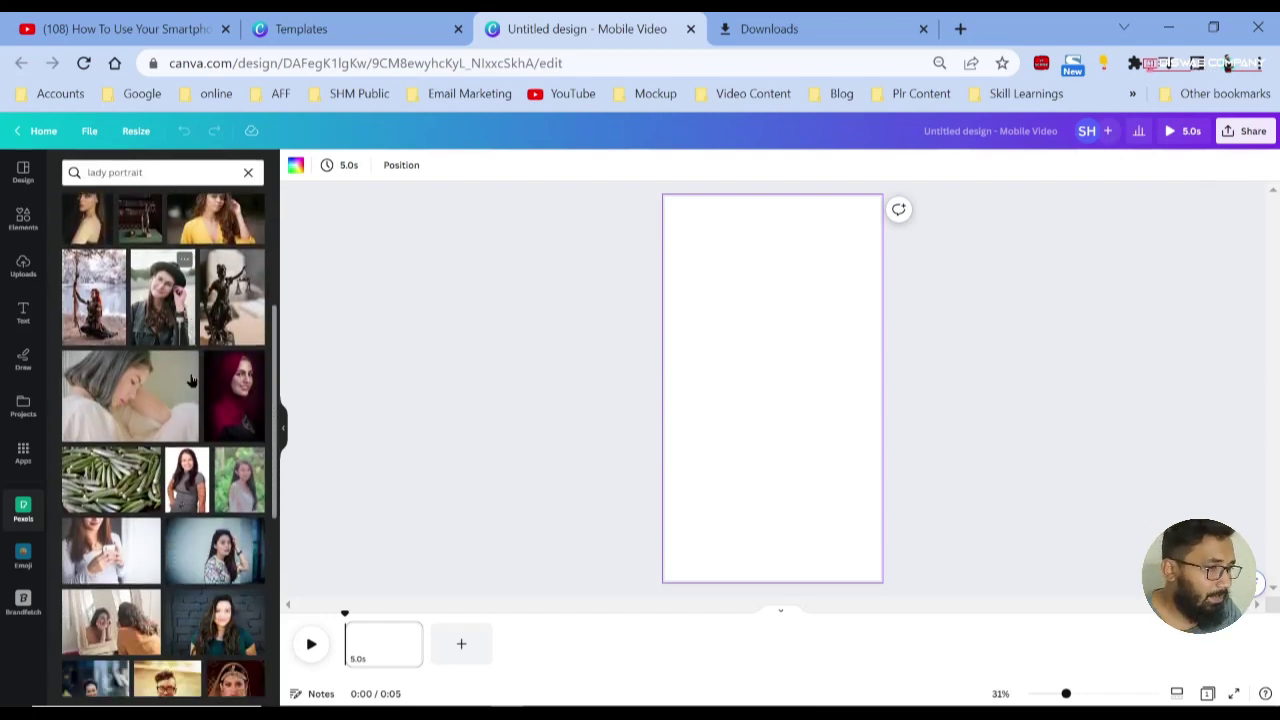
pyautogui.scroll(-1, 191, 378)
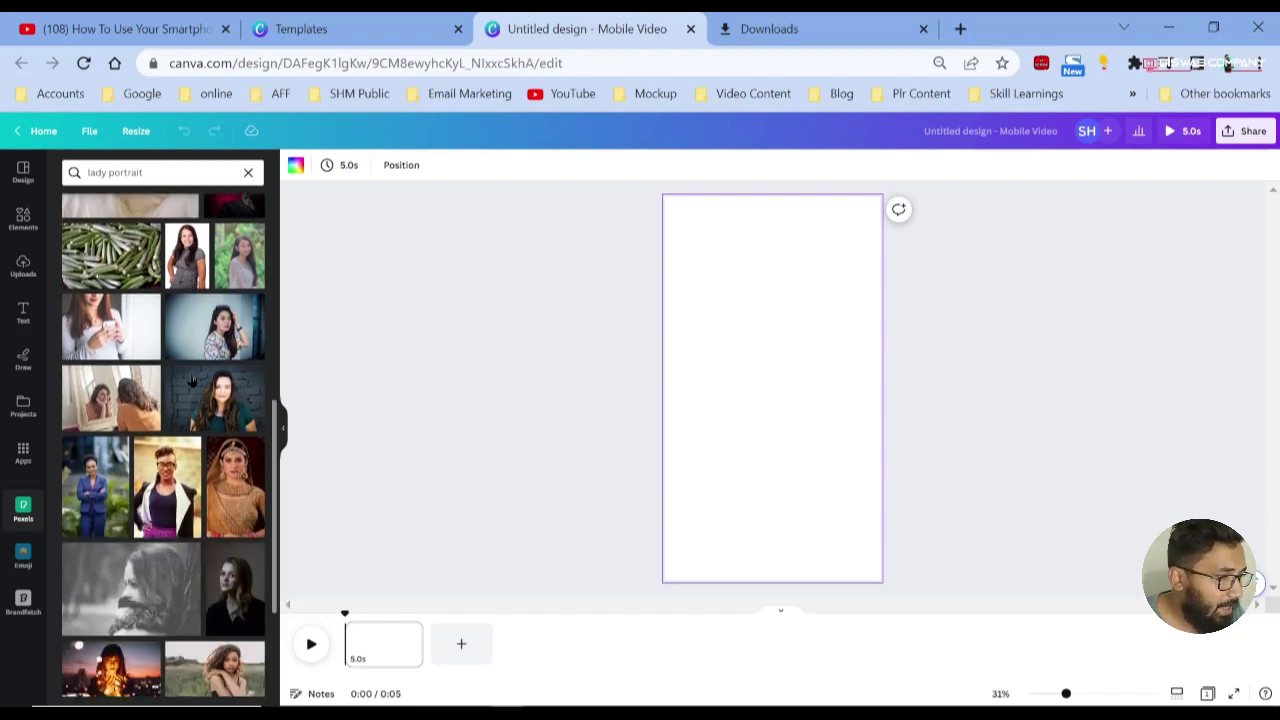
pyautogui.scroll(-1, 190, 375)
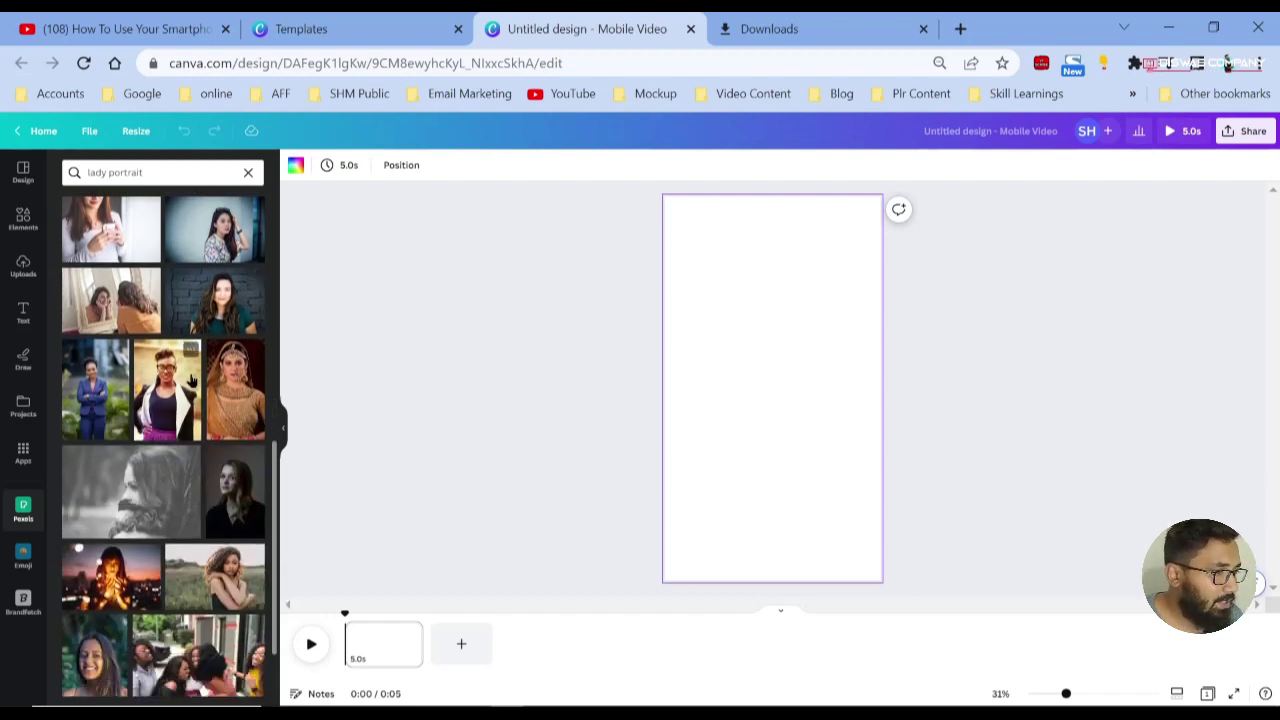
pyautogui.scroll(-1, 190, 378)
pyautogui.scroll(-1, 191, 378)
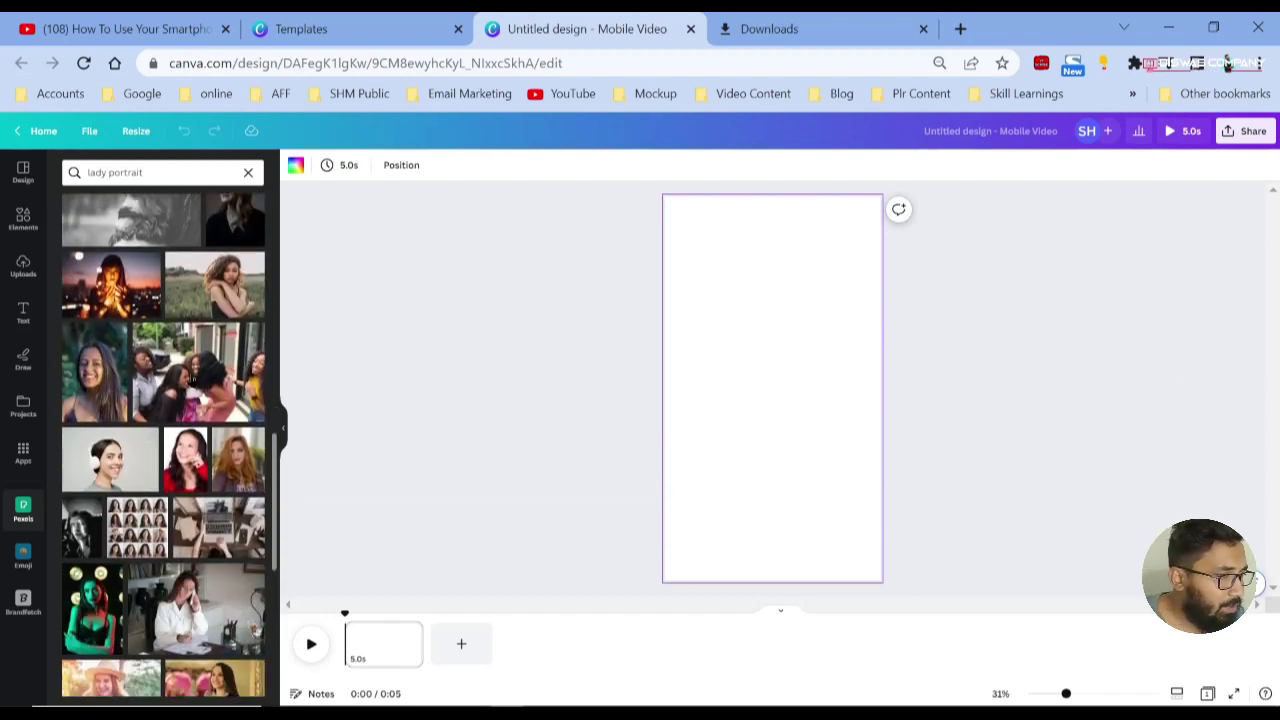
pyautogui.scroll(-2, 191, 378)
pyautogui.scroll(-1, 191, 378)
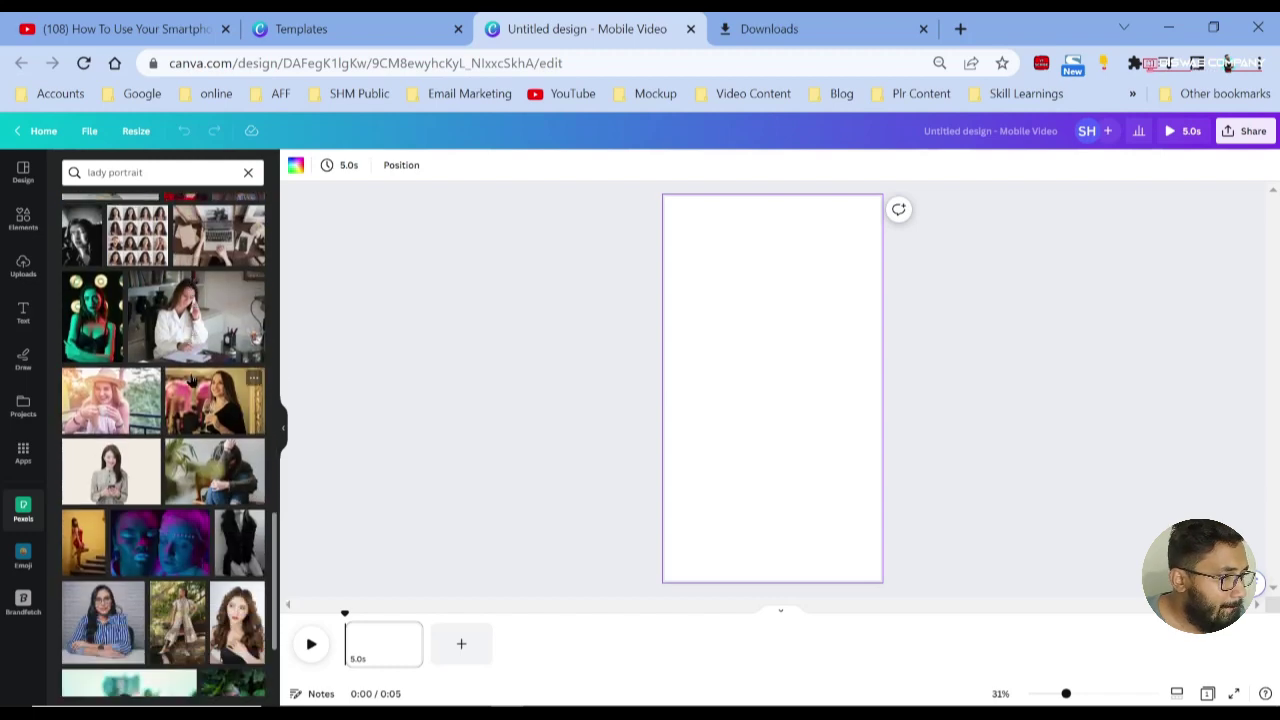
pyautogui.scroll(-1, 191, 378)
pyautogui.scroll(-2, 190, 378)
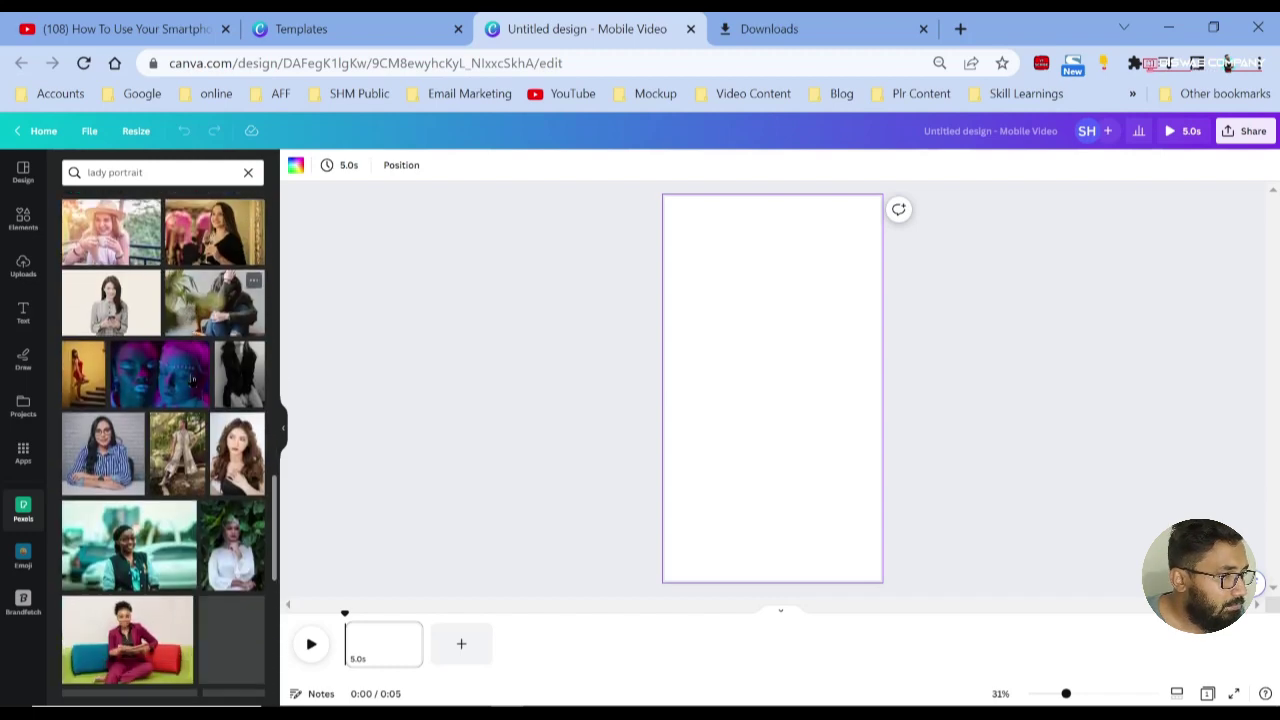
pyautogui.scroll(-3, 197, 385)
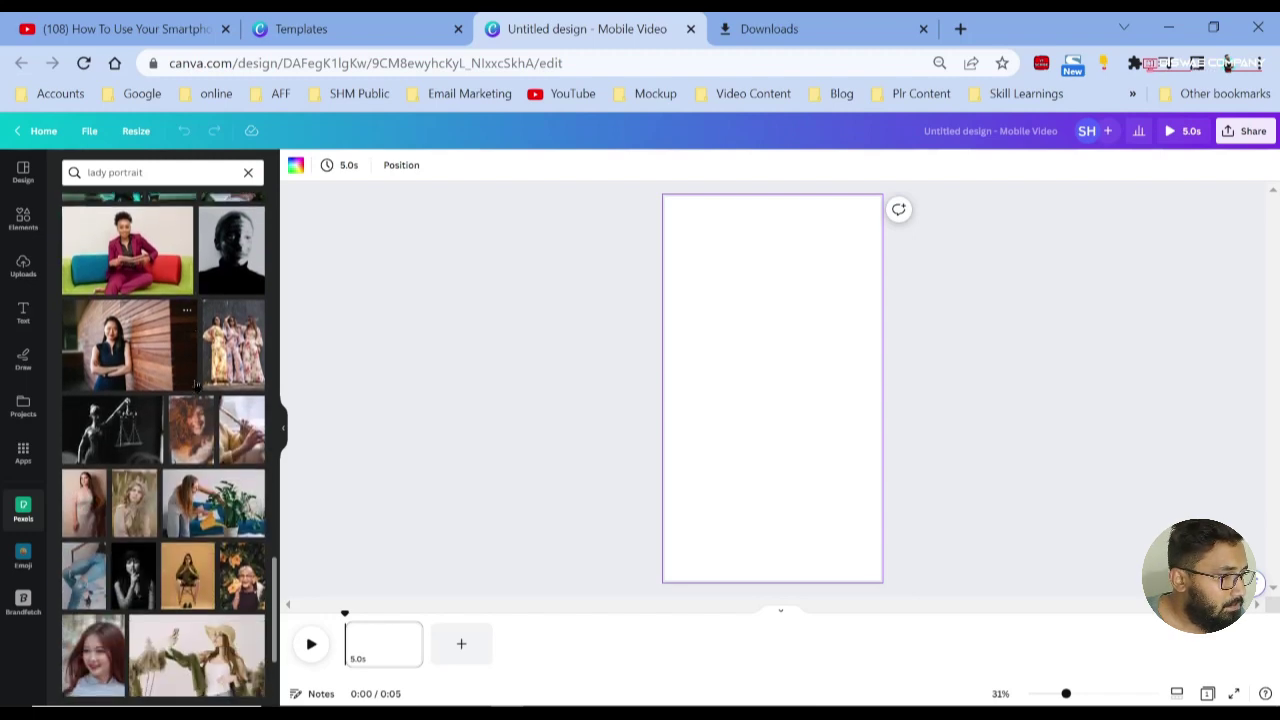
pyautogui.scroll(-2, 197, 385)
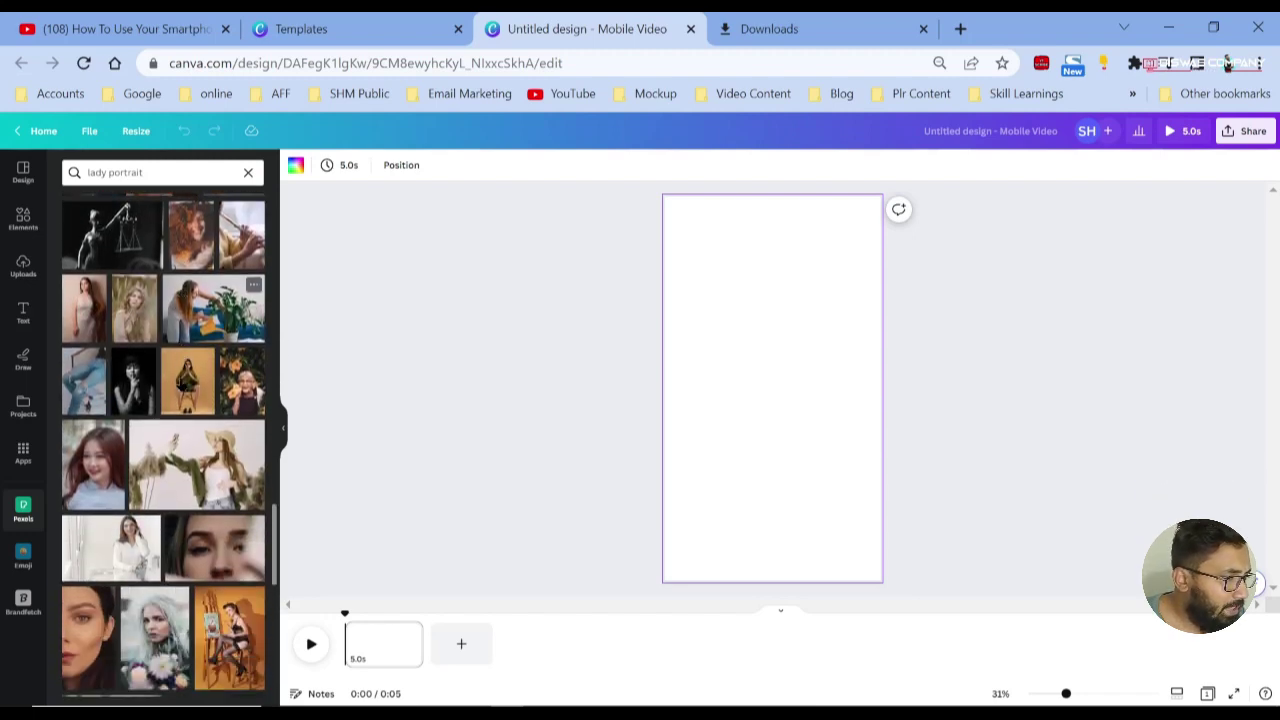
pyautogui.scroll(-1, 181, 385)
pyautogui.scroll(-1, 181, 385)
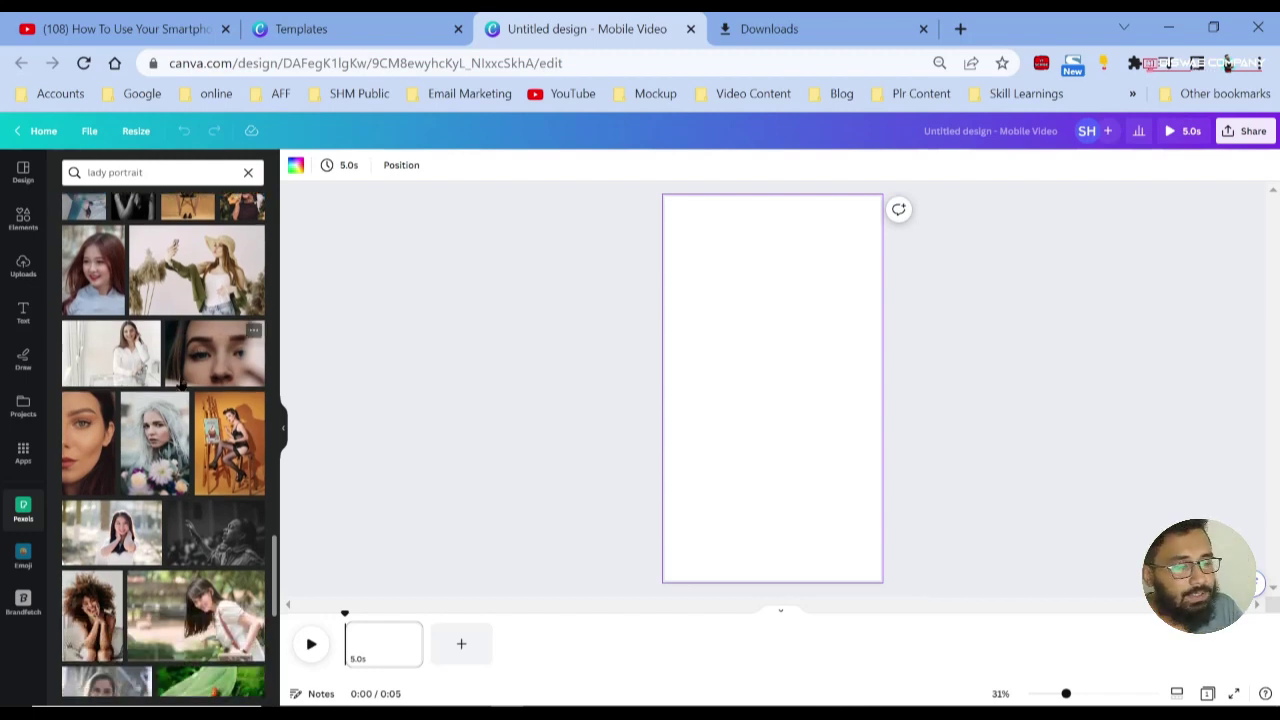
pyautogui.scroll(-2, 181, 385)
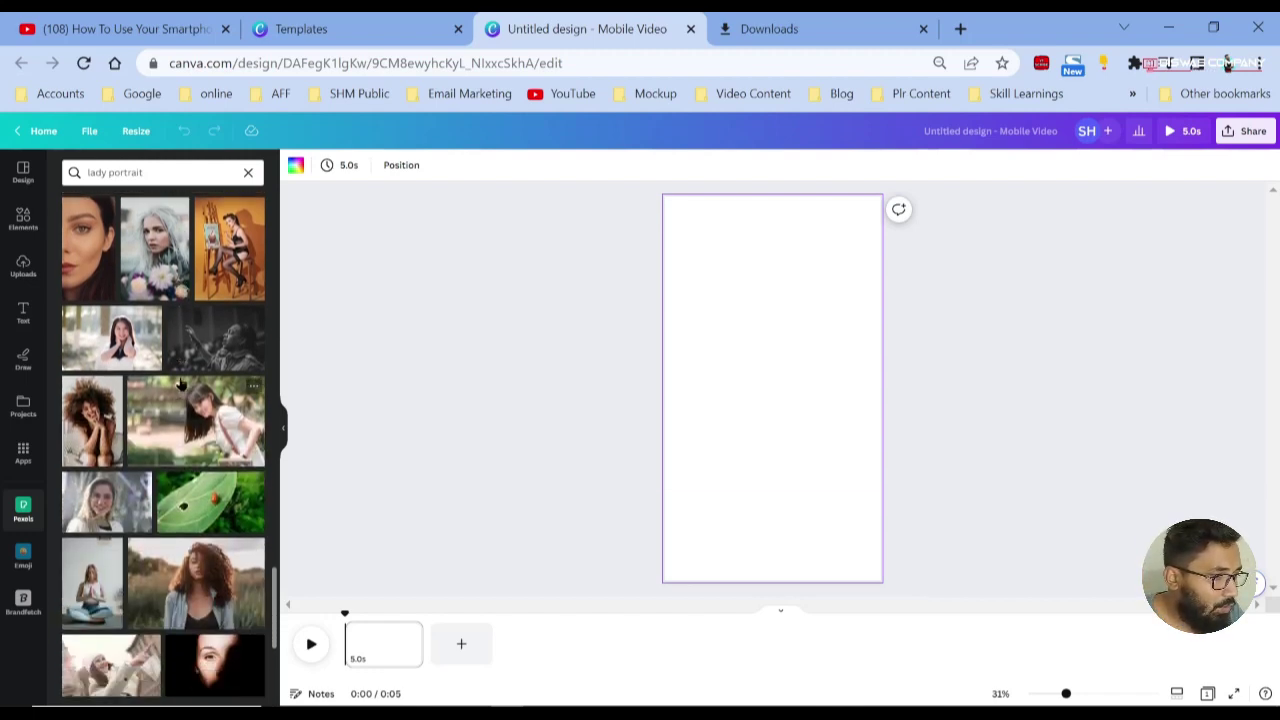
pyautogui.scroll(-1, 181, 385)
pyautogui.scroll(-2, 181, 385)
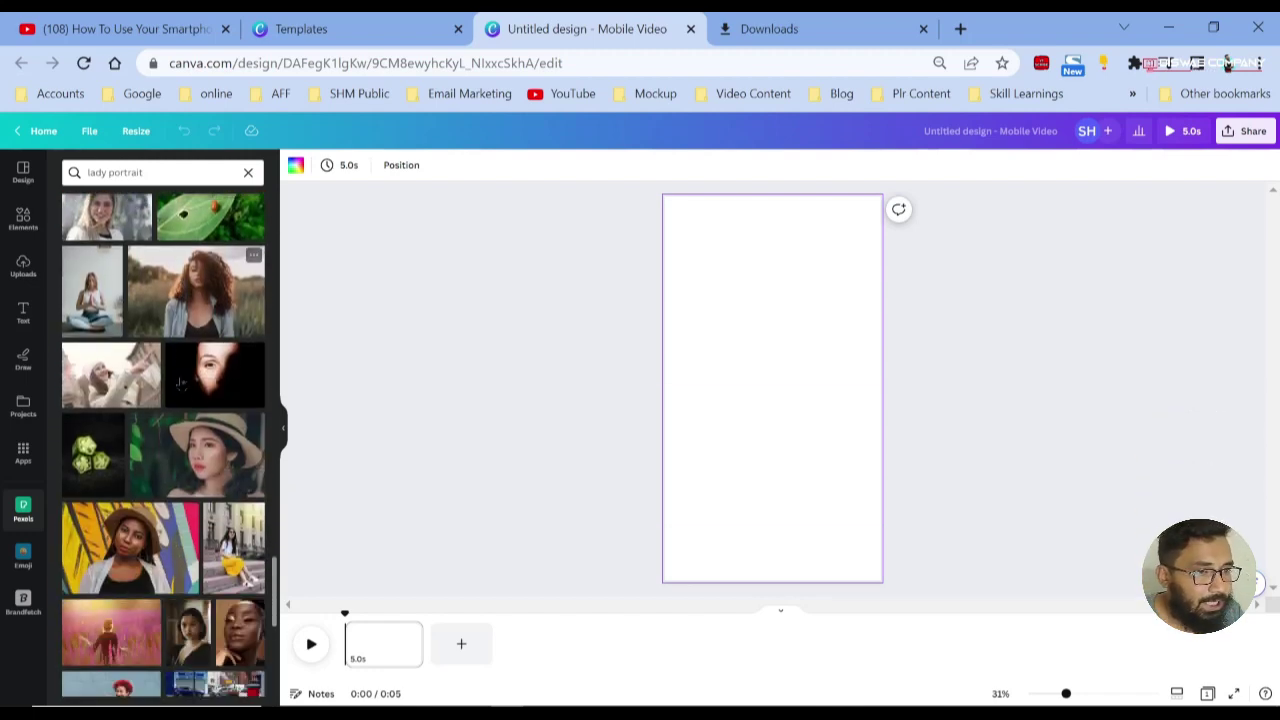
pyautogui.scroll(-1, 181, 383)
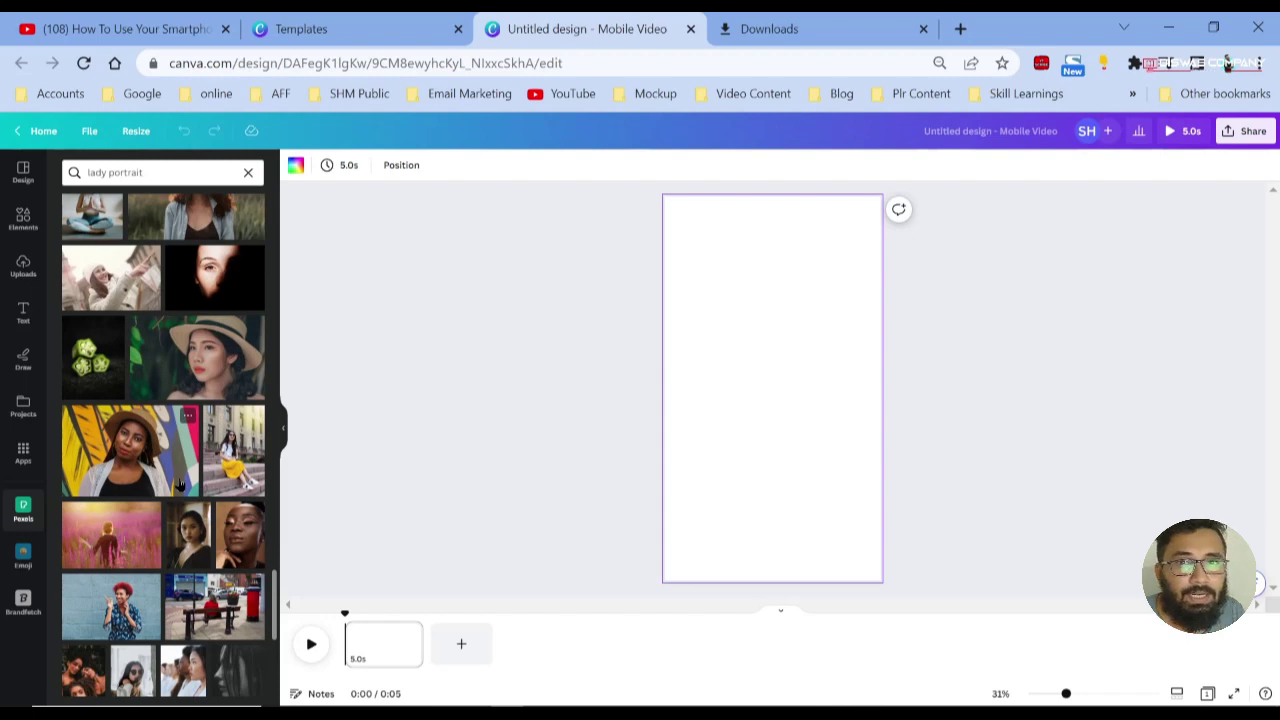
pyautogui.scroll(-2, 181, 483)
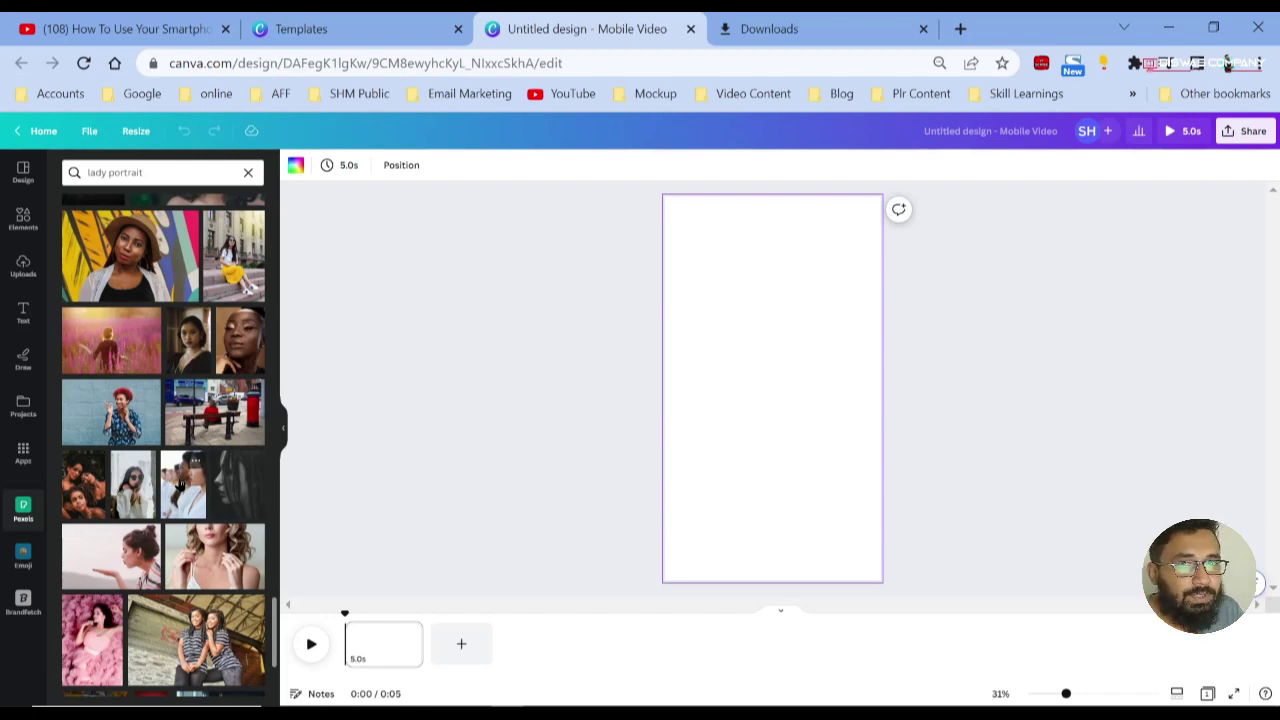
pyautogui.scroll(-2, 181, 483)
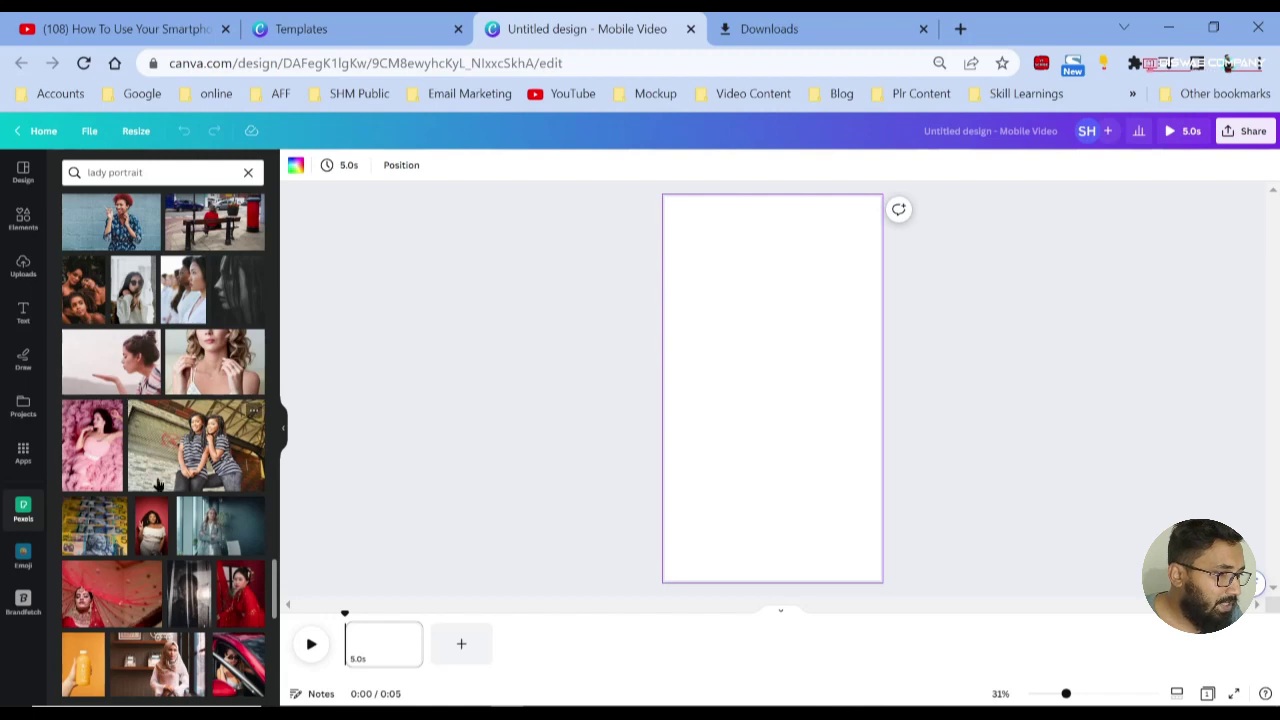
pyautogui.scroll(-3, 157, 484)
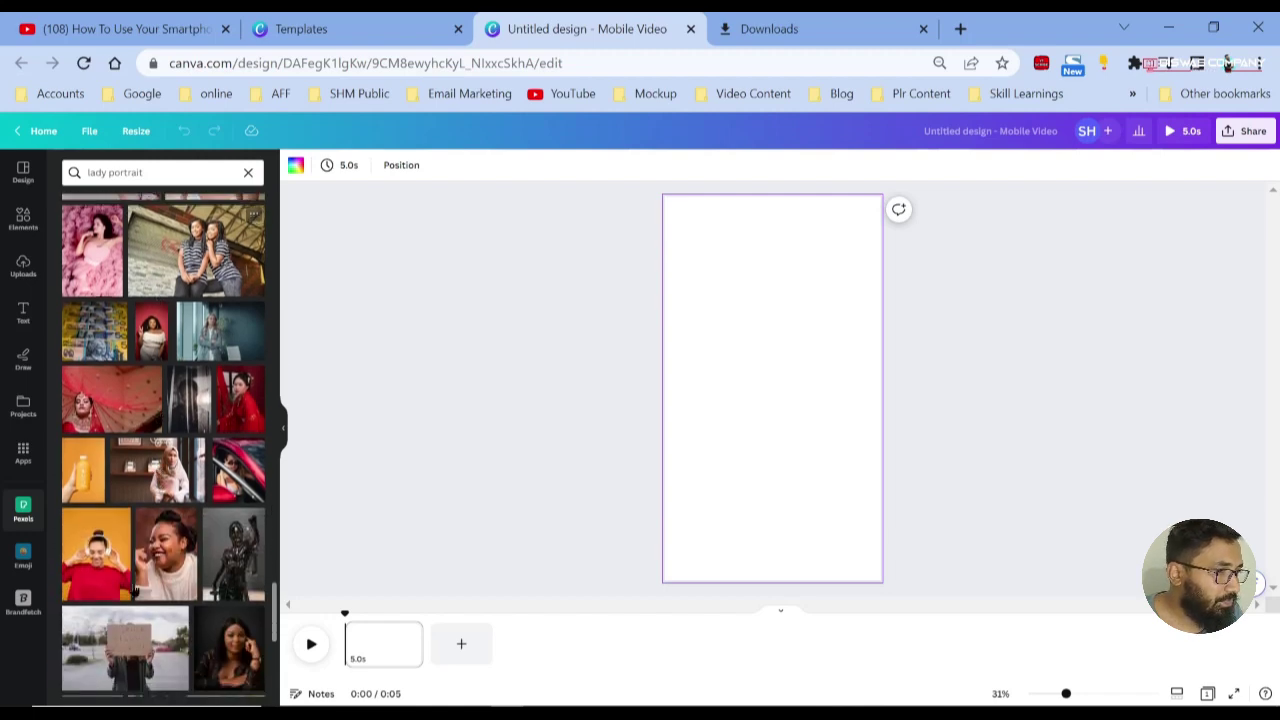
pyautogui.scroll(-1, 196, 548)
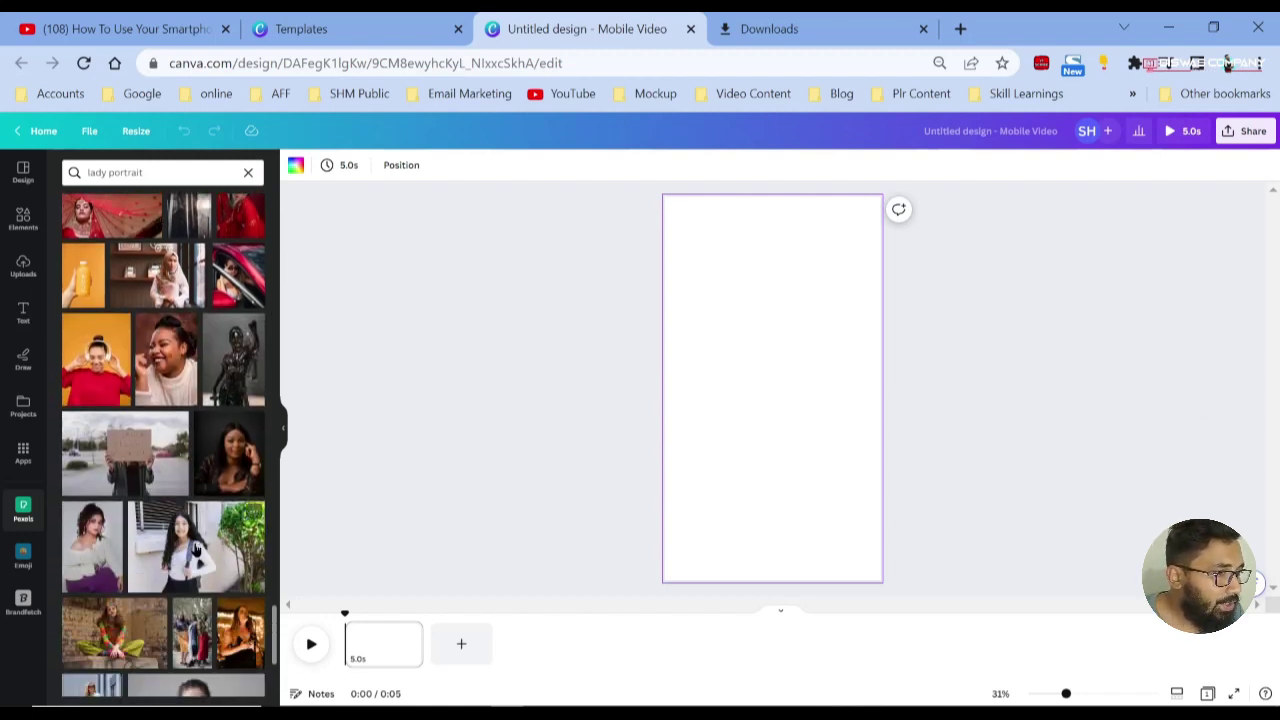
pyautogui.scroll(-2, 197, 550)
pyautogui.scroll(-1, 196, 548)
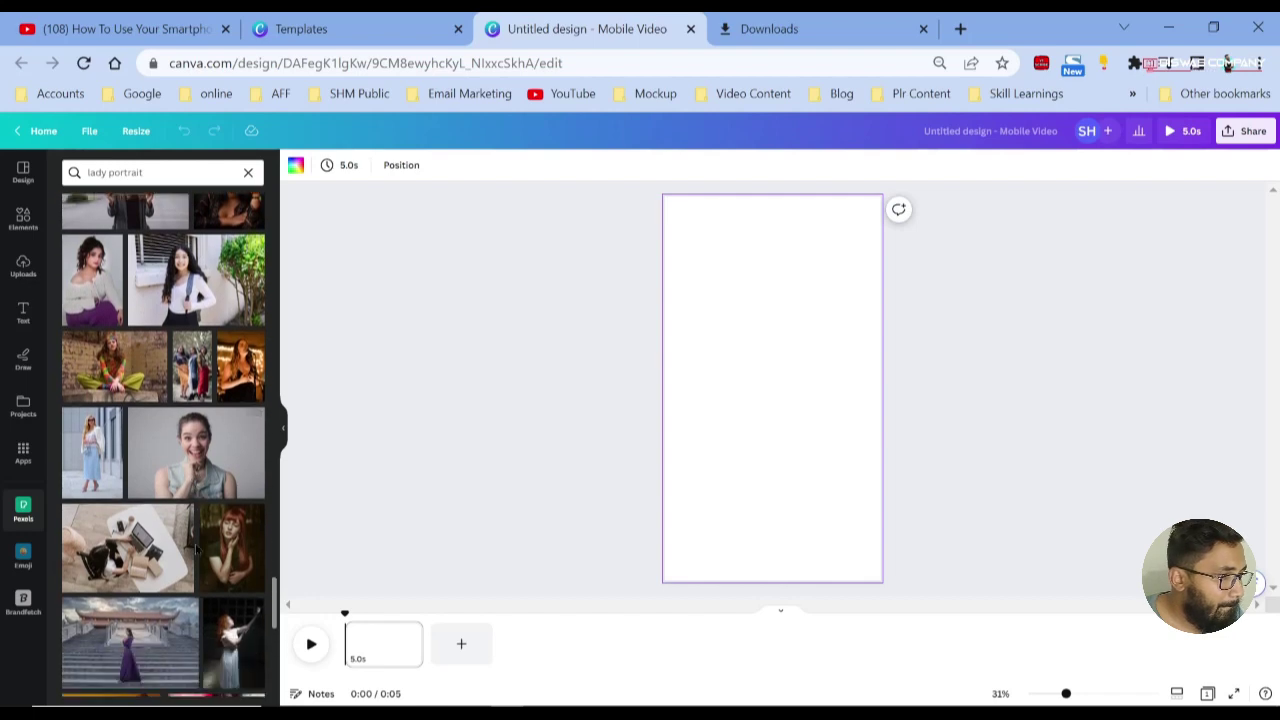
pyautogui.scroll(-3, 207, 455)
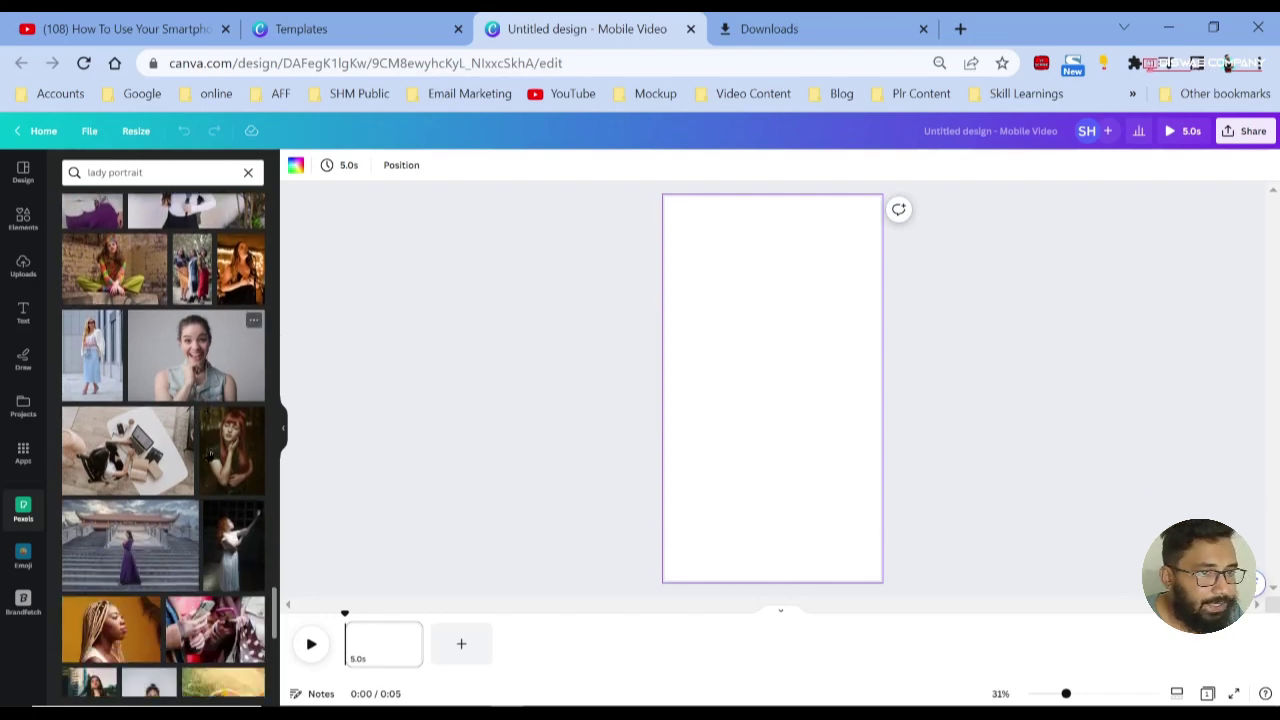
pyautogui.scroll(-1, 212, 500)
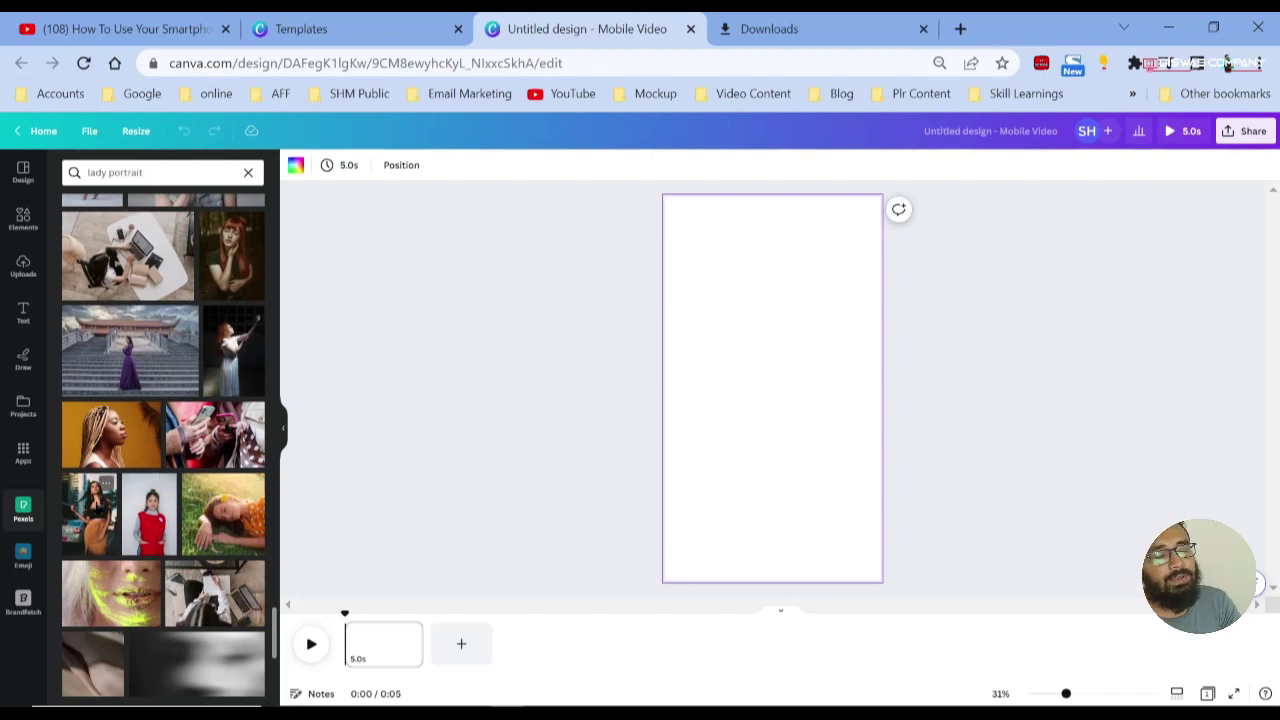
pyautogui.click(98, 510)
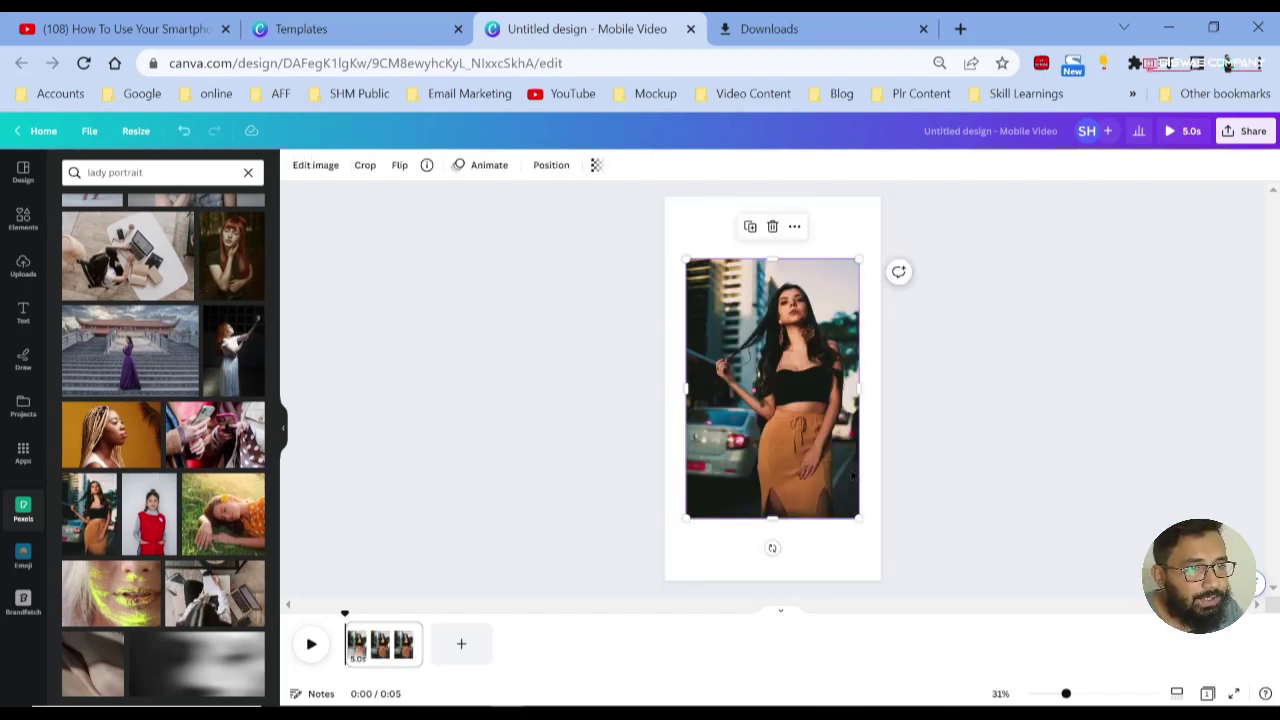
# Set the woman portrait as the page background using 'Set image as background'.
pyautogui.rightClick(772, 438)
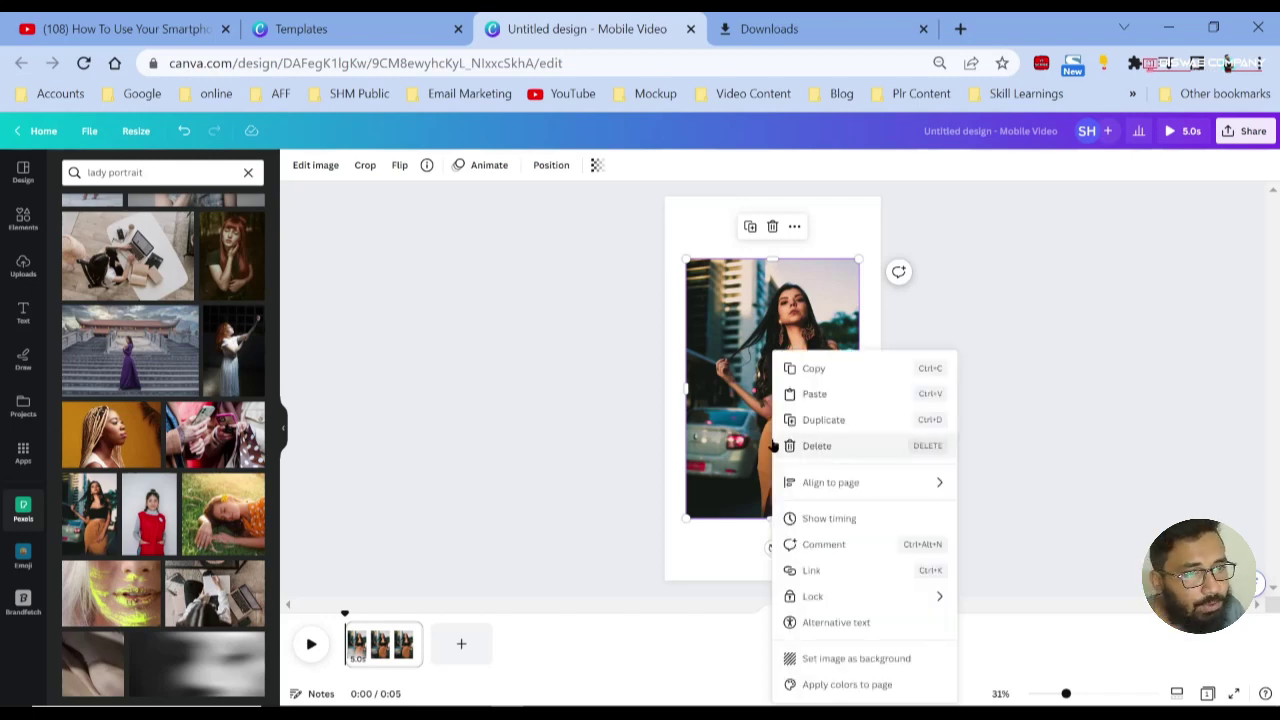
pyautogui.click(855, 668)
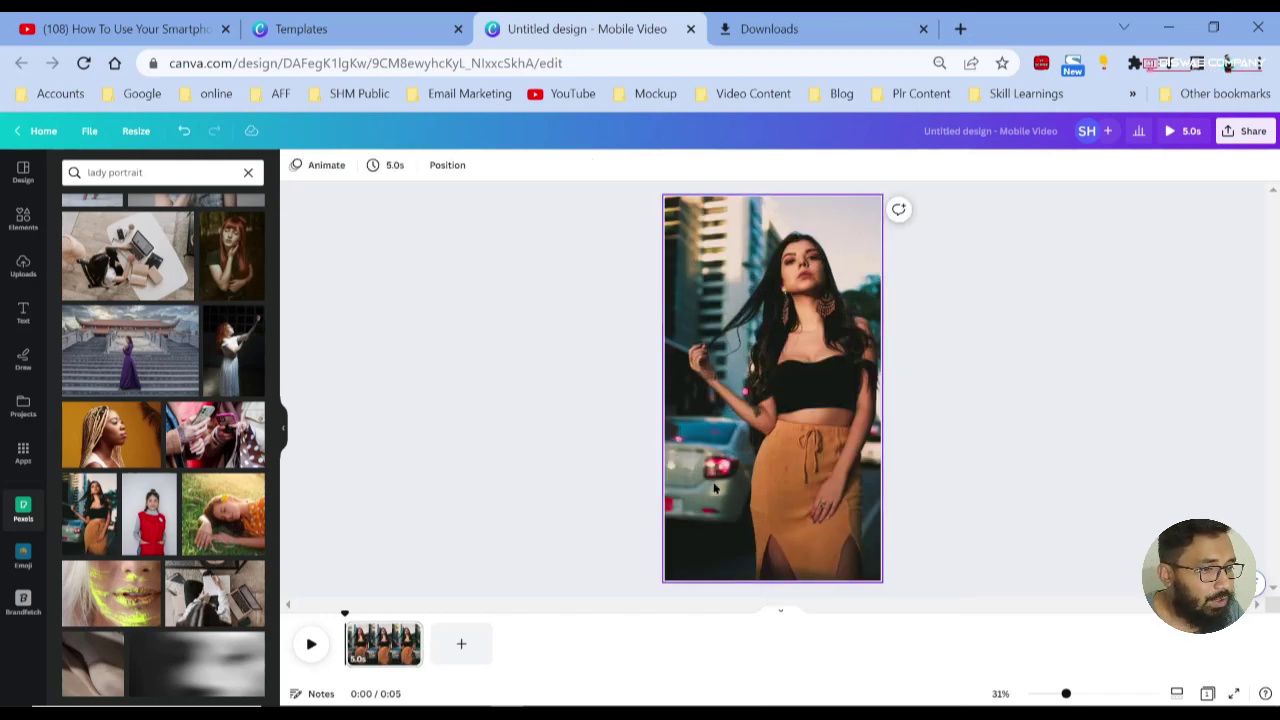
pyautogui.click(920, 503)
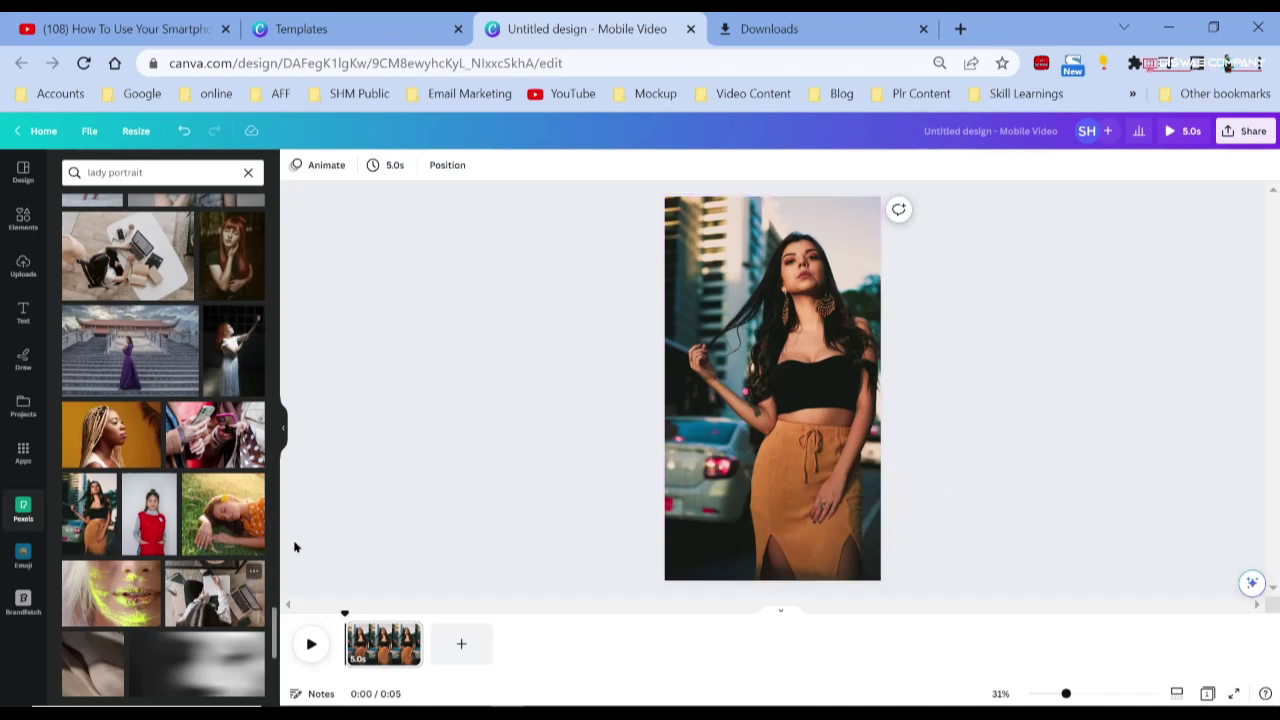
pyautogui.click(700, 380)
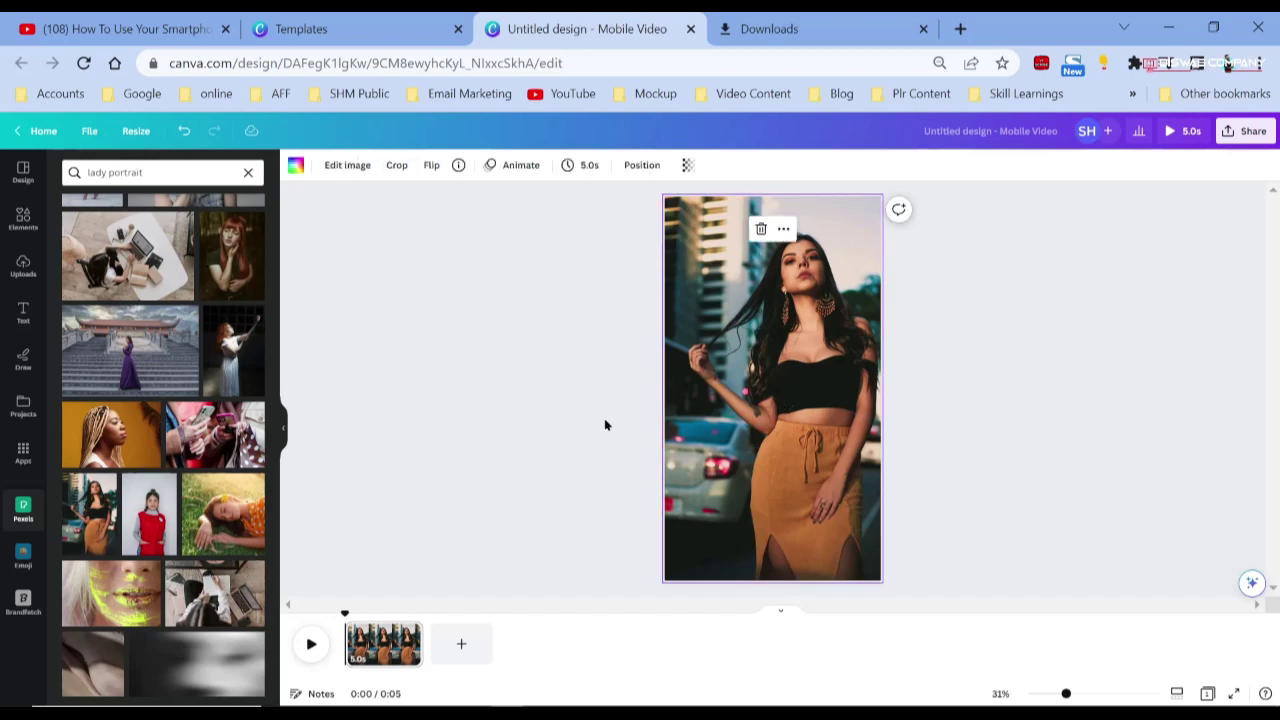
pyautogui.click(890, 333)
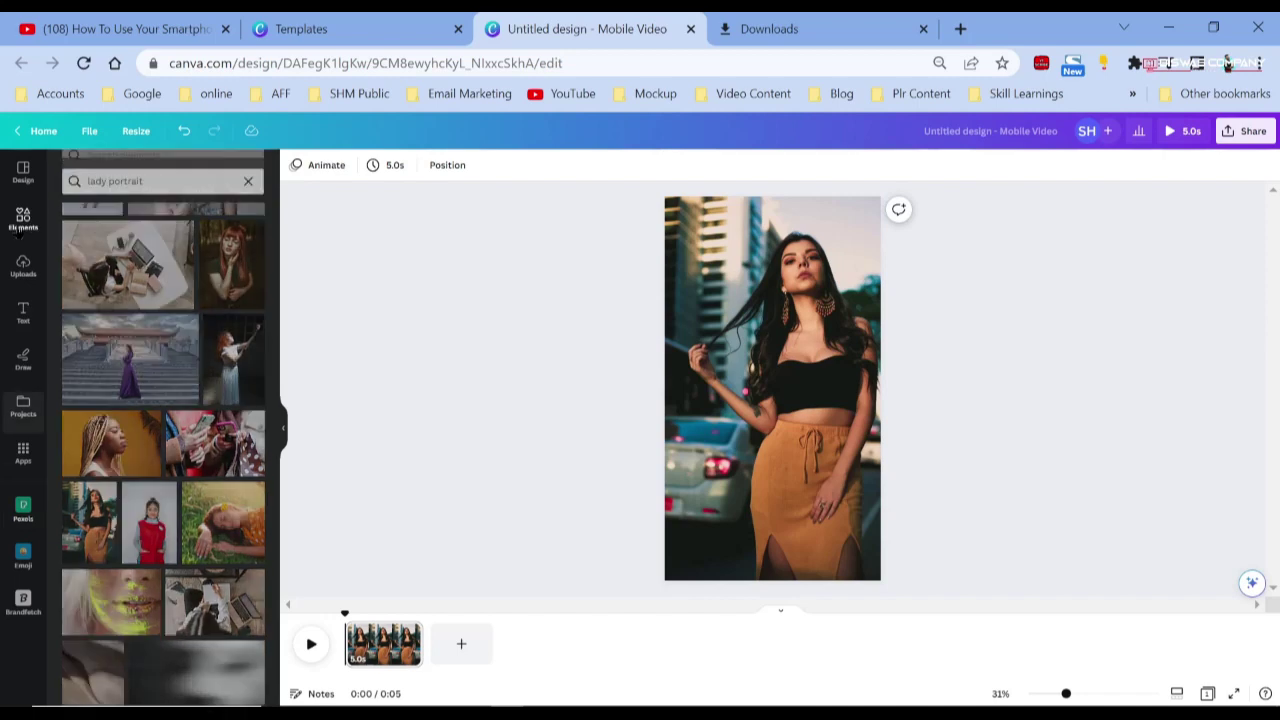
# Add a grey circle and a grey square from Elements' Lines & Shapes.
pyautogui.click(22, 222)
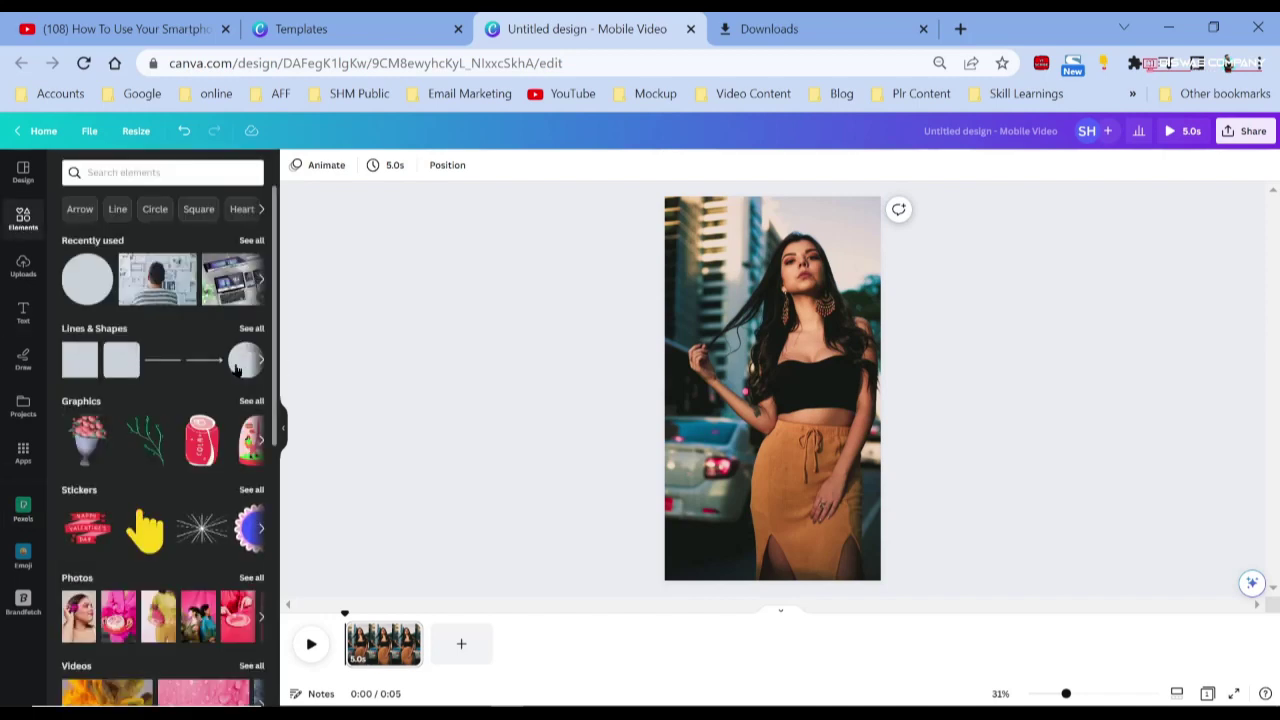
pyautogui.click(245, 360)
pyautogui.click(766, 449)
pyautogui.moveTo(773, 361); pyautogui.dragTo(745, 306)
pyautogui.click(74, 370)
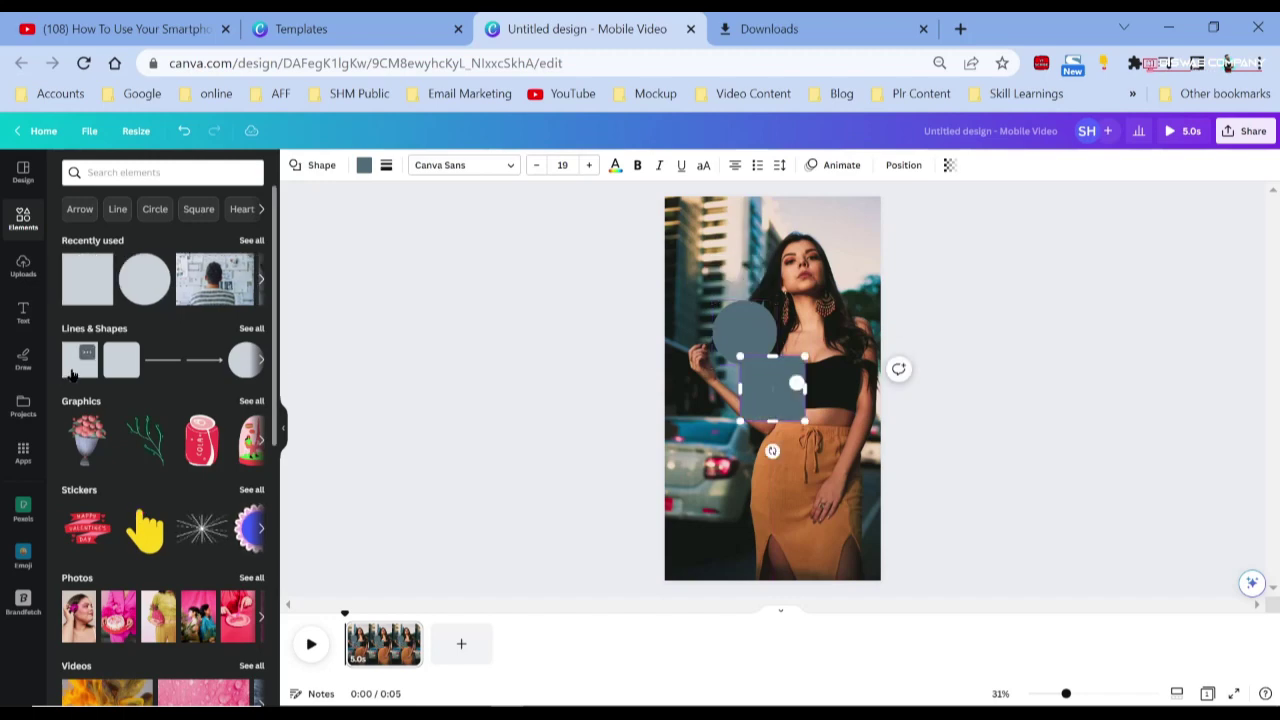
pyautogui.click(772, 425)
pyautogui.moveTo(762, 403); pyautogui.dragTo(762, 431)
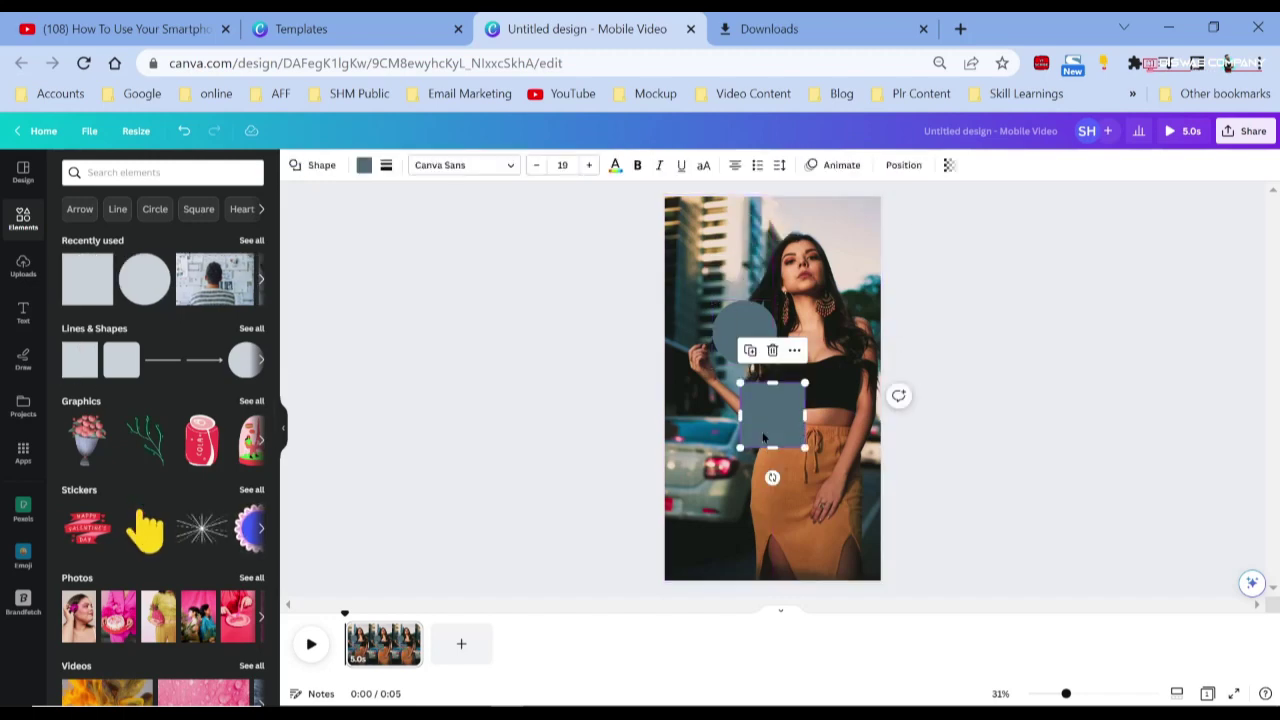
# Delete the circle and move the square beside the woman's raised hand.
pyautogui.click(740, 333)
pyautogui.click(745, 266)
pyautogui.moveTo(763, 412); pyautogui.dragTo(742, 358)
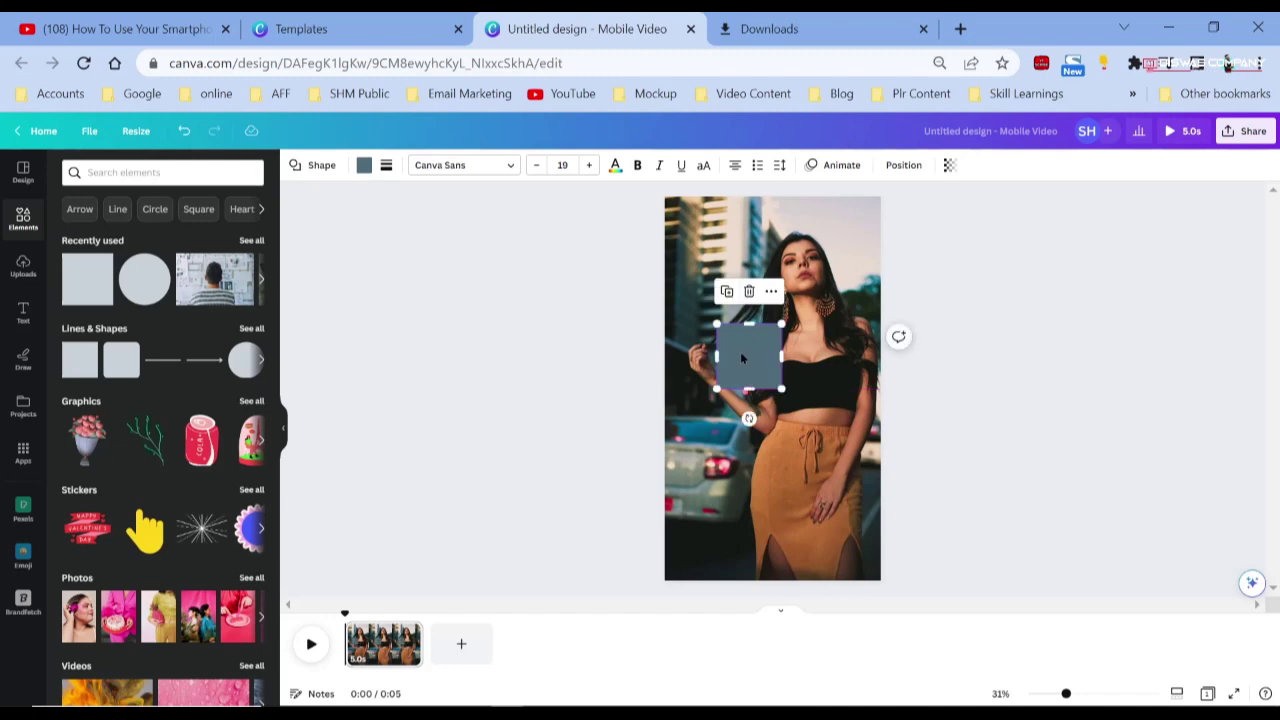
pyautogui.click(826, 467)
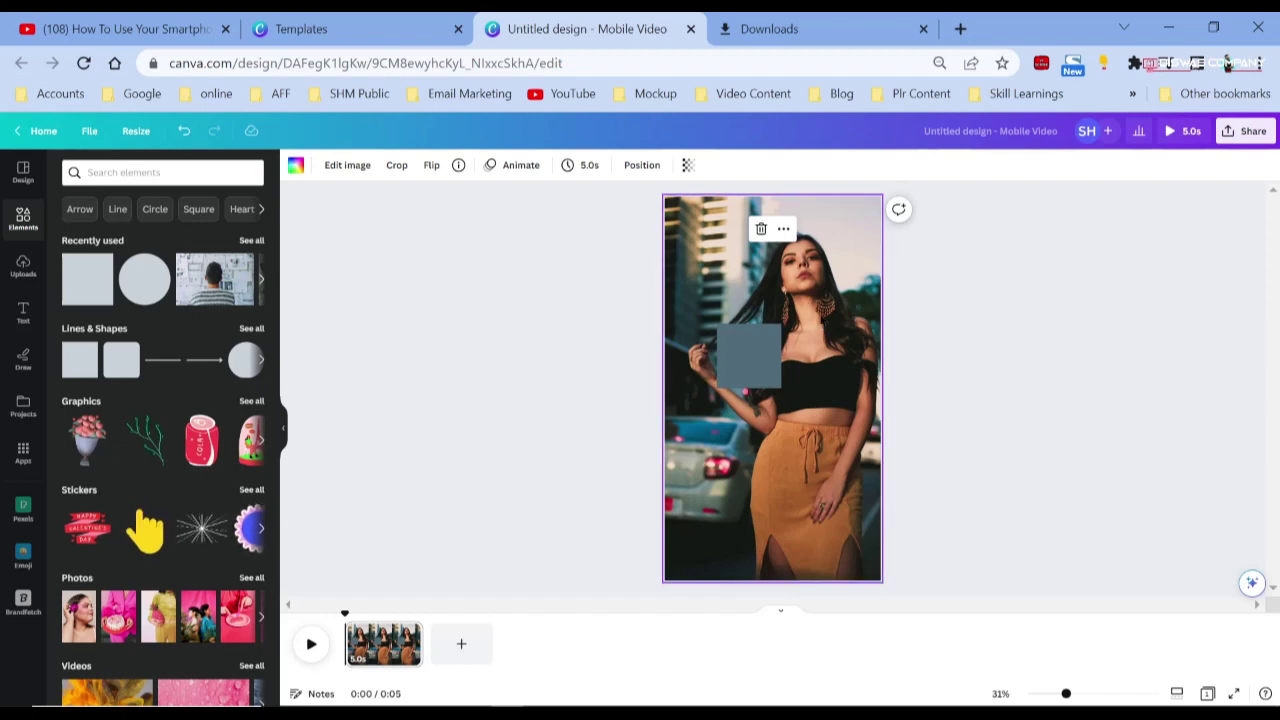
pyautogui.click(755, 364)
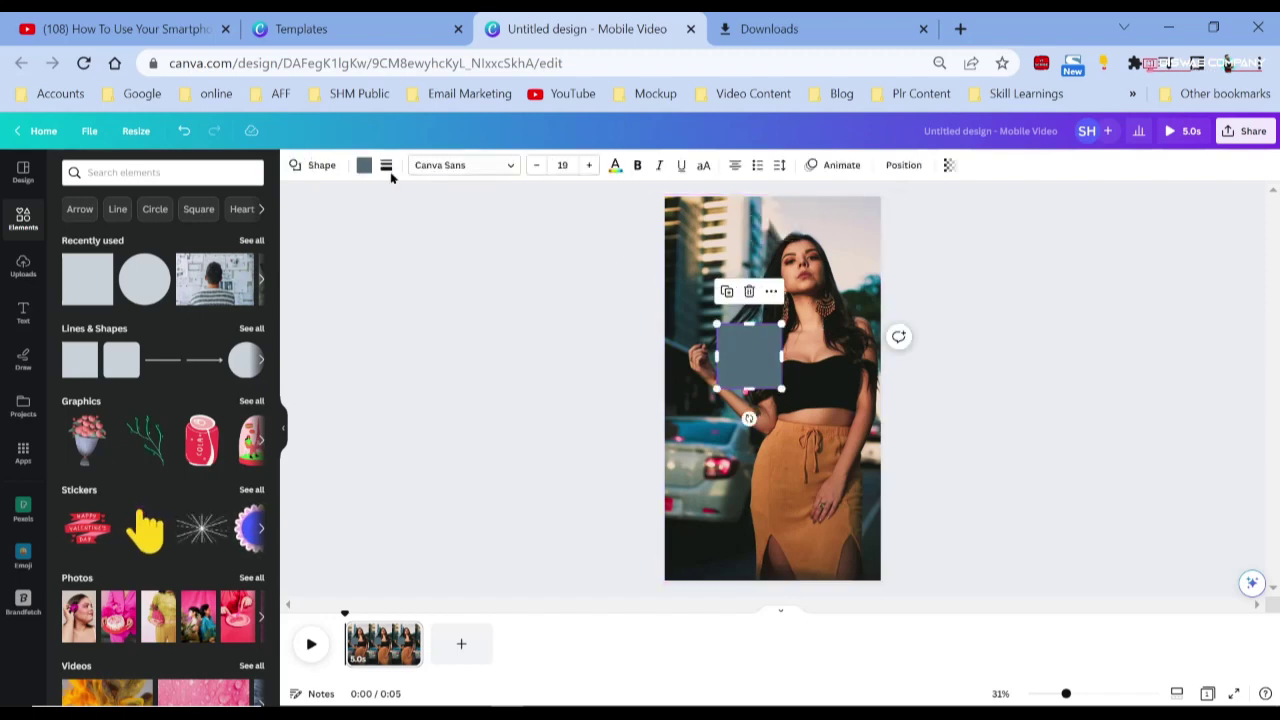
# Duplicate the square into a row of black, brown, beige, slate blue-grey and dark brown swatches.
pyautogui.click(364, 166)
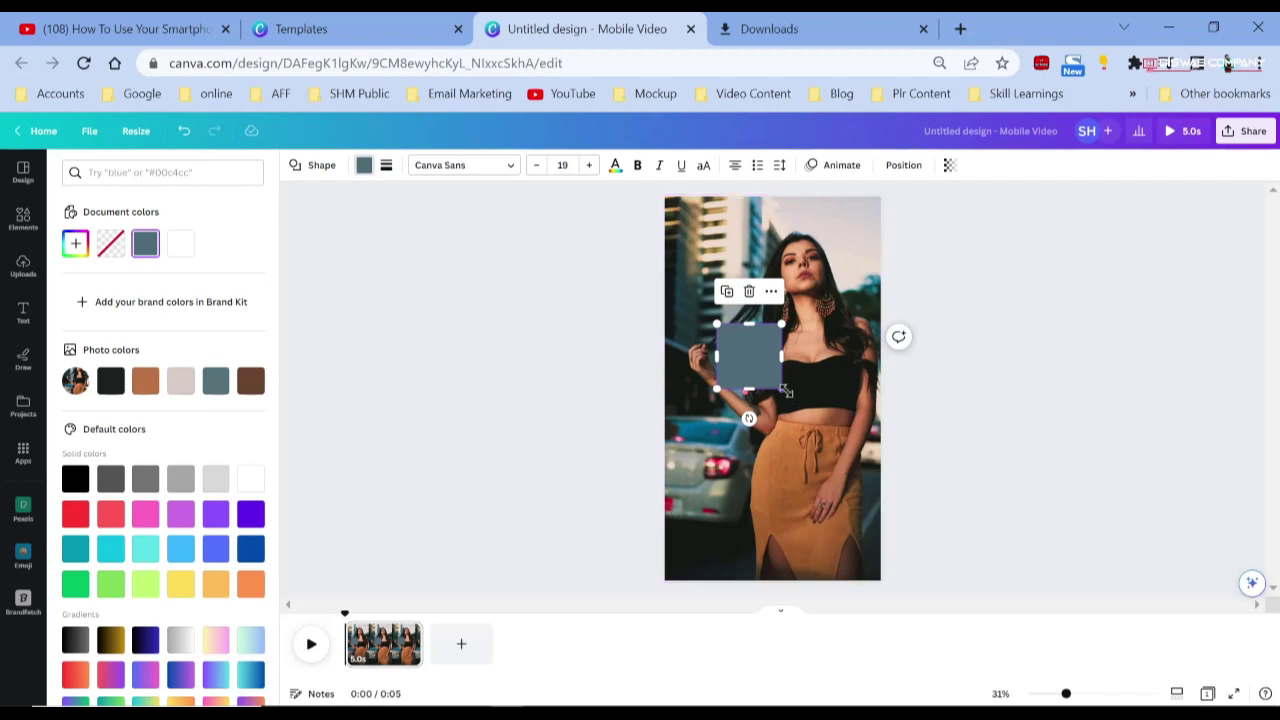
pyautogui.moveTo(739, 346); pyautogui.dragTo(698, 331)
pyautogui.click(110, 382)
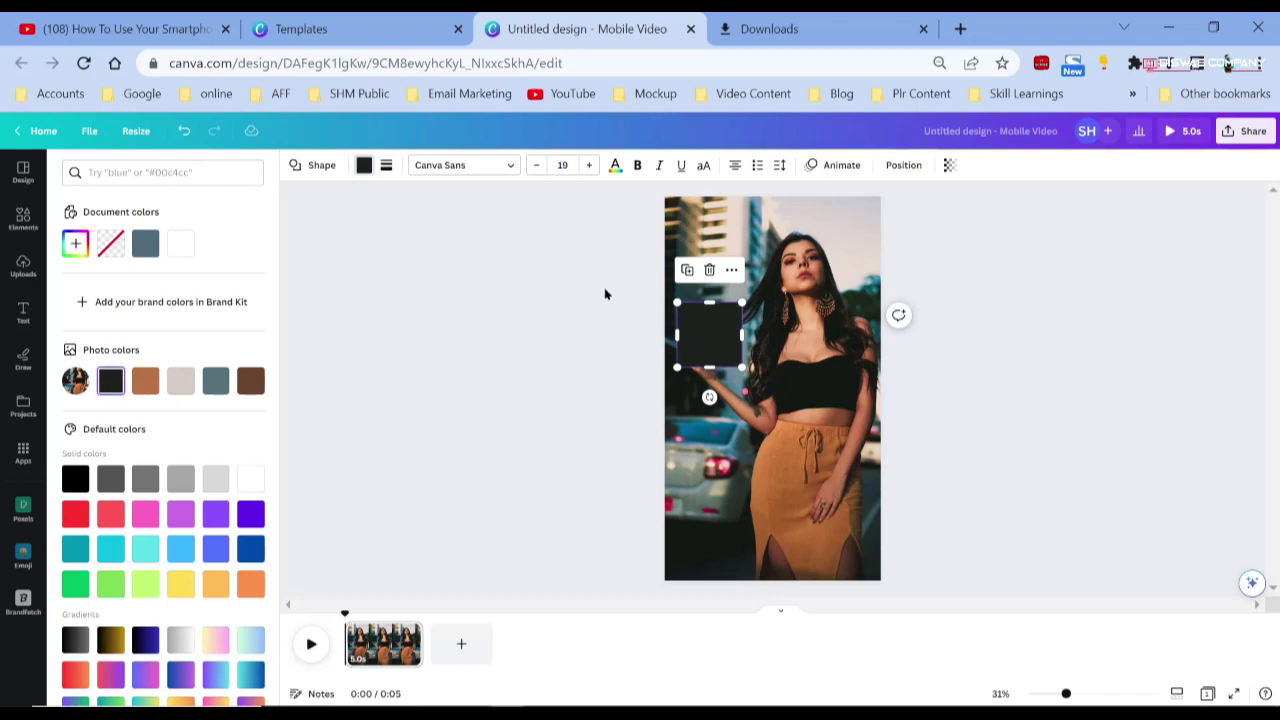
pyautogui.click(687, 272)
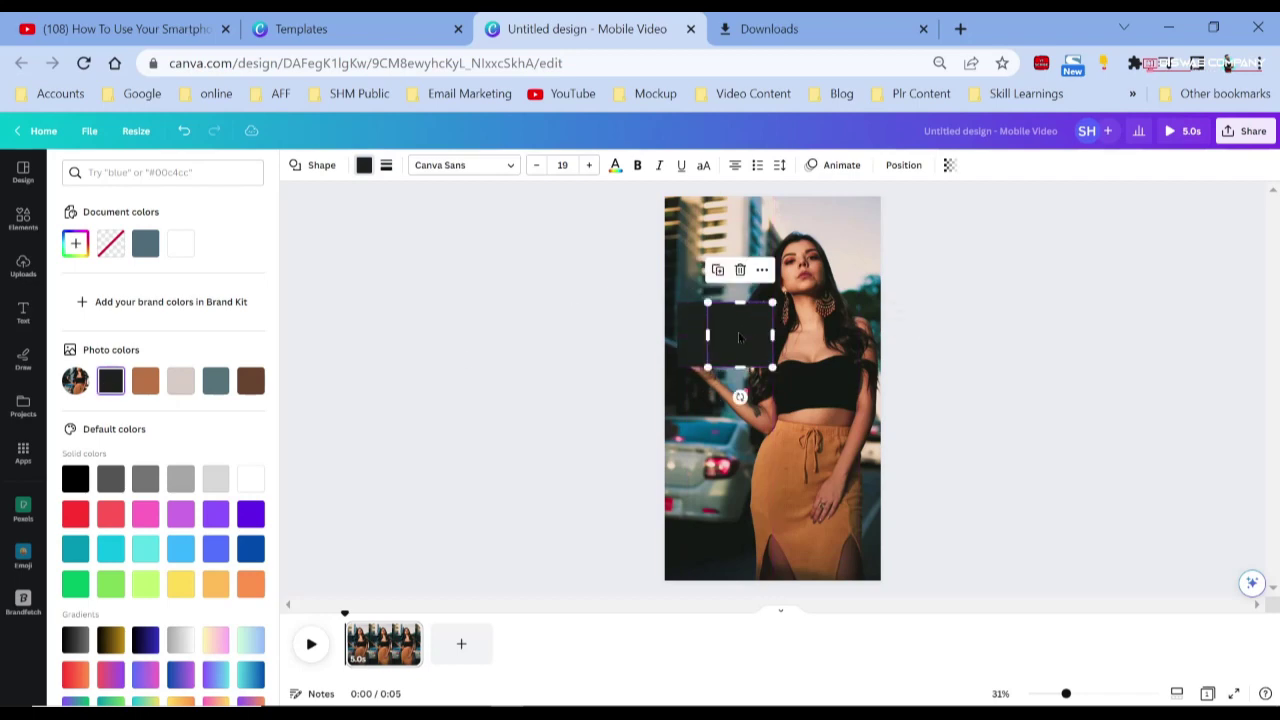
pyautogui.click(141, 383)
pyautogui.moveTo(737, 340); pyautogui.dragTo(767, 340)
pyautogui.click(180, 385)
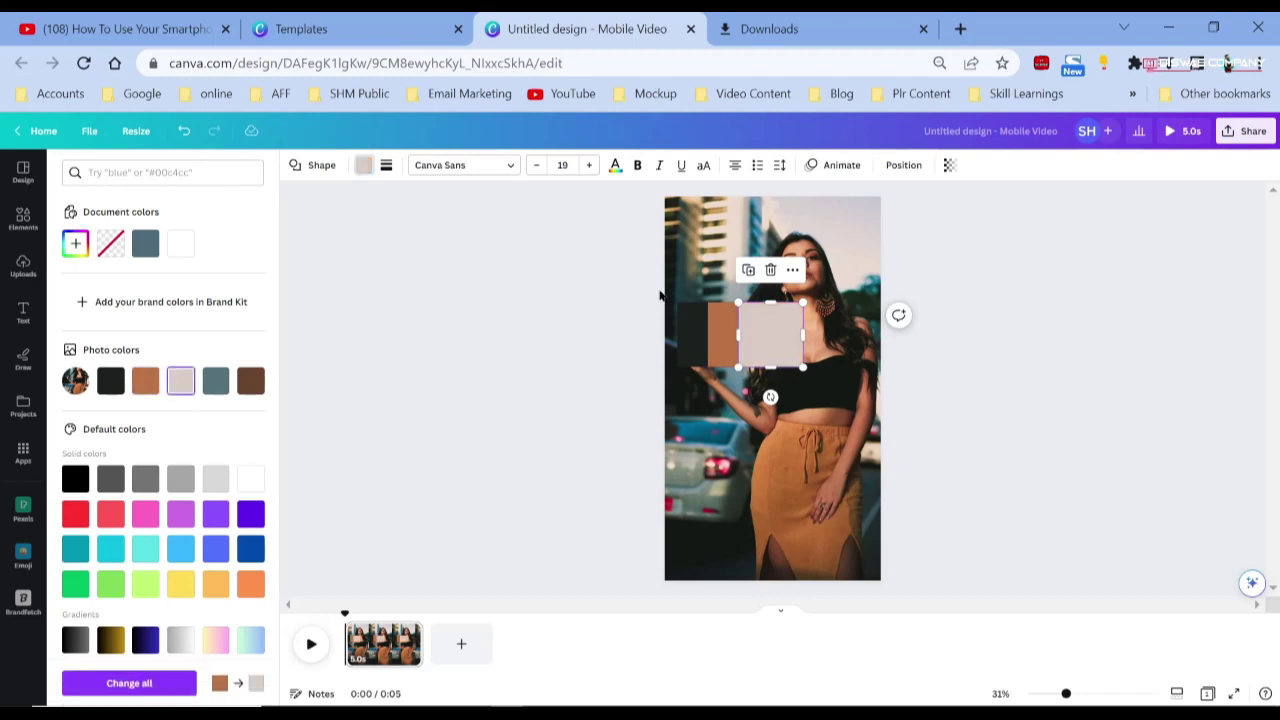
pyautogui.click(748, 271)
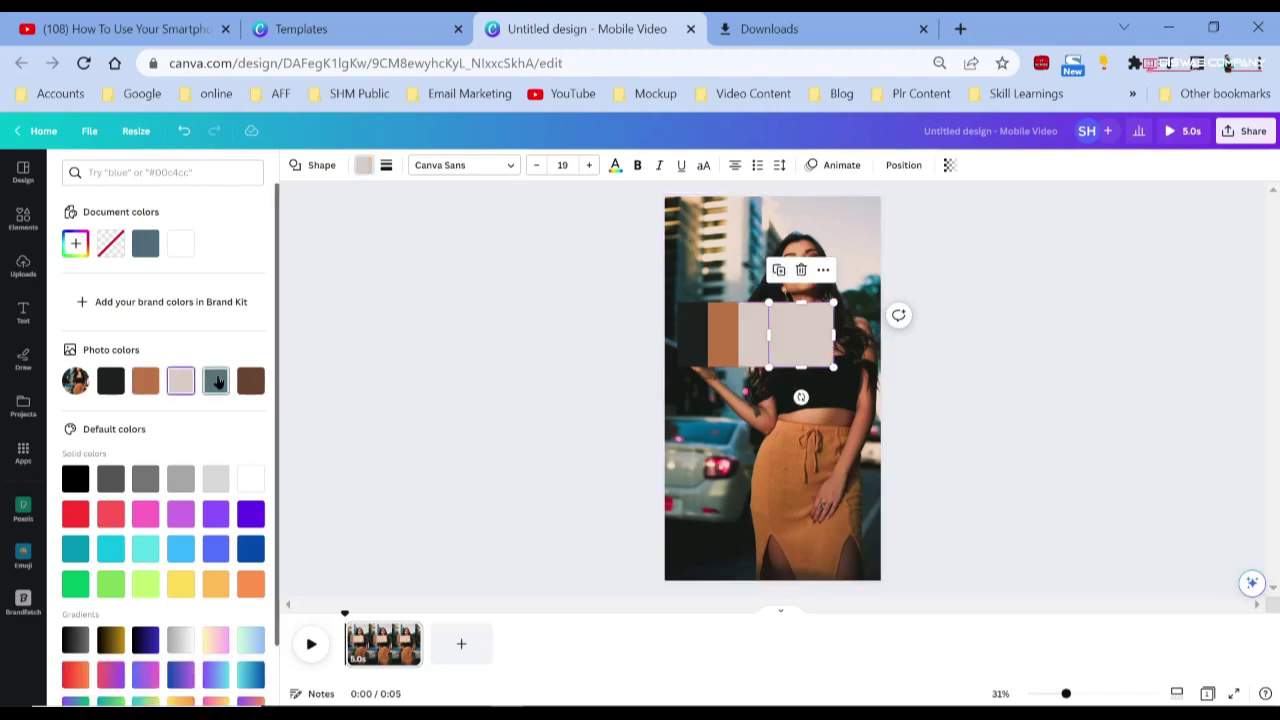
pyautogui.click(216, 380)
pyautogui.moveTo(800, 335); pyautogui.dragTo(831, 335)
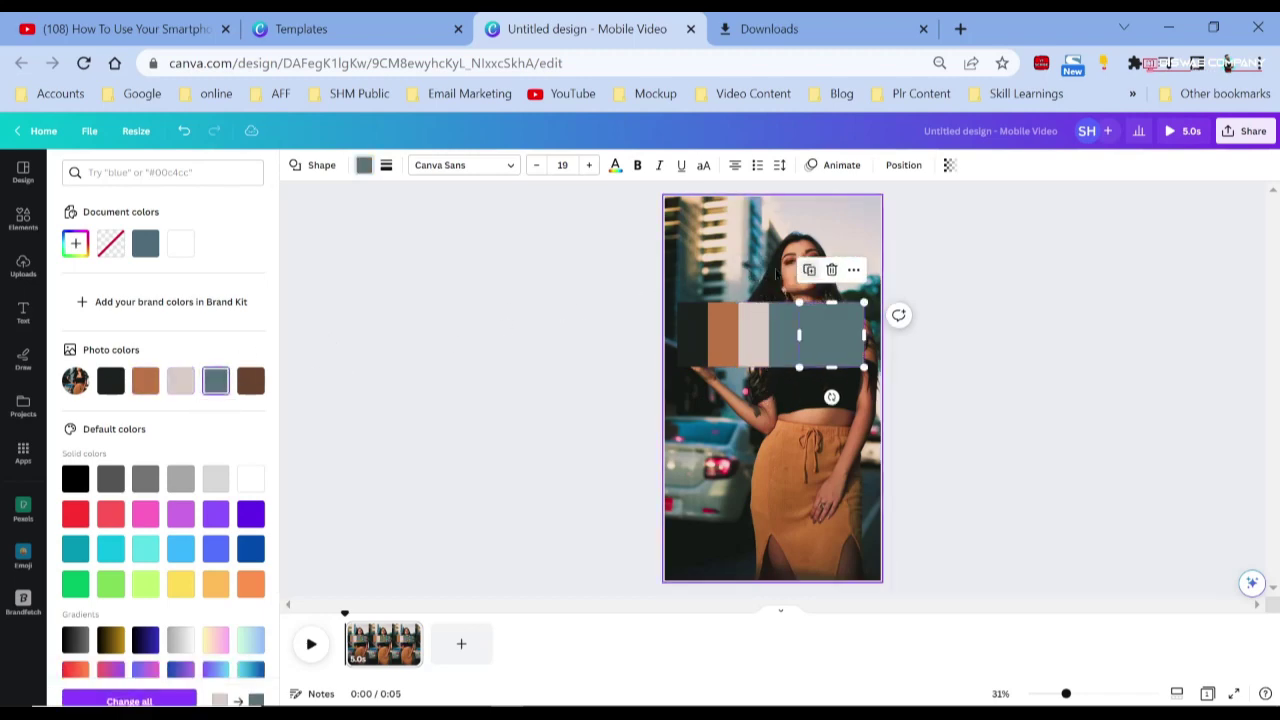
pyautogui.click(251, 380)
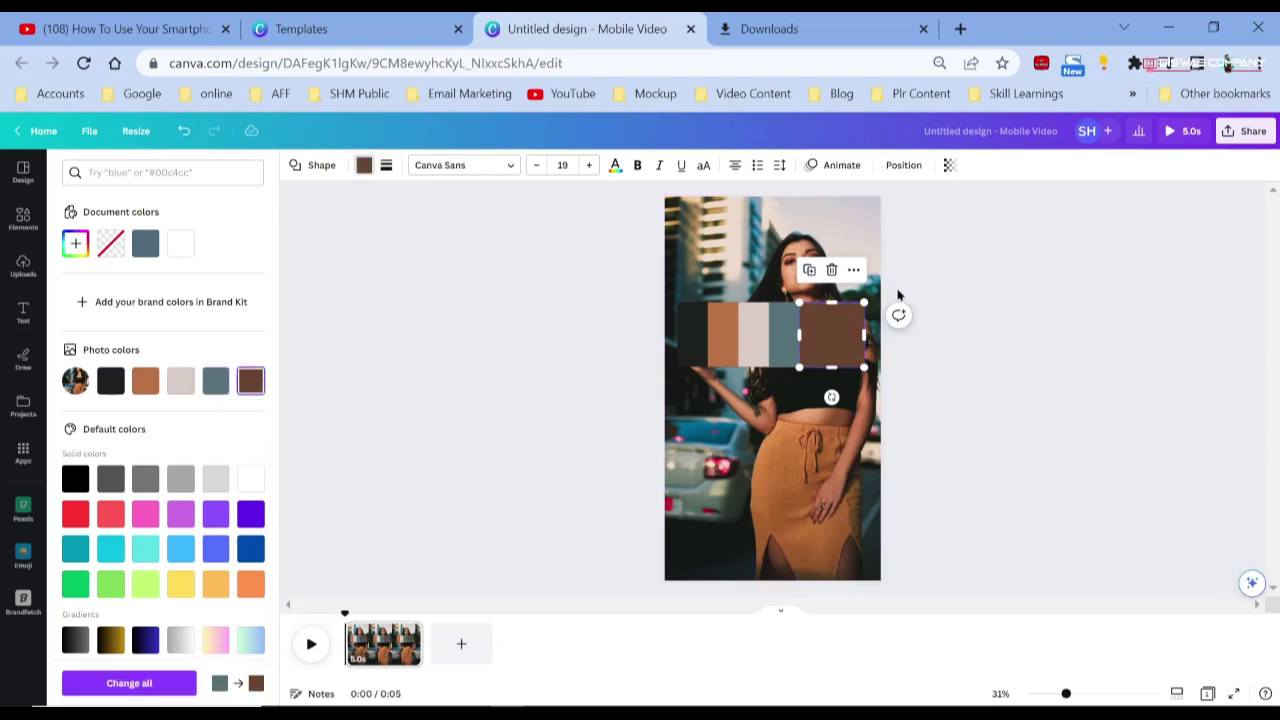
pyautogui.click(809, 270)
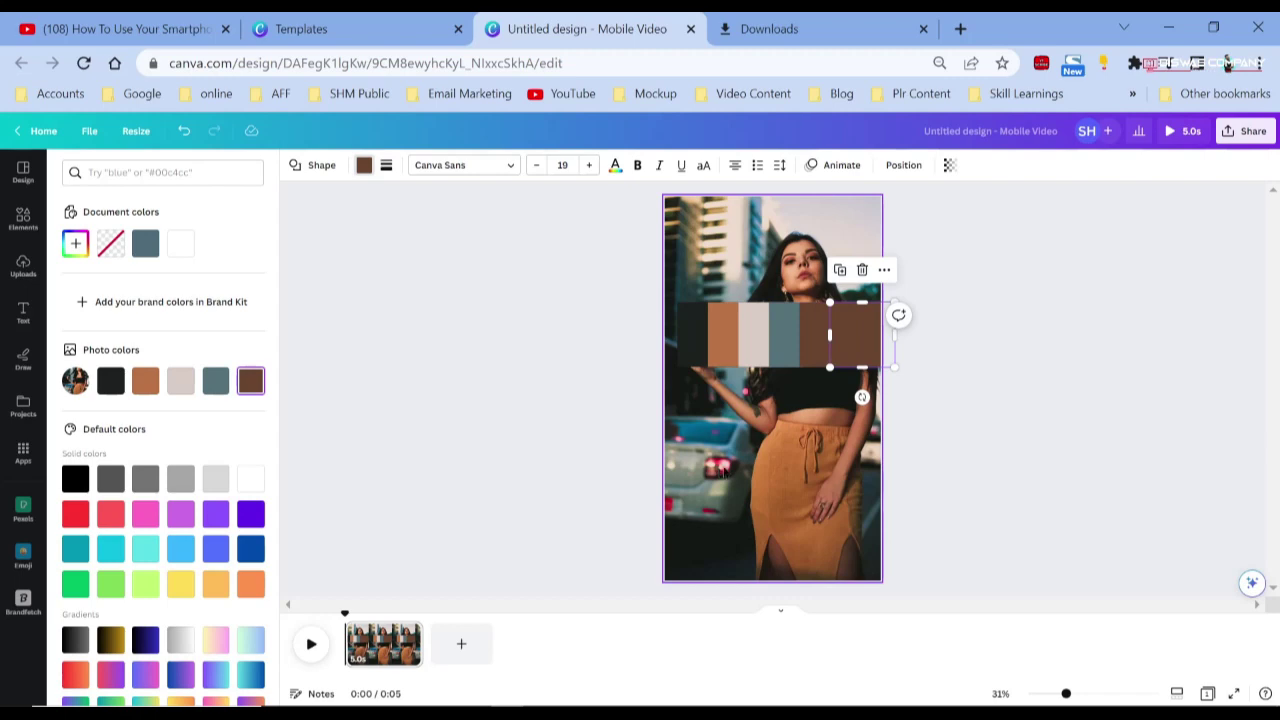
# Eyedrop the tail-light red #DF0639 for the last swatch, then select all six and shrink them.
pyautogui.click(77, 244)
pyautogui.click(241, 408)
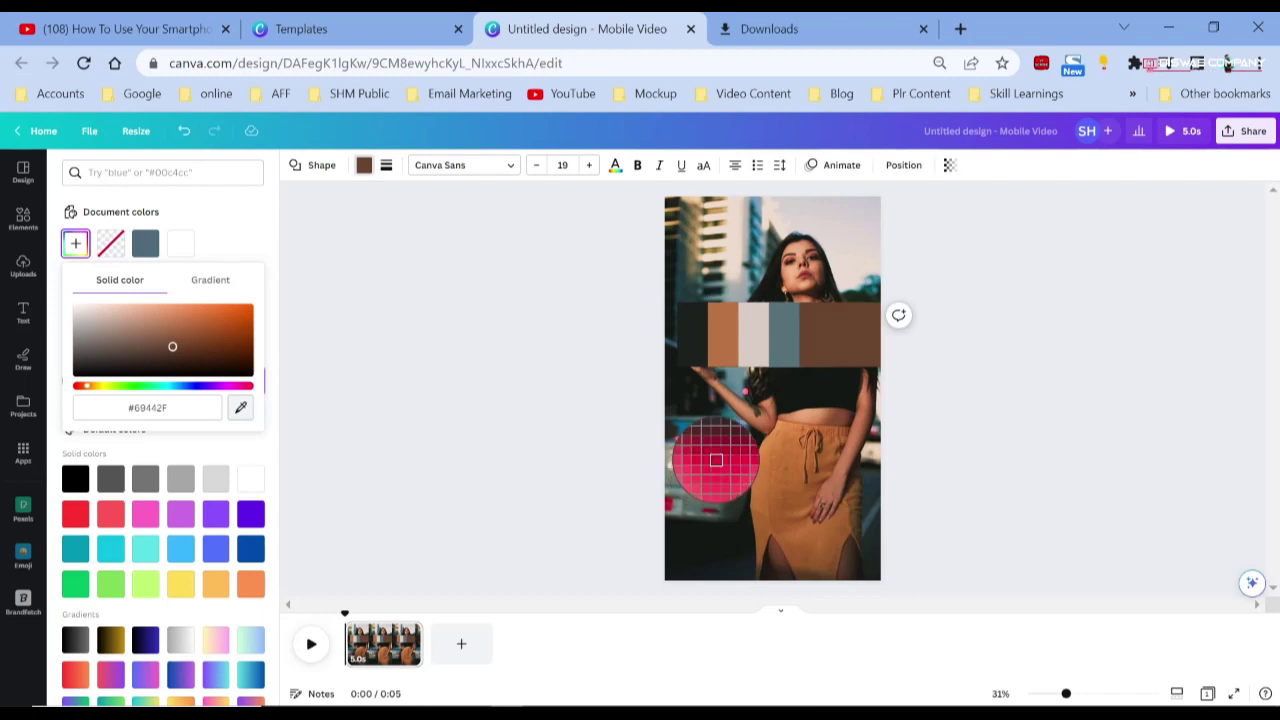
pyautogui.click(716, 460)
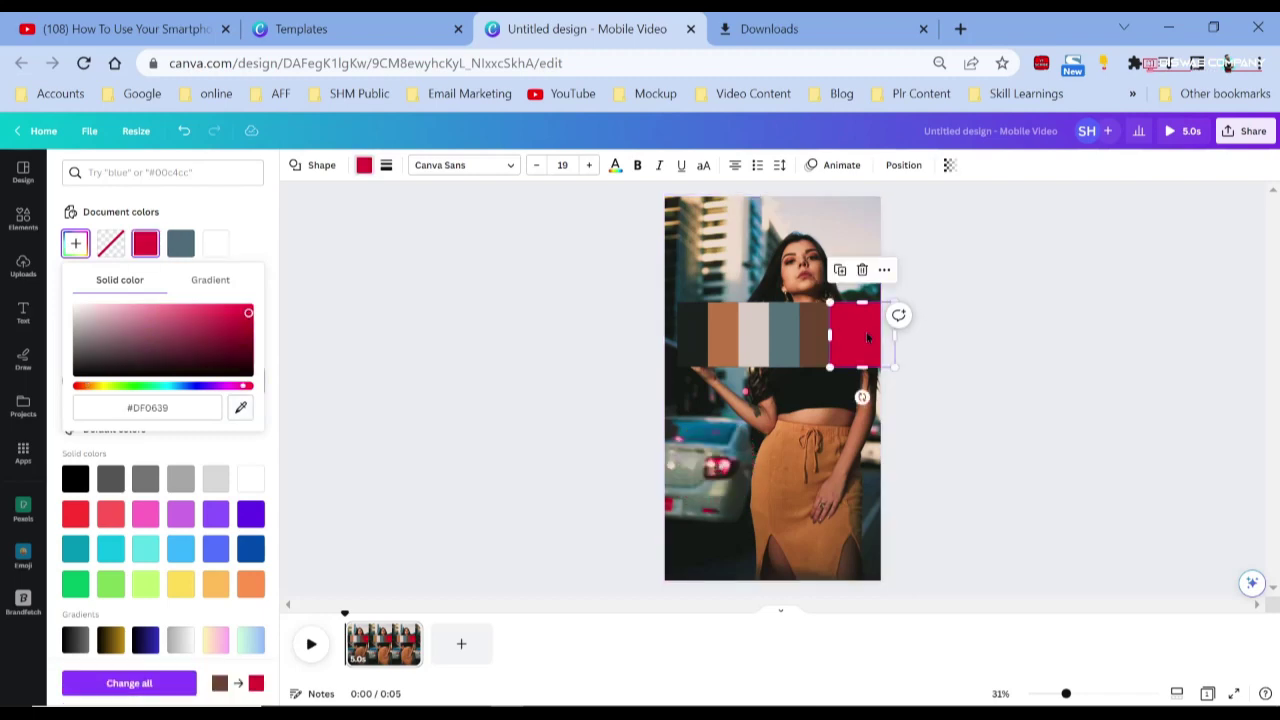
pyautogui.click(815, 397)
pyautogui.moveTo(682, 396); pyautogui.dragTo(891, 316)
pyautogui.moveTo(892, 366); pyautogui.dragTo(775, 388)
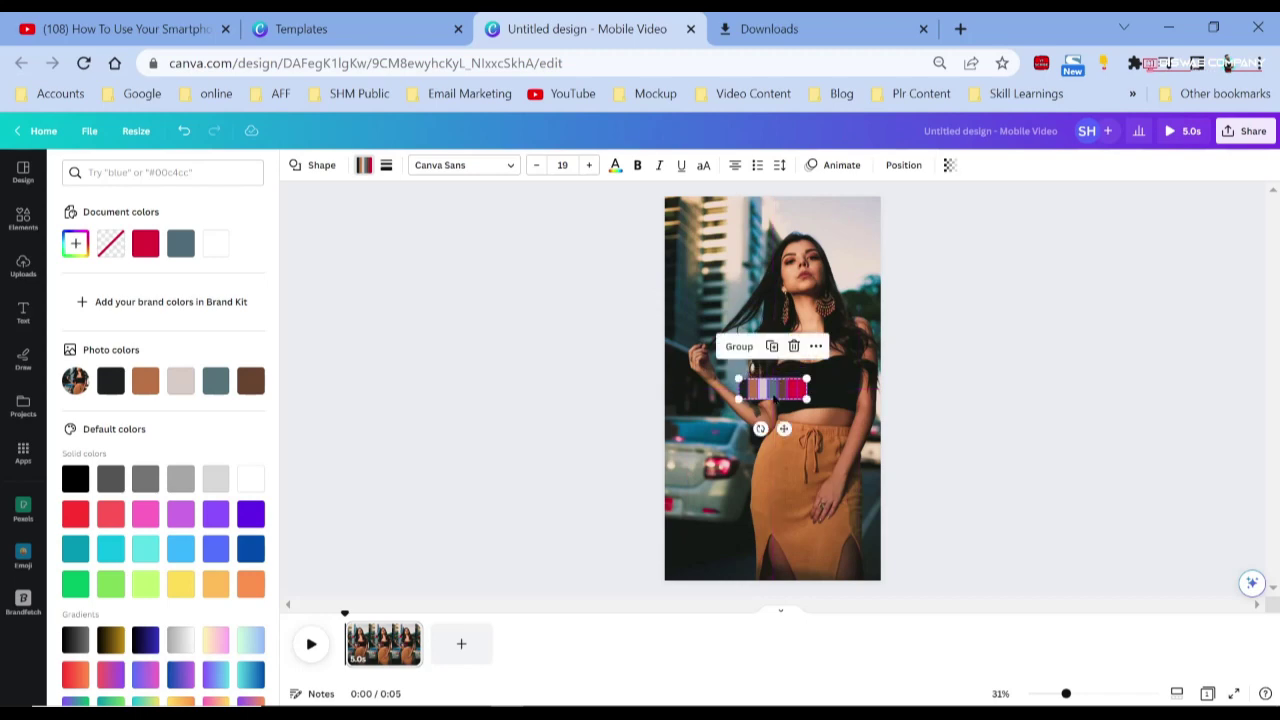
# Pull the six swatches apart and reorder them into a row across the woman's top.
pyautogui.scroll(5, 775, 390)
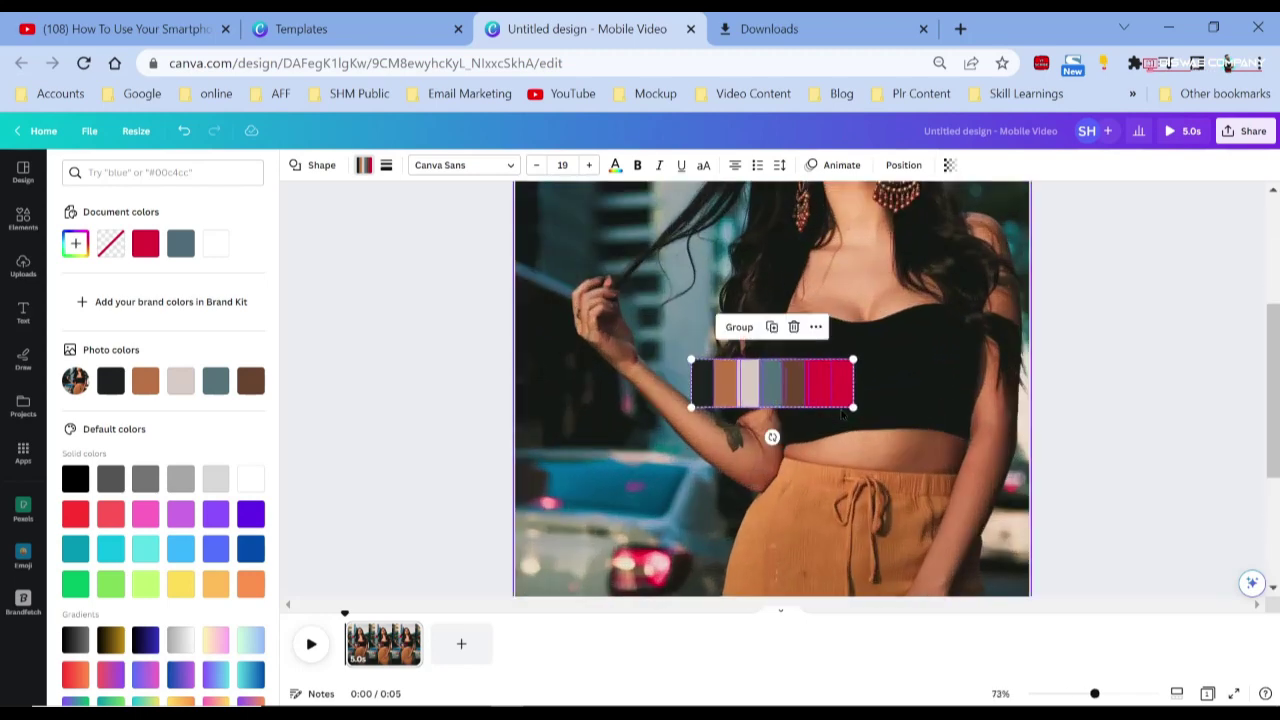
pyautogui.moveTo(852, 408); pyautogui.dragTo(867, 374)
pyautogui.click(782, 374)
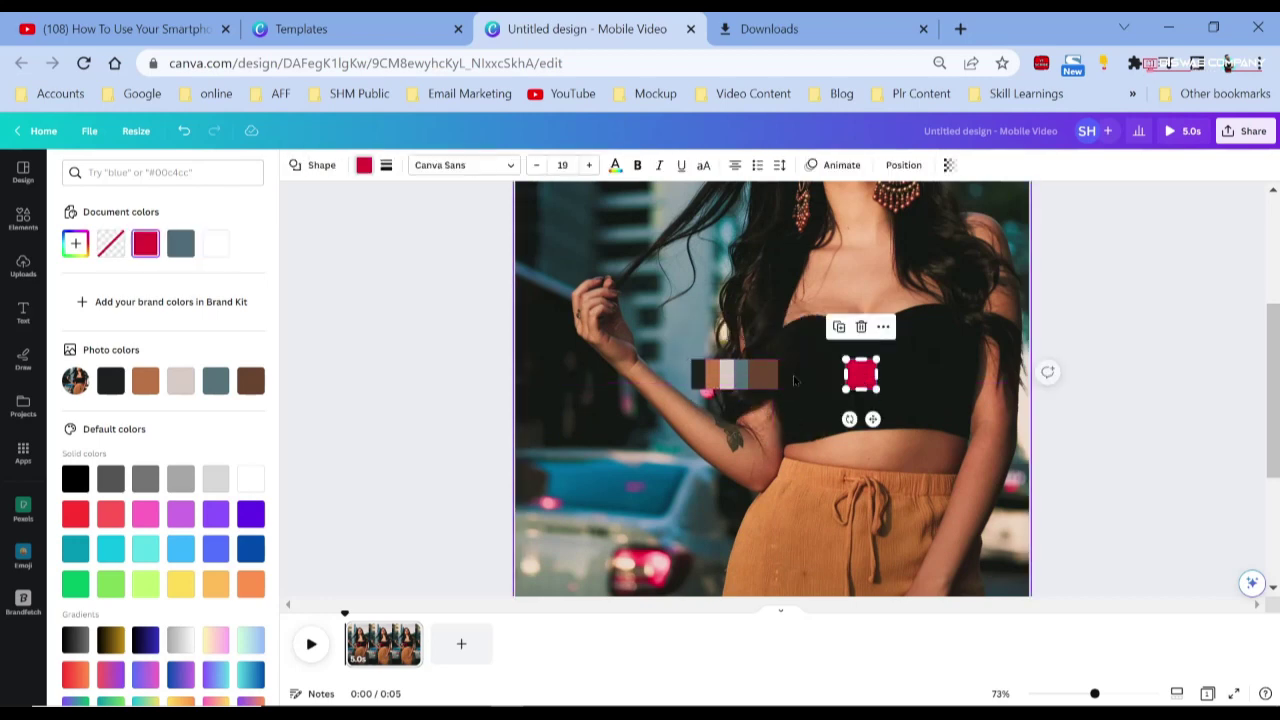
pyautogui.click(776, 384)
pyautogui.moveTo(776, 384); pyautogui.dragTo(830, 384)
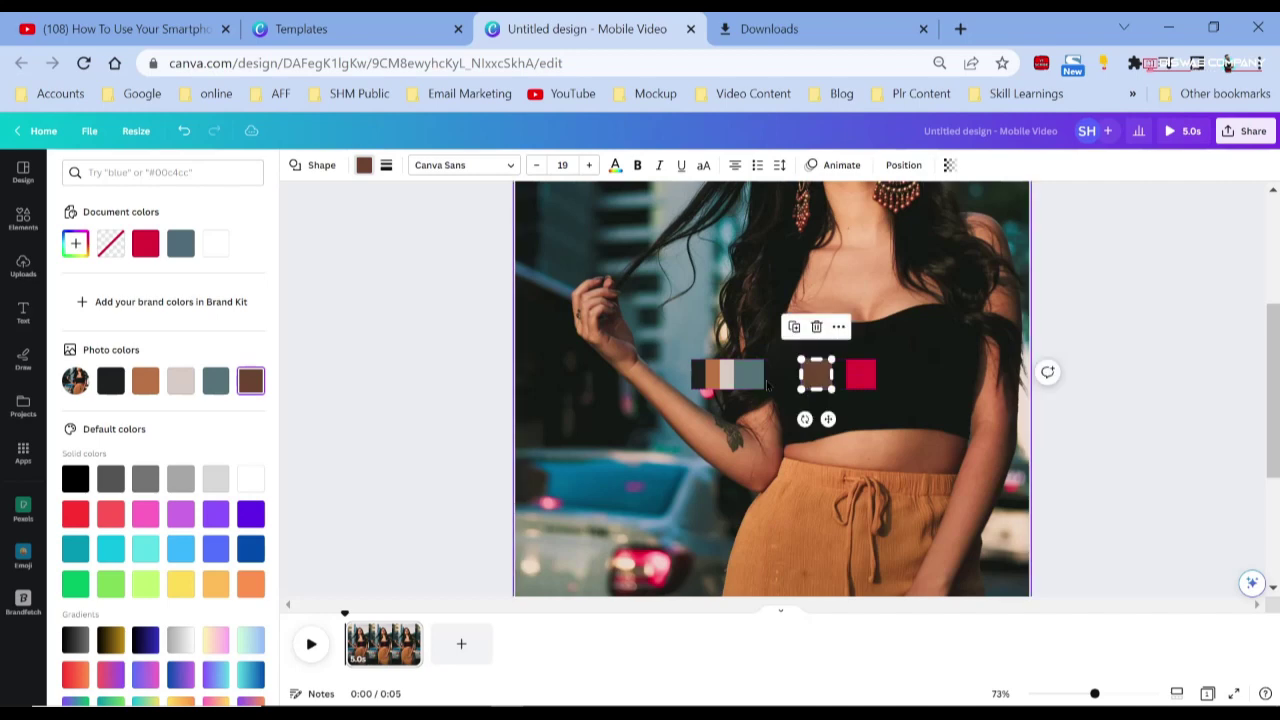
pyautogui.click(753, 384)
pyautogui.moveTo(753, 384); pyautogui.dragTo(779, 384)
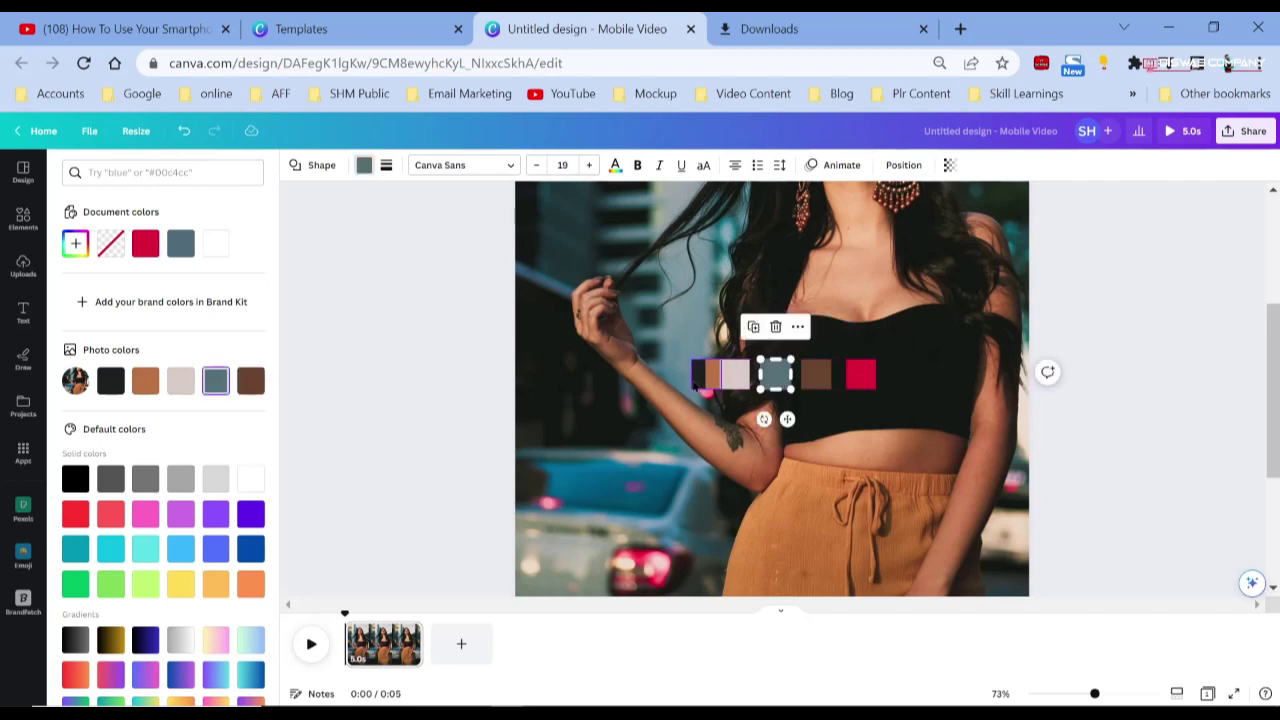
pyautogui.click(680, 380)
pyautogui.moveTo(678, 380); pyautogui.dragTo(640, 380)
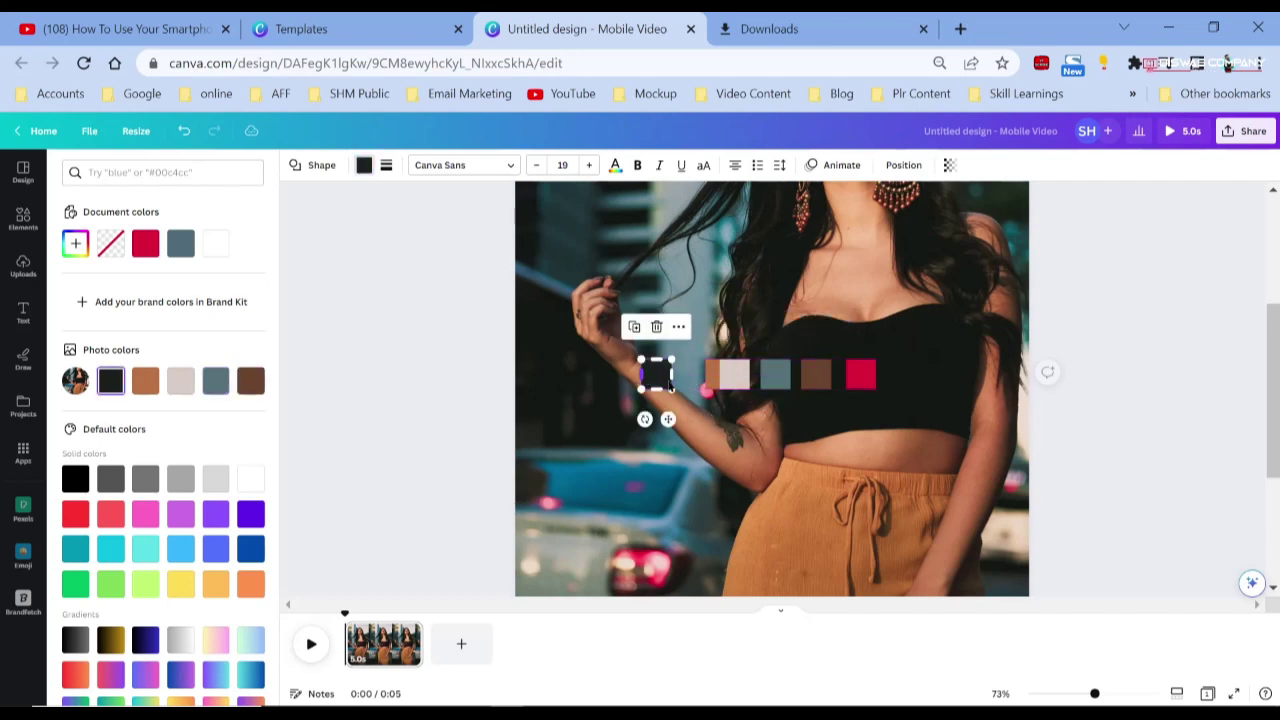
pyautogui.moveTo(722, 379)
pyautogui.mouseDown()
pyautogui.moveTo(694, 371)
pyautogui.moveTo(735, 374)
pyautogui.mouseUp()
pyautogui.click(655, 411)
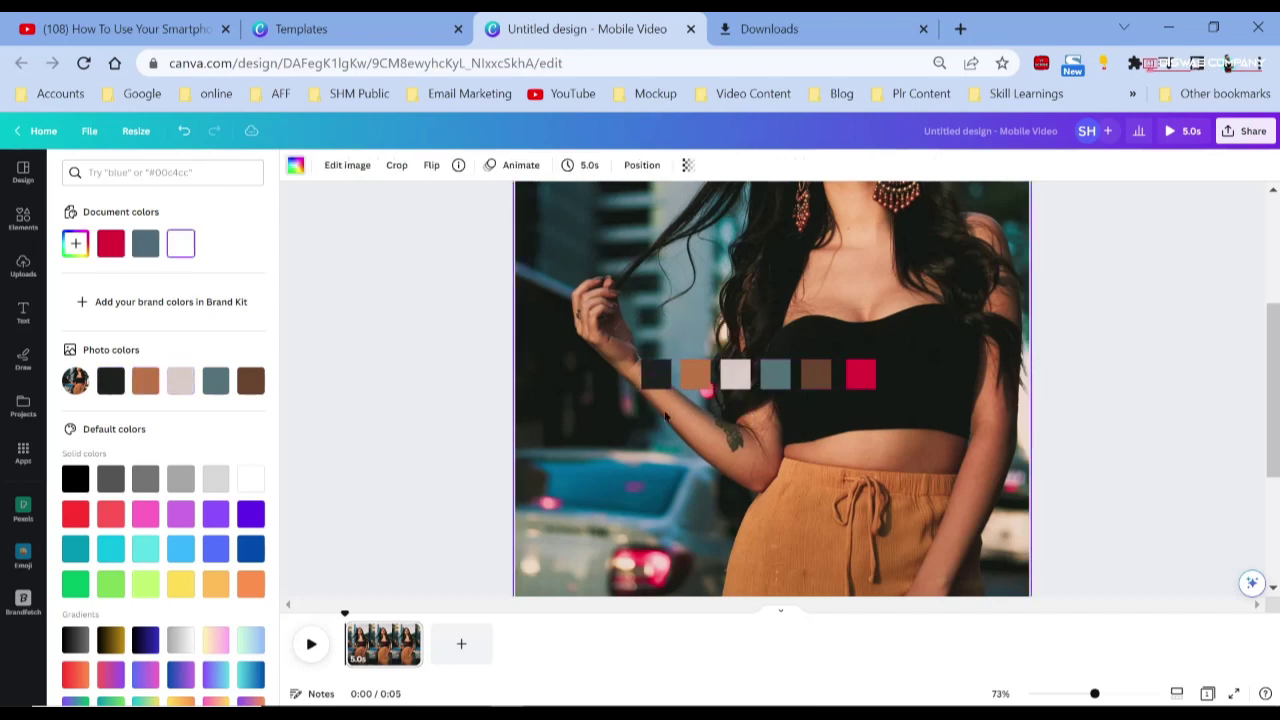
# Select all six swatches, space them evenly with Tidy up, and nudge the row into place.
pyautogui.moveTo(655, 411); pyautogui.dragTo(880, 350)
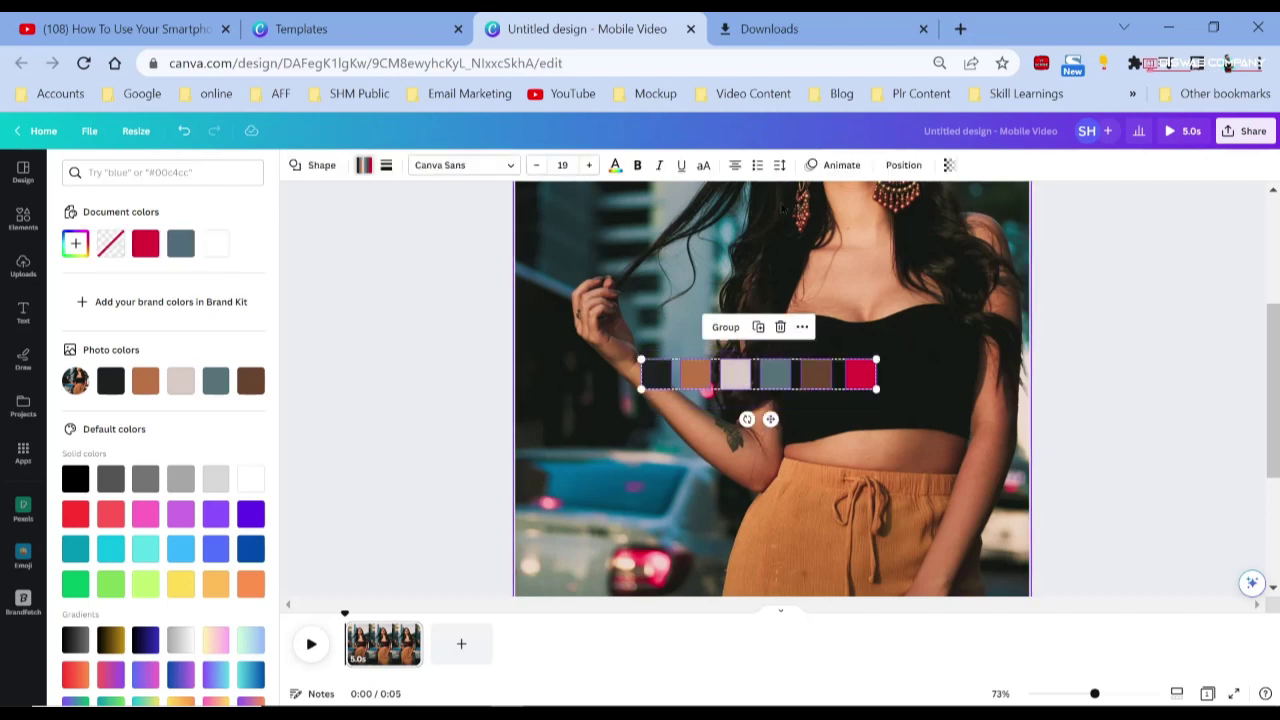
pyautogui.click(904, 165)
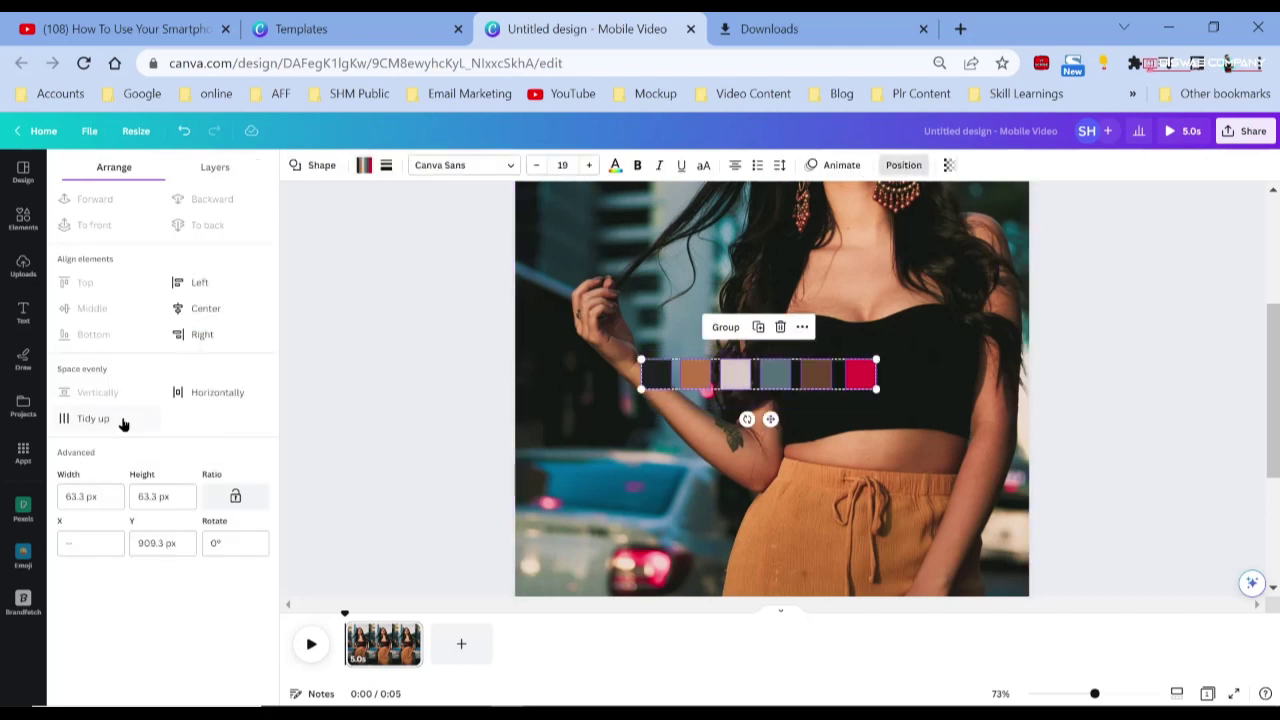
pyautogui.click(84, 420)
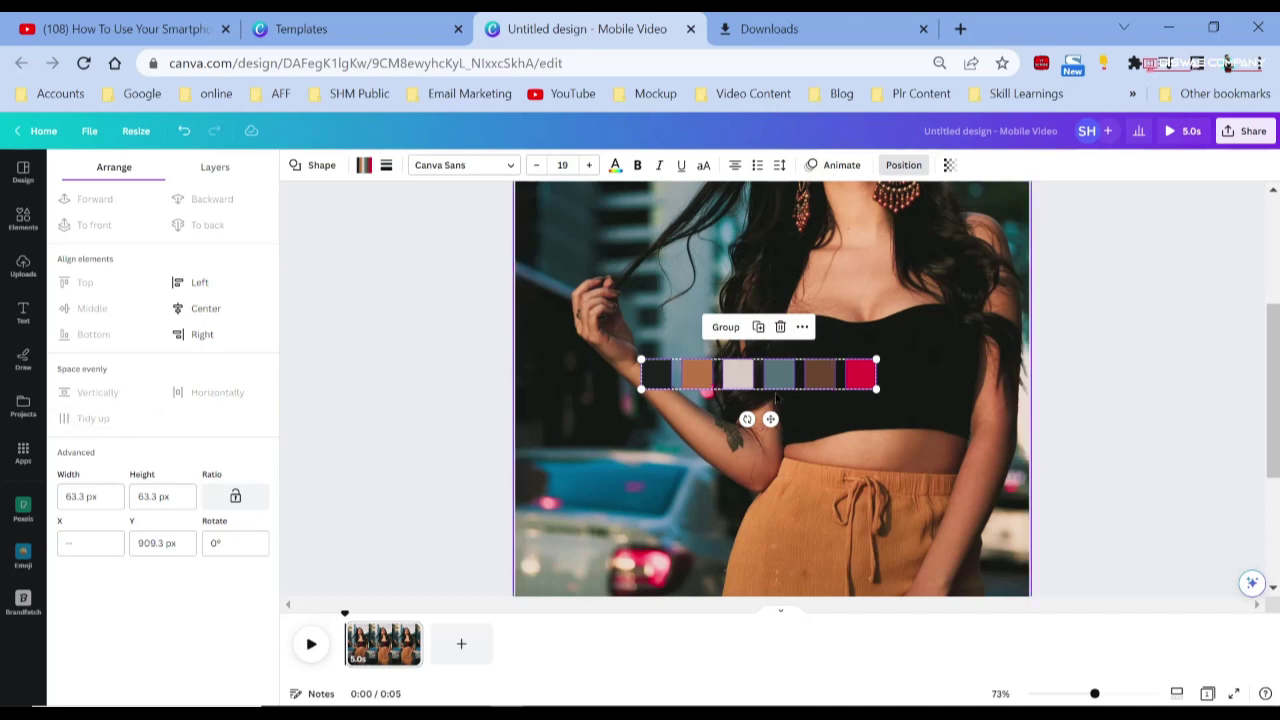
pyautogui.moveTo(780, 379)
pyautogui.mouseDown()
pyautogui.moveTo(812, 383)
pyautogui.moveTo(785, 377)
pyautogui.moveTo(796, 384)
pyautogui.mouseUp()
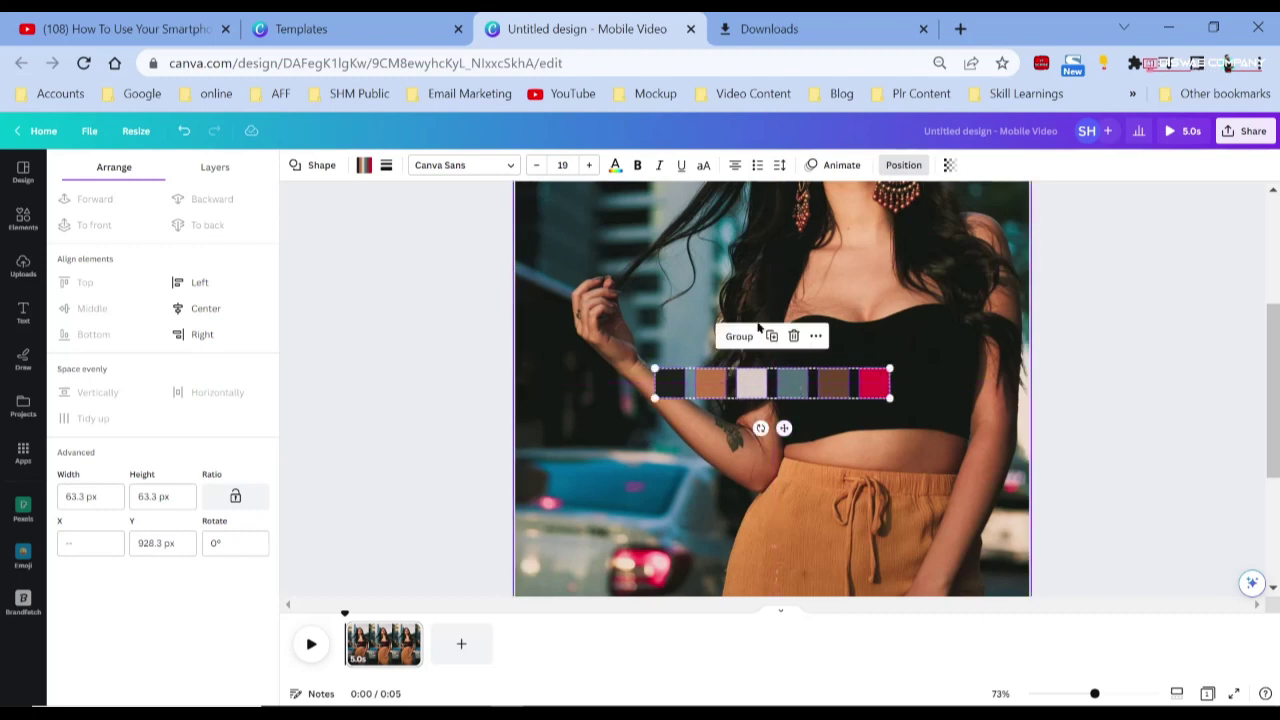
pyautogui.scroll(-5, 709, 407)
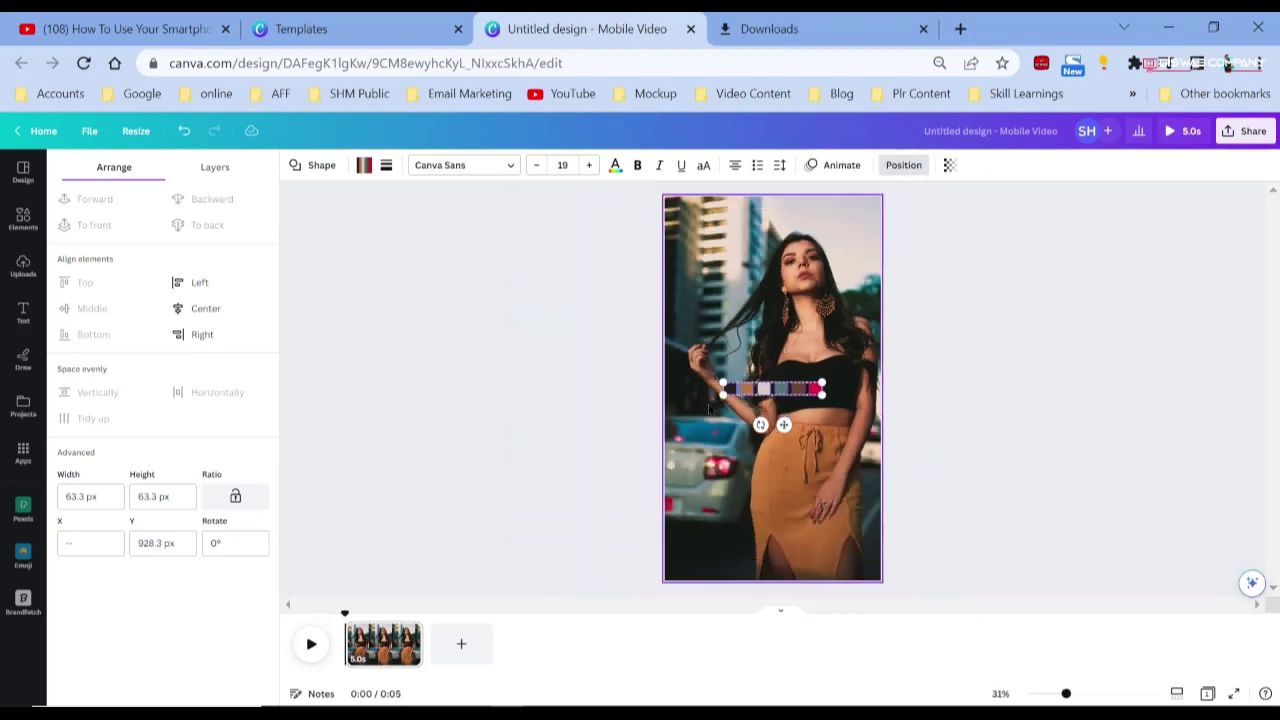
# Edit the background photo to saturation -100 and contrast -34.
pyautogui.click(828, 456)
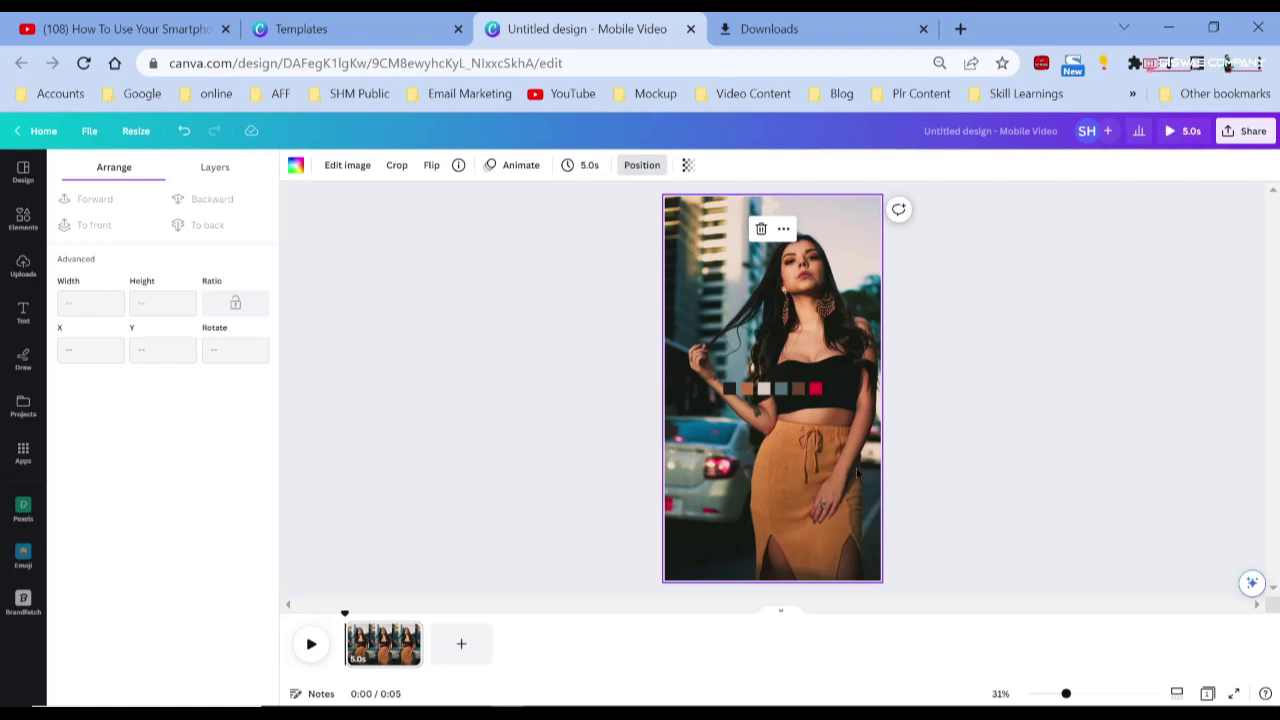
pyautogui.click(343, 166)
pyautogui.scroll(-2, 194, 616)
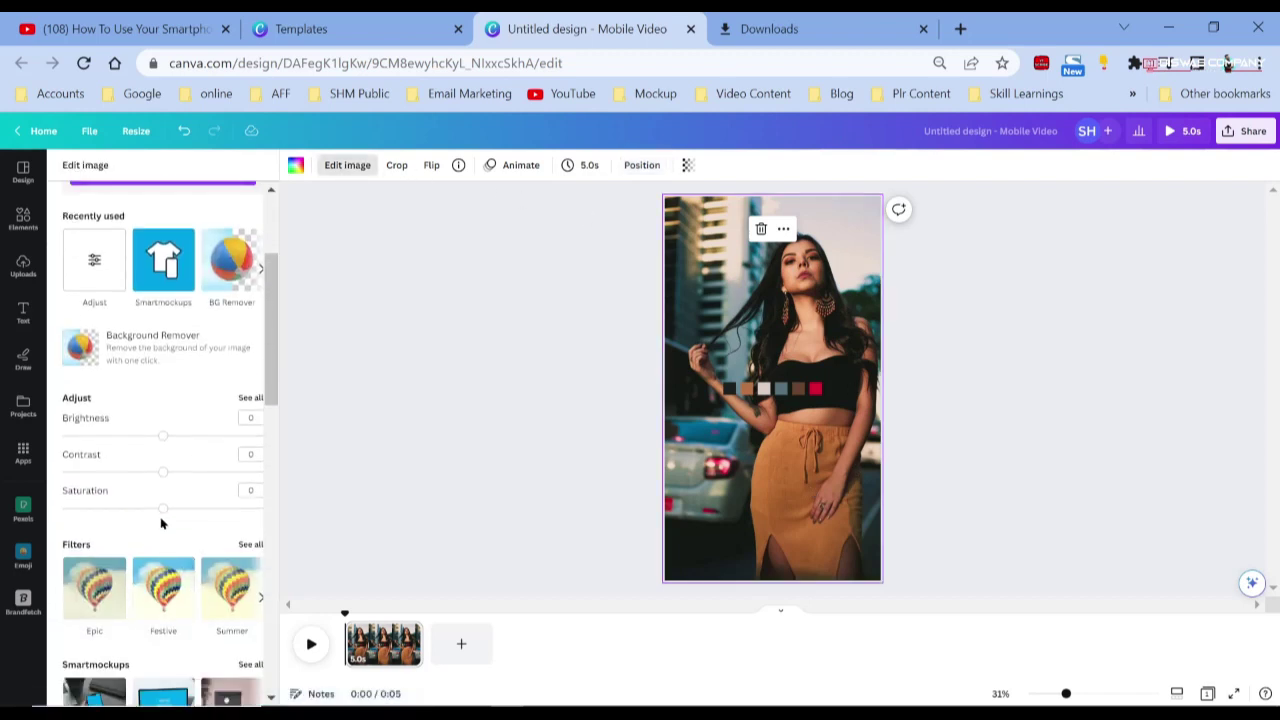
pyautogui.moveTo(160, 510); pyautogui.dragTo(31, 519)
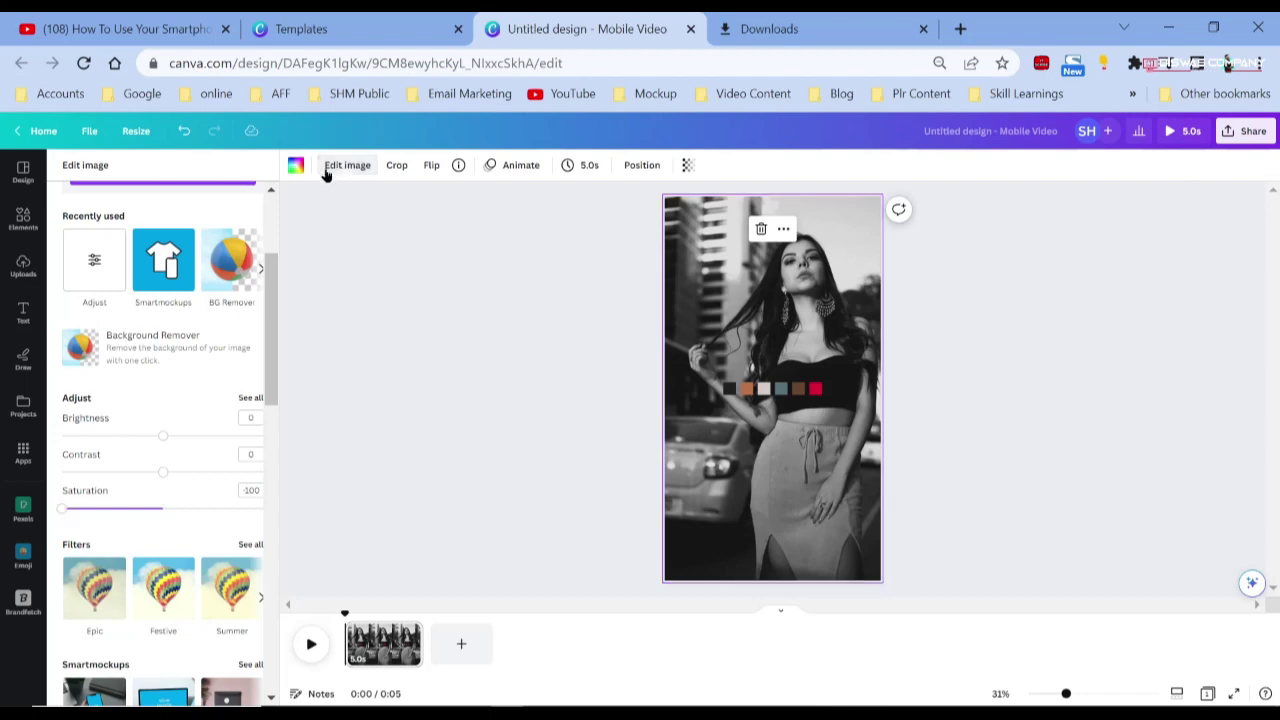
pyautogui.moveTo(160, 476); pyautogui.dragTo(128, 476)
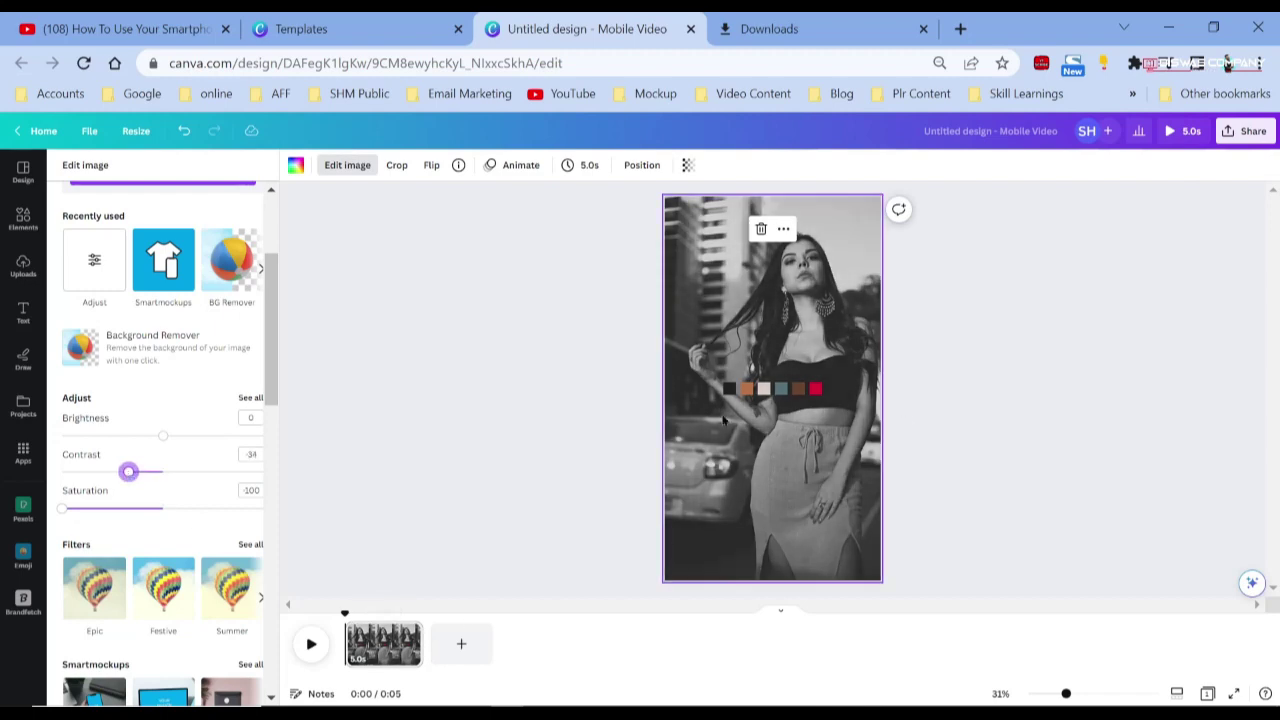
pyautogui.moveTo(722, 414); pyautogui.dragTo(832, 378)
# Give the swatch group the Neon animation, then open the Page 1 options menu.
pyautogui.click(832, 164)
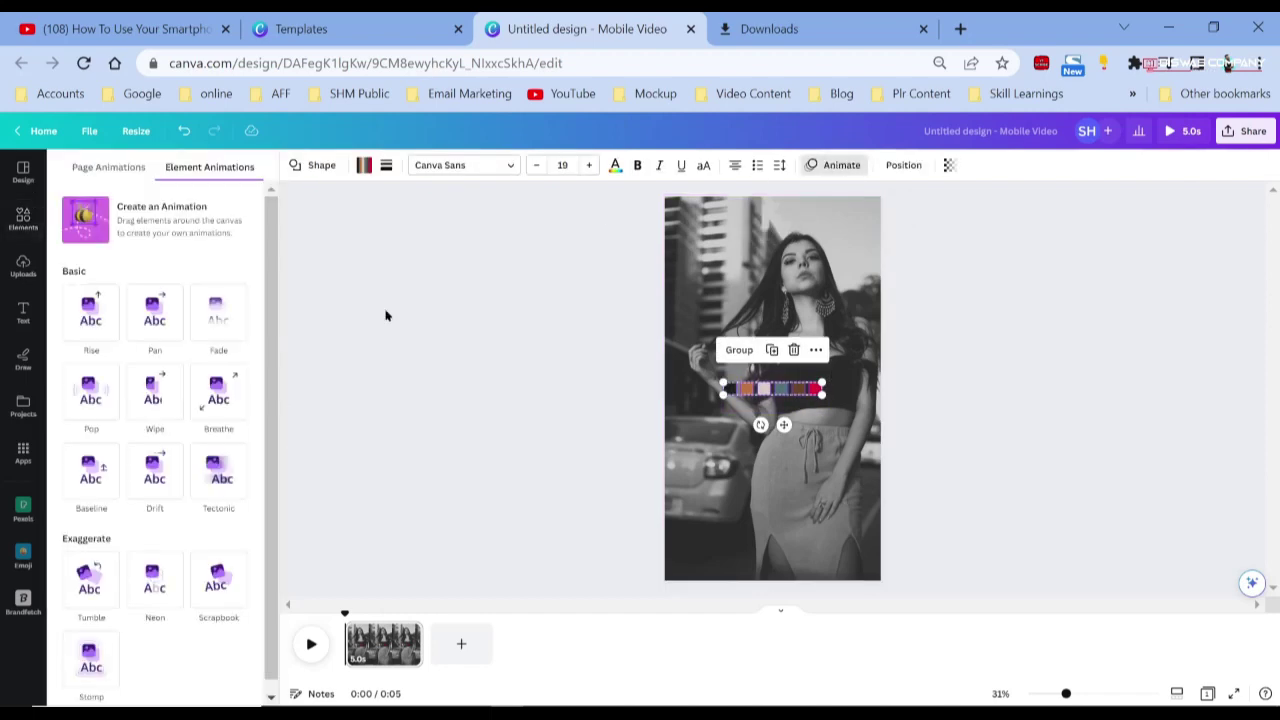
pyautogui.click(155, 588)
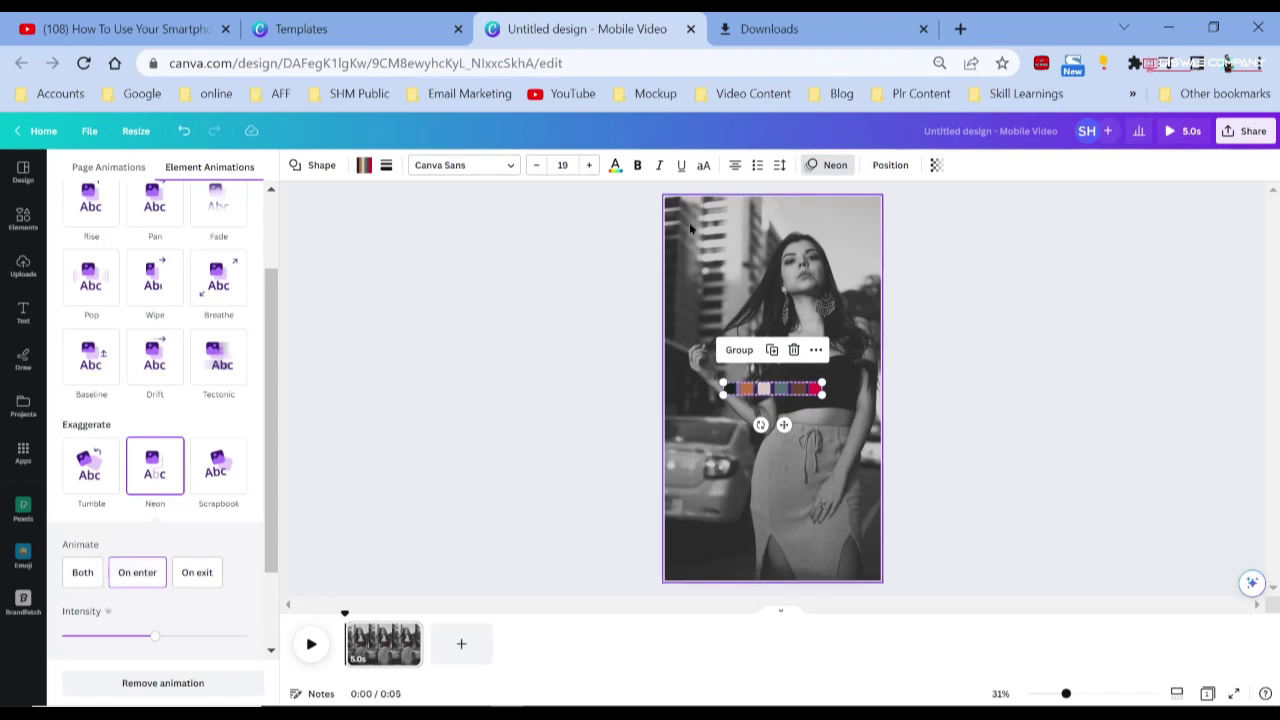
pyautogui.click(992, 470)
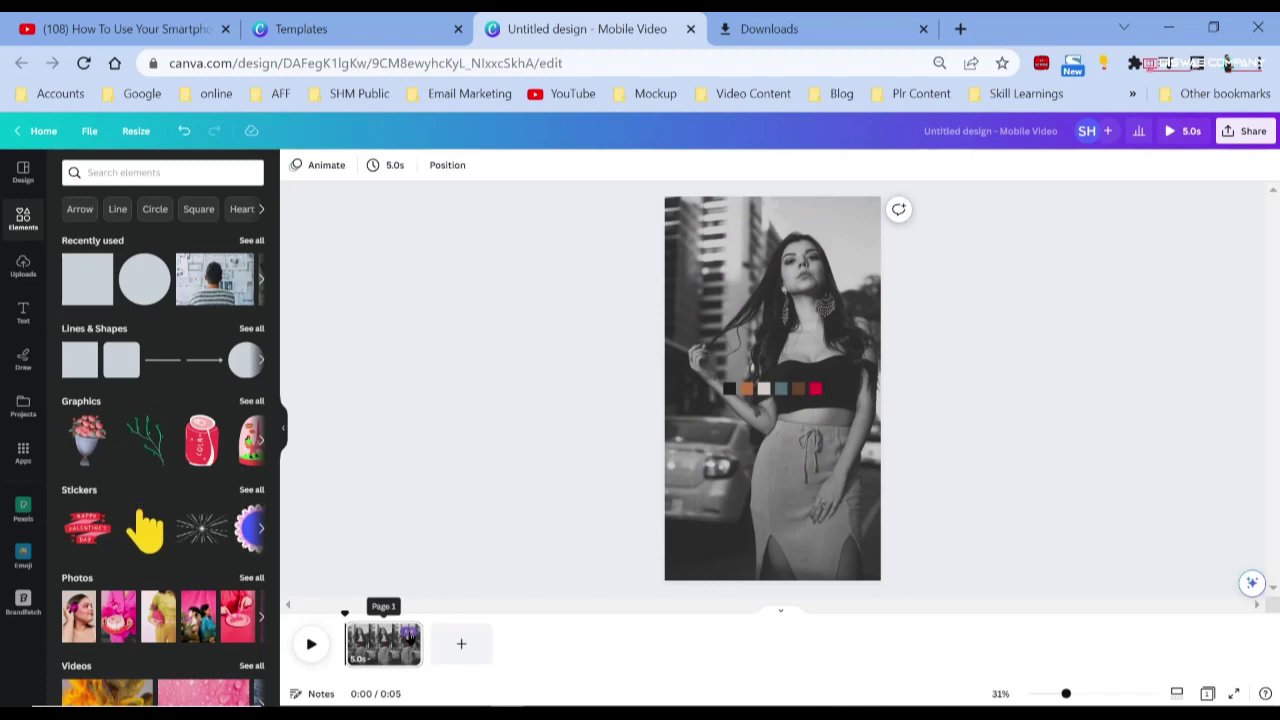
pyautogui.rightClick(409, 637)
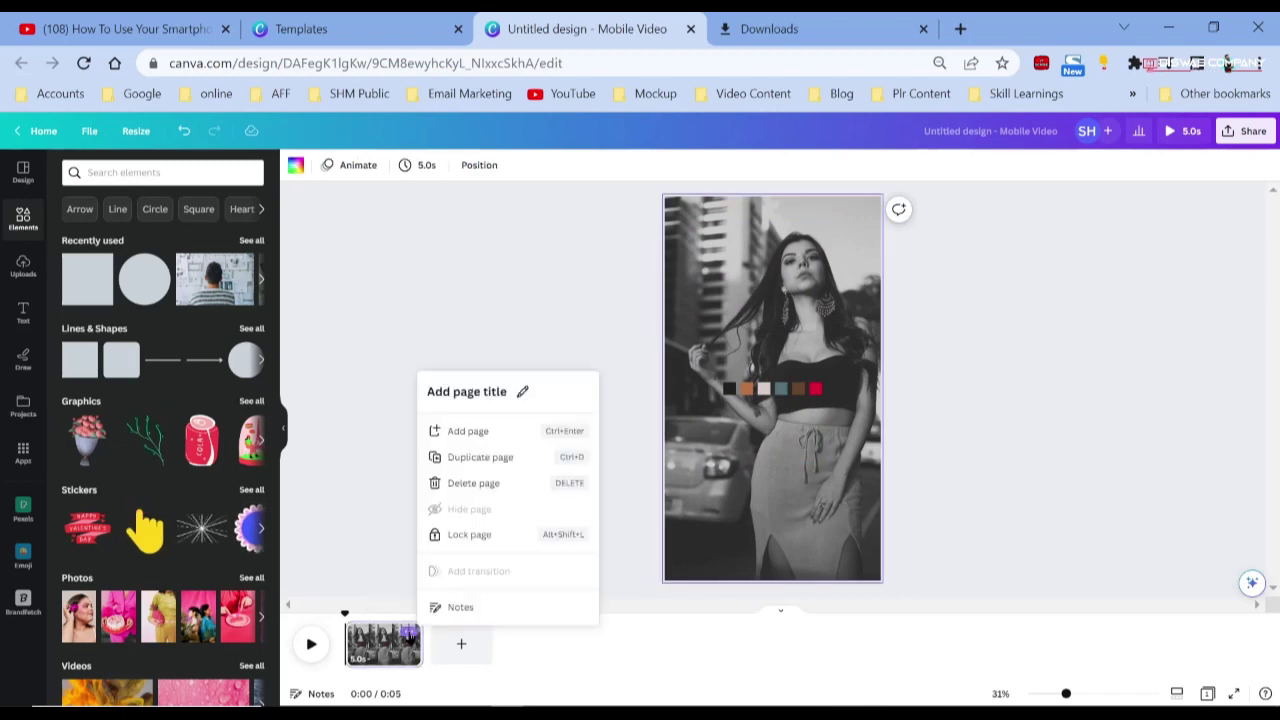
# Duplicate the black-and-white portrait page into a second 5-second page and view Page 2.
pyautogui.click(481, 458)
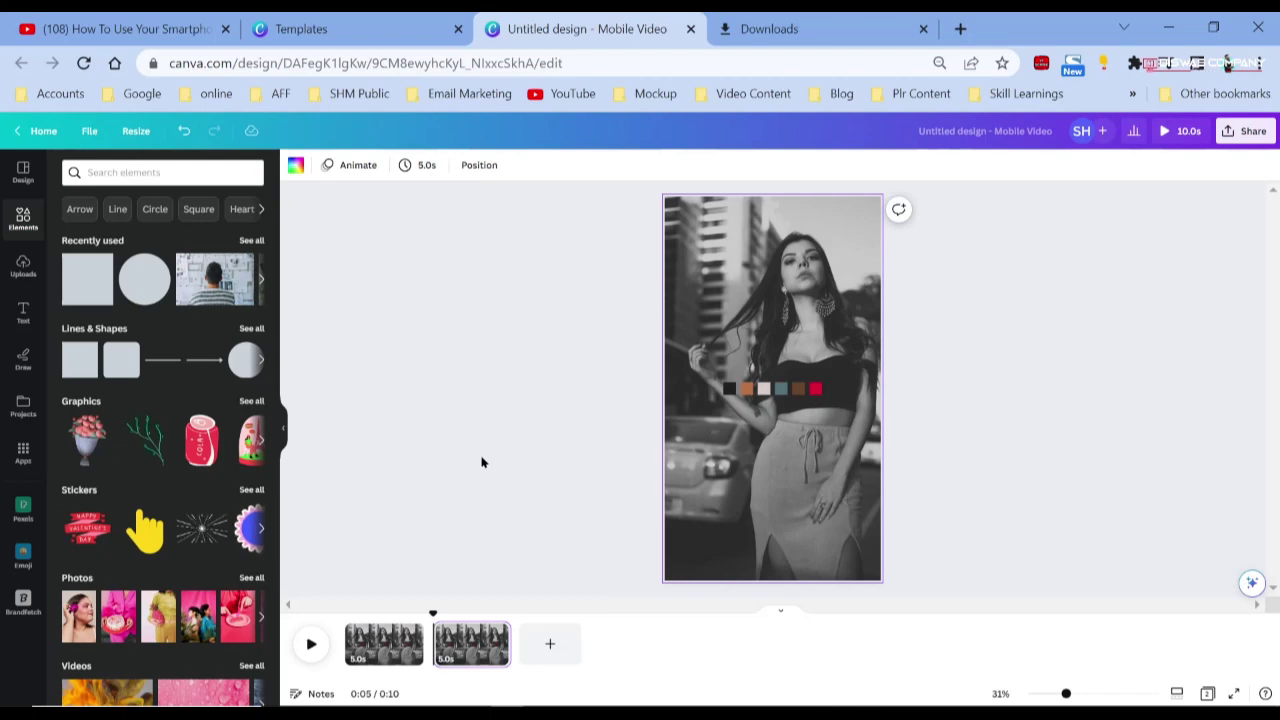
pyautogui.click(471, 648)
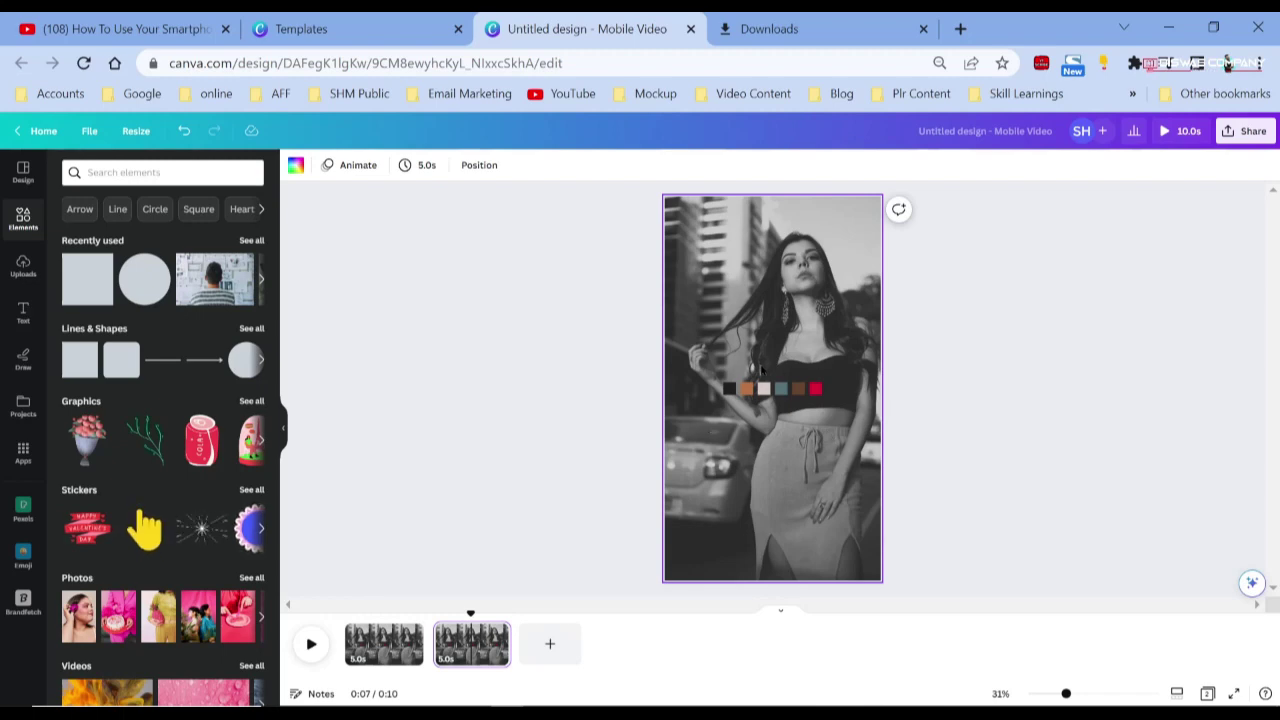
# Restore page 2's photo colour by raising Saturation near 0 and setting Vibrance to 18.
pyautogui.click(805, 324)
pyautogui.click(347, 165)
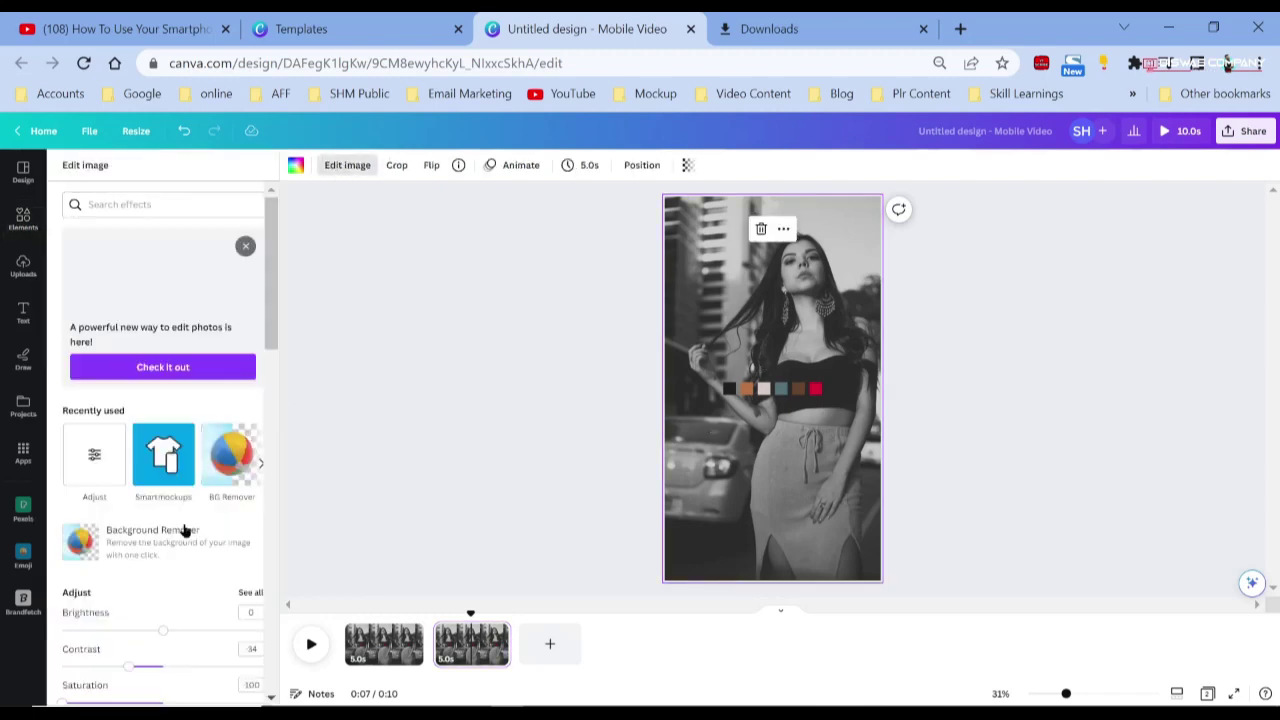
pyautogui.scroll(-2, 120, 560)
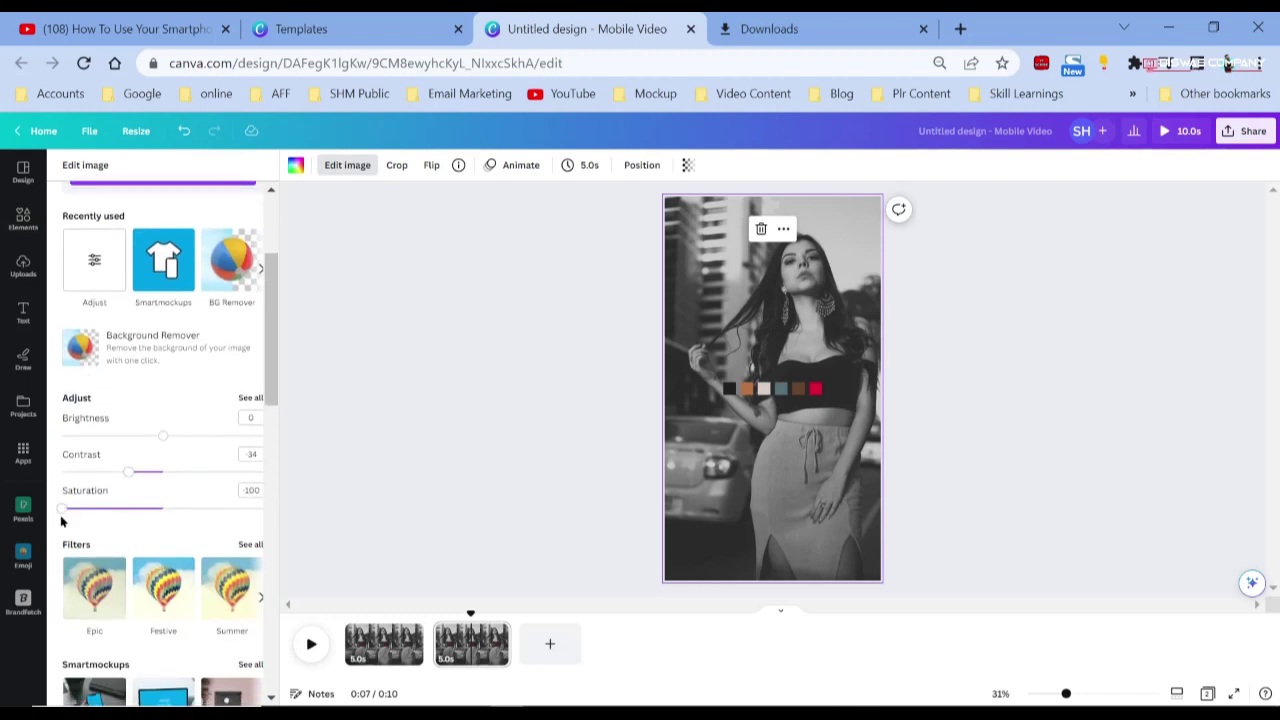
pyautogui.moveTo(62, 510); pyautogui.dragTo(161, 475)
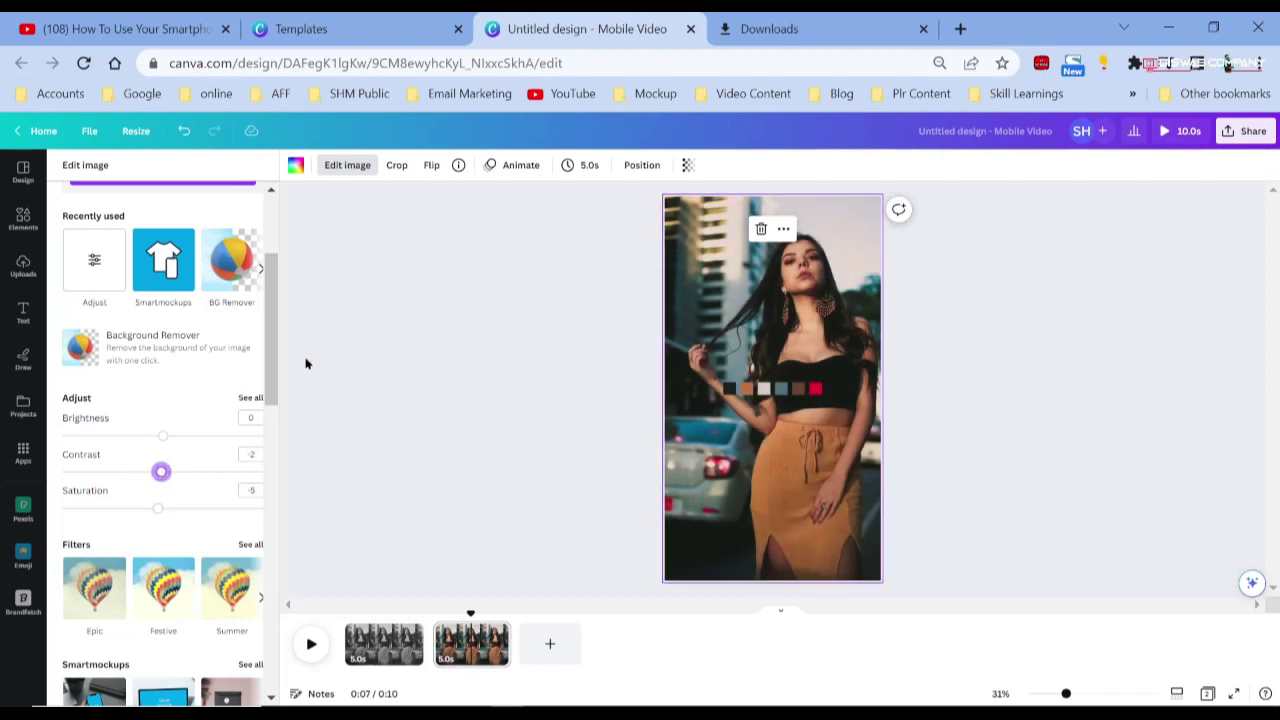
pyautogui.click(94, 259)
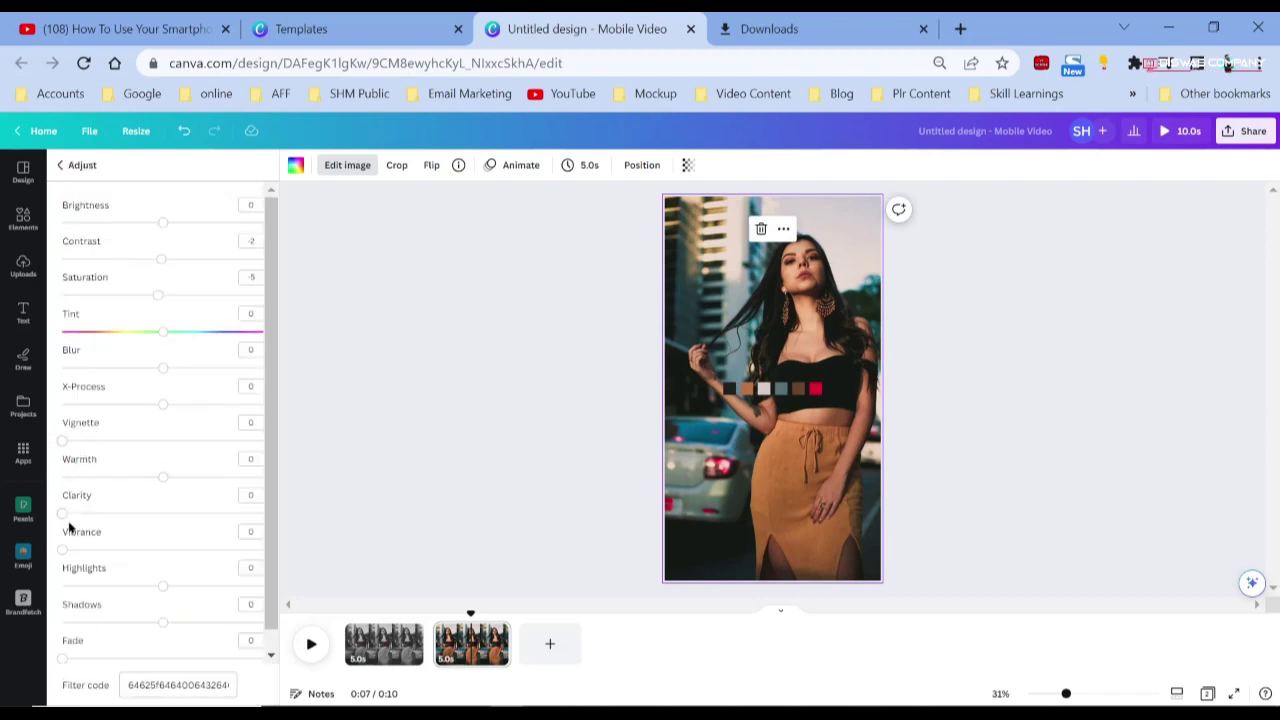
pyautogui.click(63, 550)
pyautogui.moveTo(63, 550); pyautogui.dragTo(98, 549)
pyautogui.press('Escape')
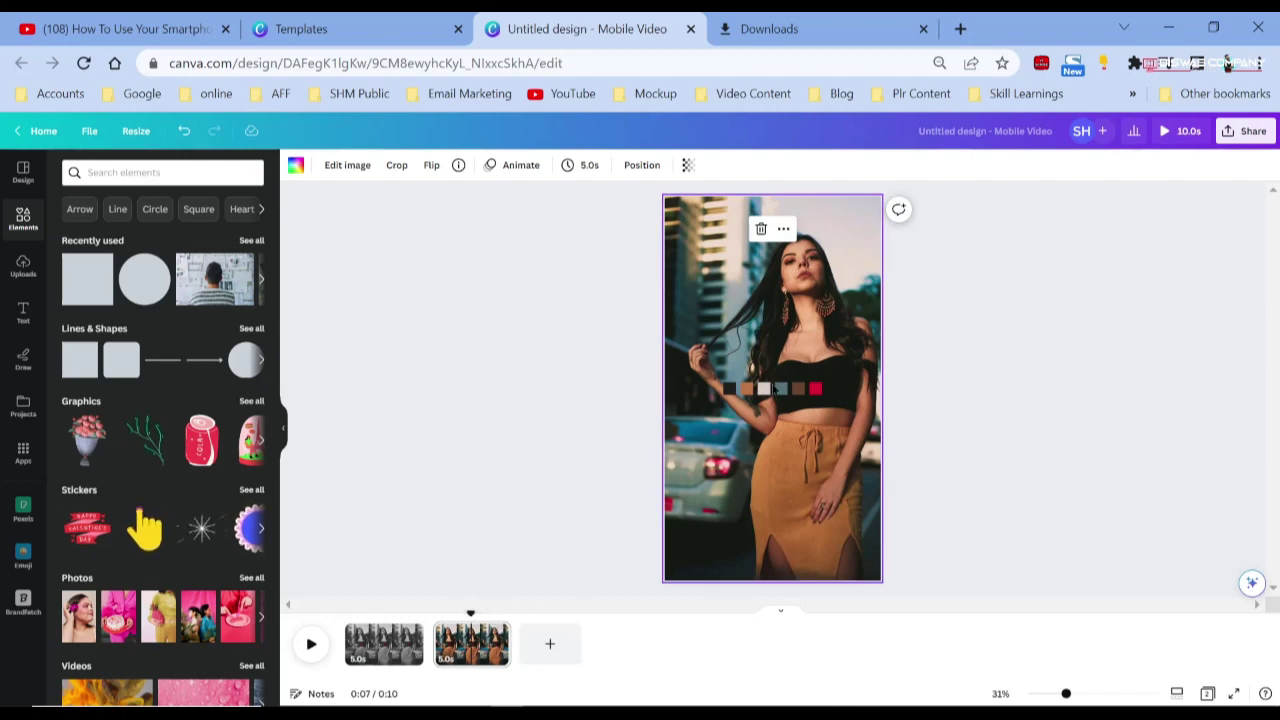
# Duplicate page 1 so the colour portrait becomes page 3, and select its swatches.
pyautogui.click(405, 650)
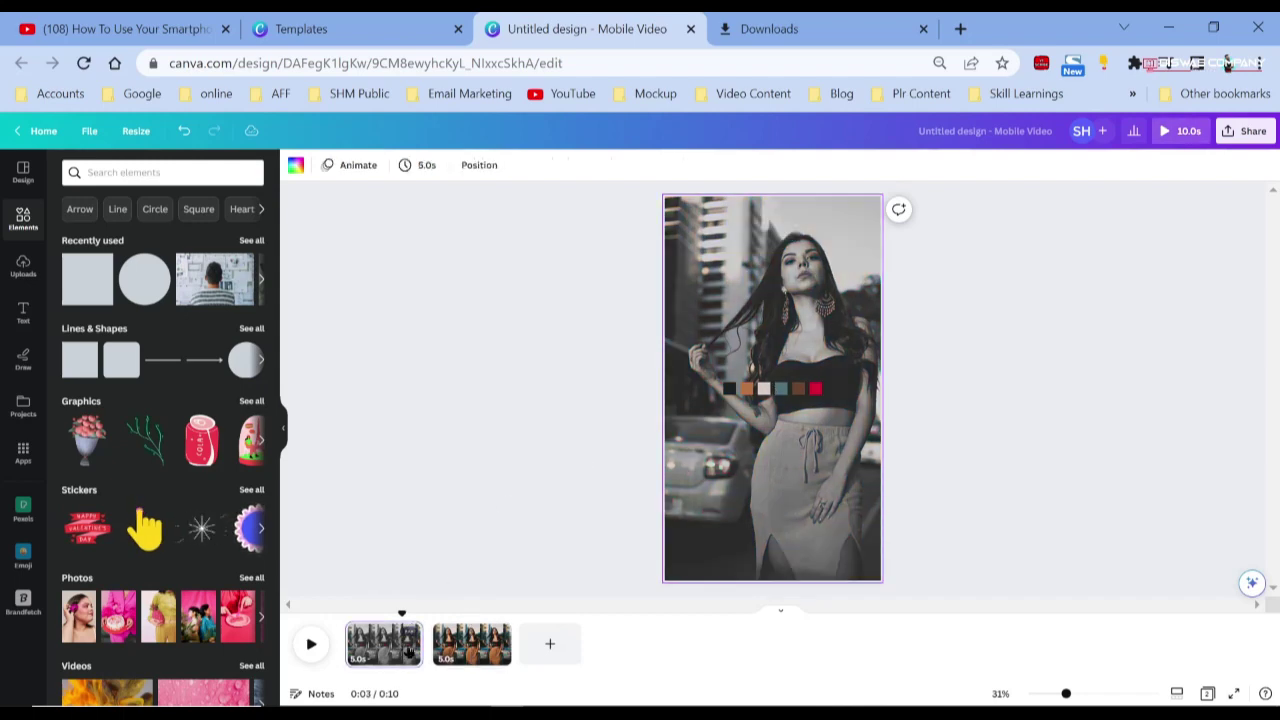
pyautogui.rightClick(418, 636)
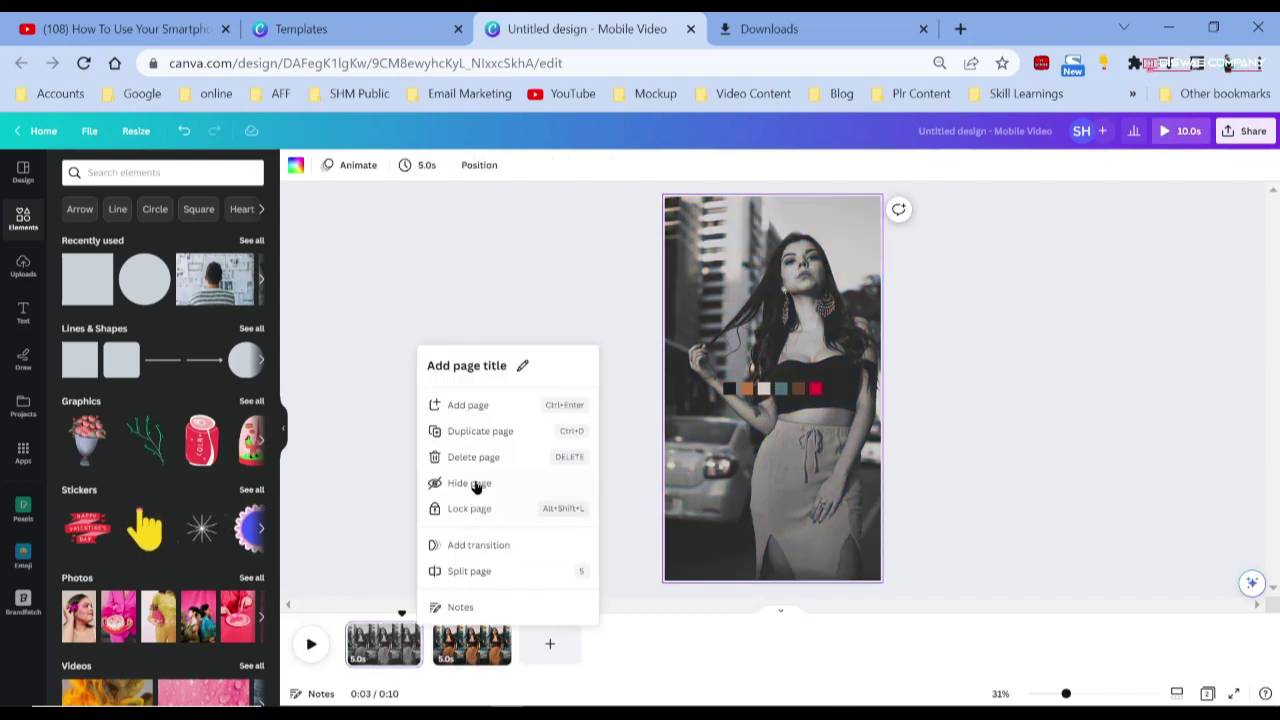
pyautogui.click(478, 432)
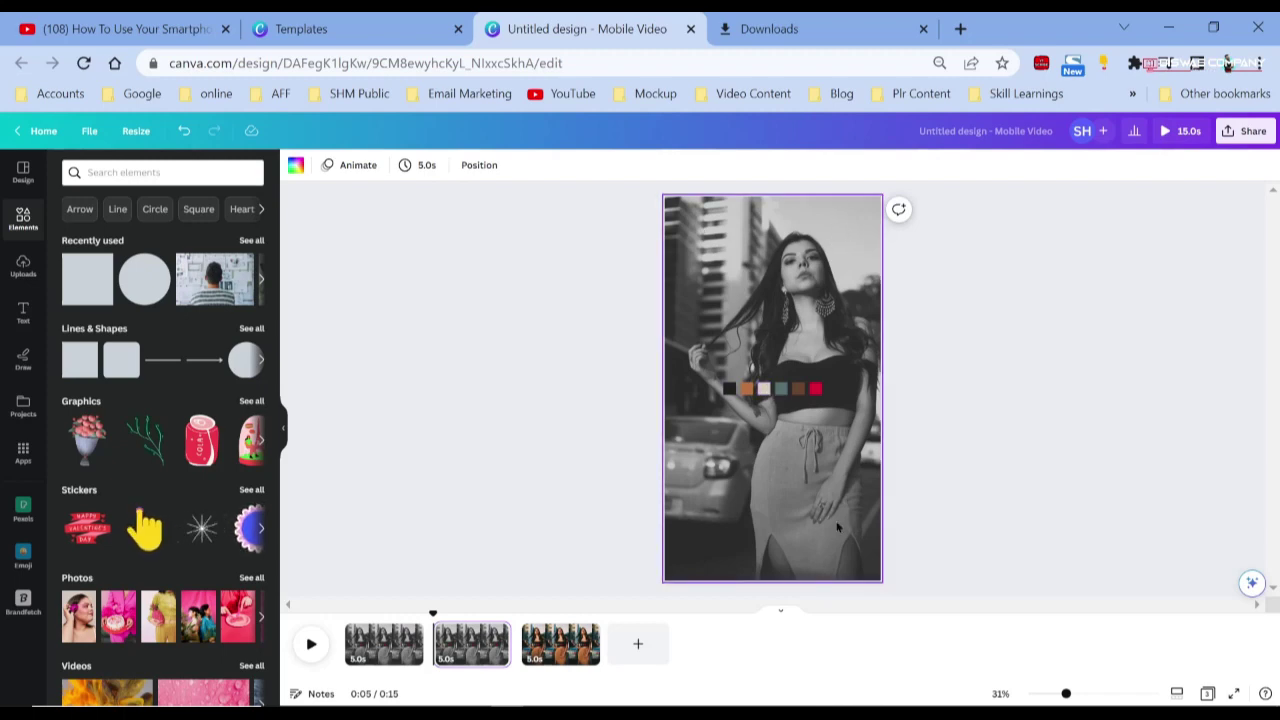
pyautogui.click(560, 643)
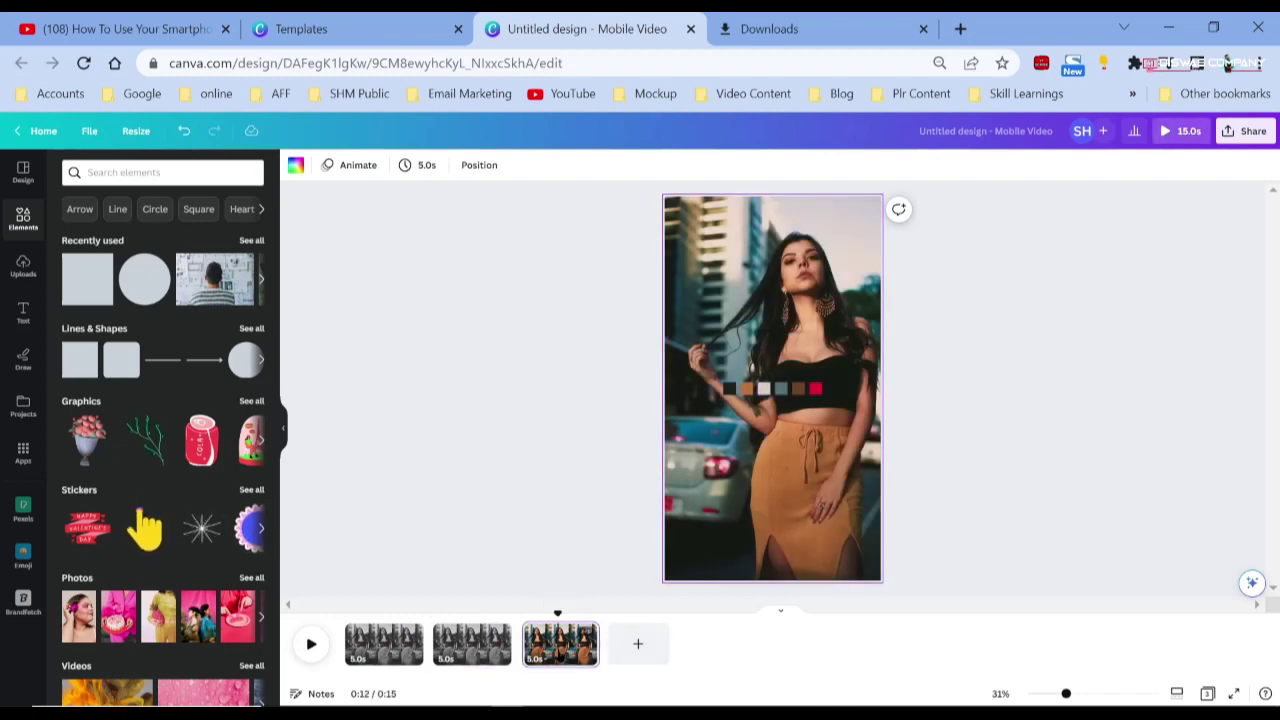
pyautogui.click(746, 395)
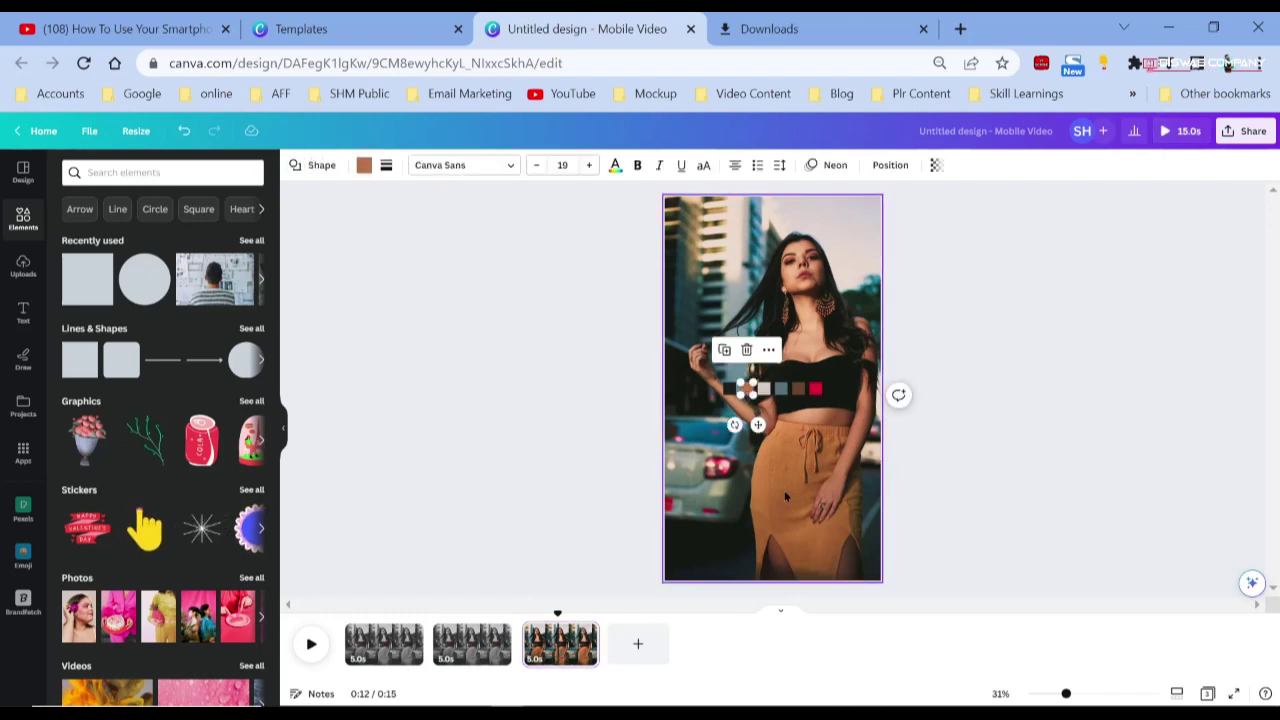
# Draw a custom motion path moving page 2's orange swatch down onto the skirt.
pyautogui.click(472, 646)
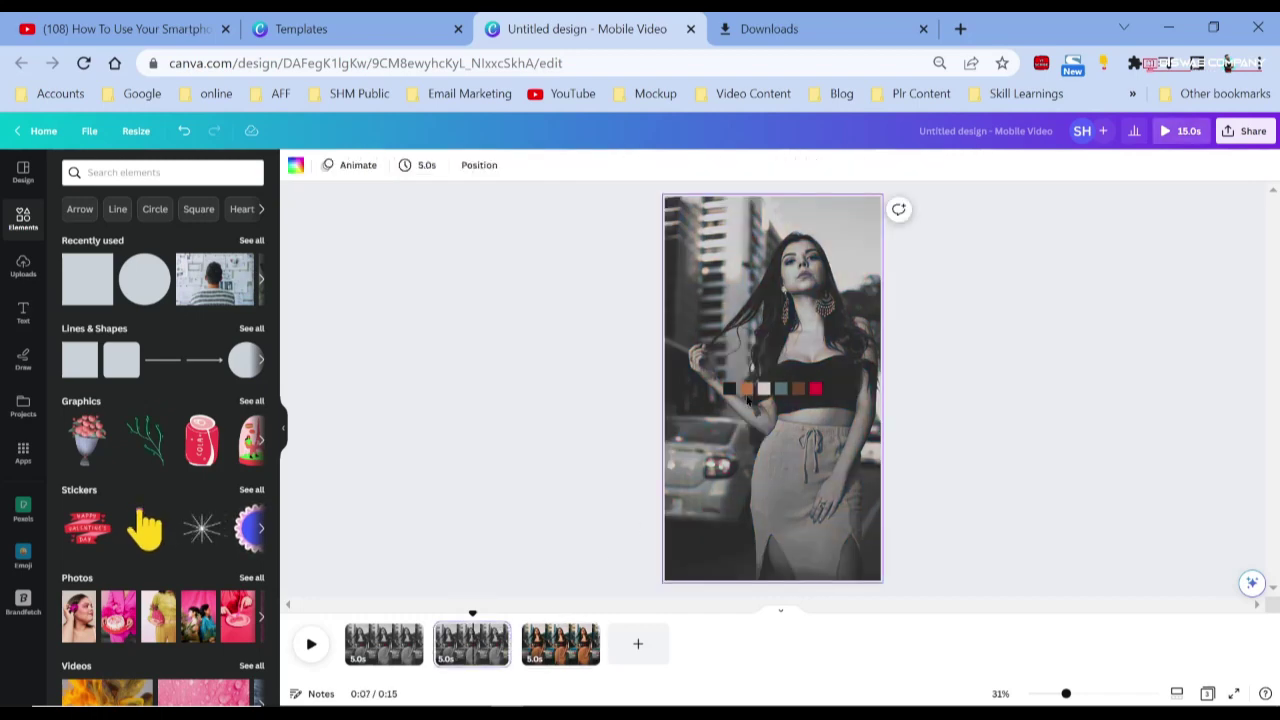
pyautogui.click(748, 391)
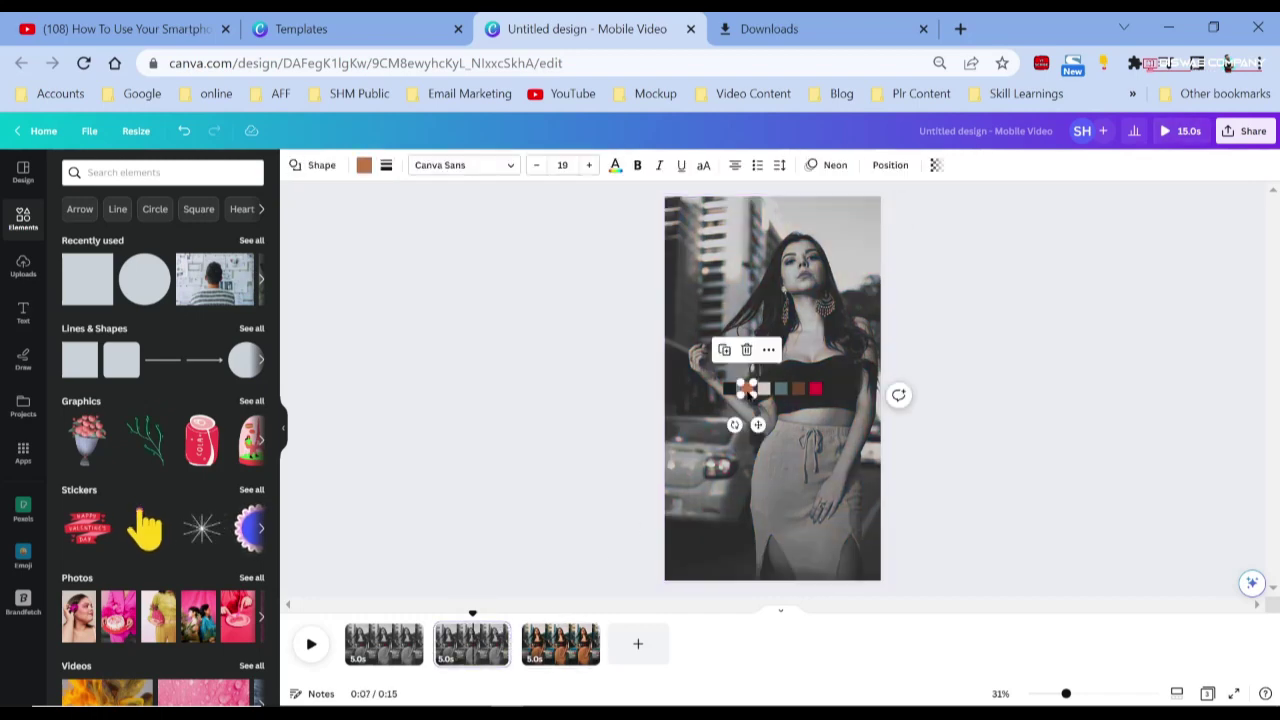
pyautogui.click(818, 168)
pyautogui.scroll(2, 175, 352)
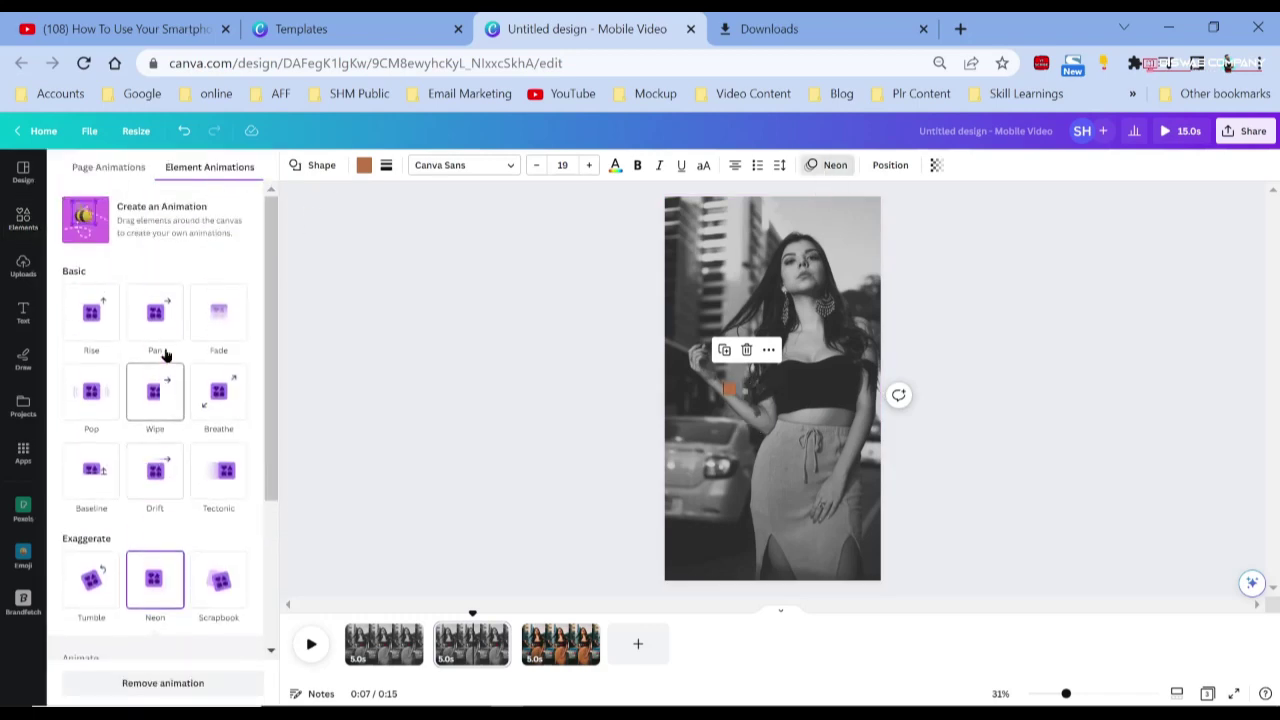
pyautogui.click(175, 222)
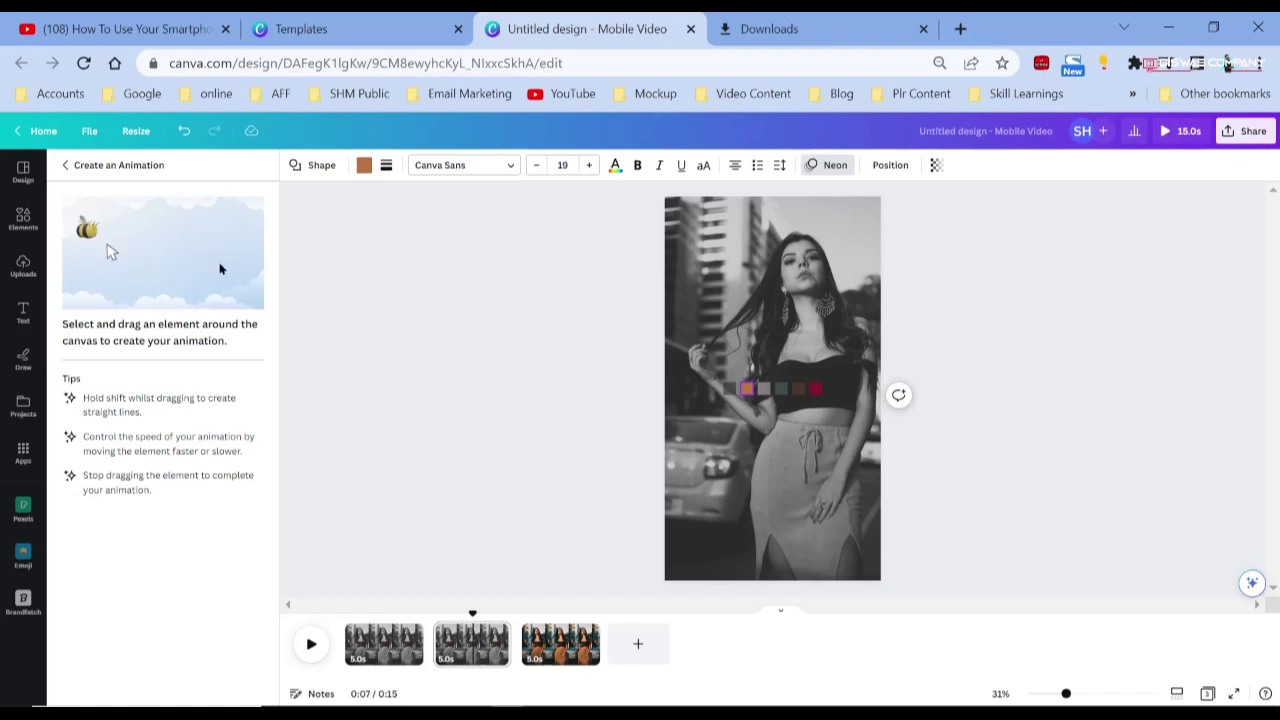
pyautogui.moveTo(745, 400); pyautogui.dragTo(783, 488)
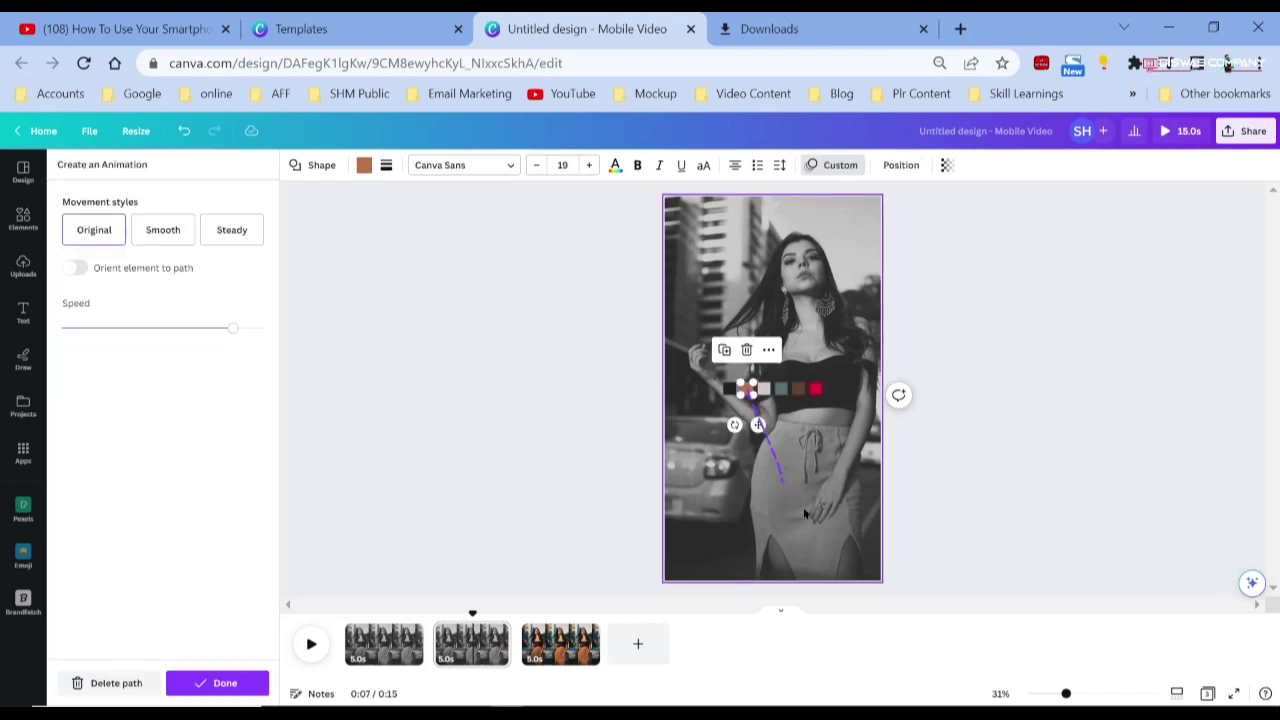
# Make the orange swatch's path smooth and slower, without rotation, and finish it.
pyautogui.moveTo(229, 330); pyautogui.dragTo(97, 328)
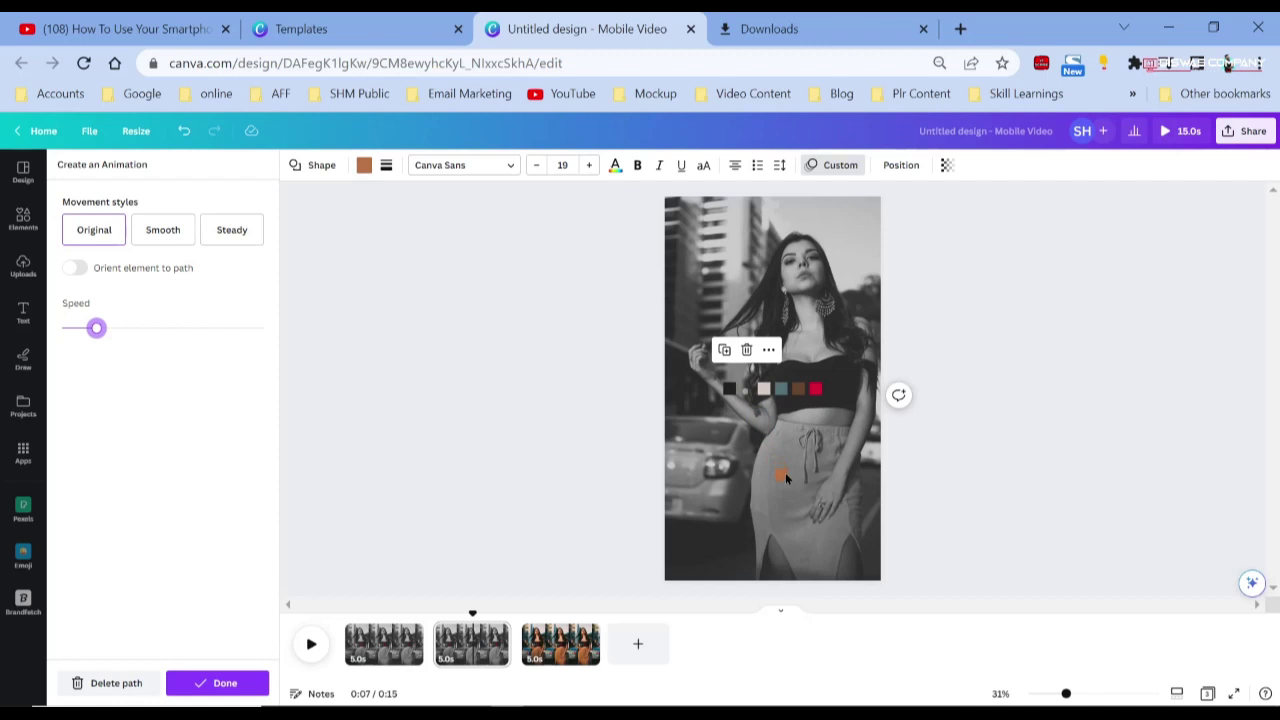
pyautogui.click(167, 230)
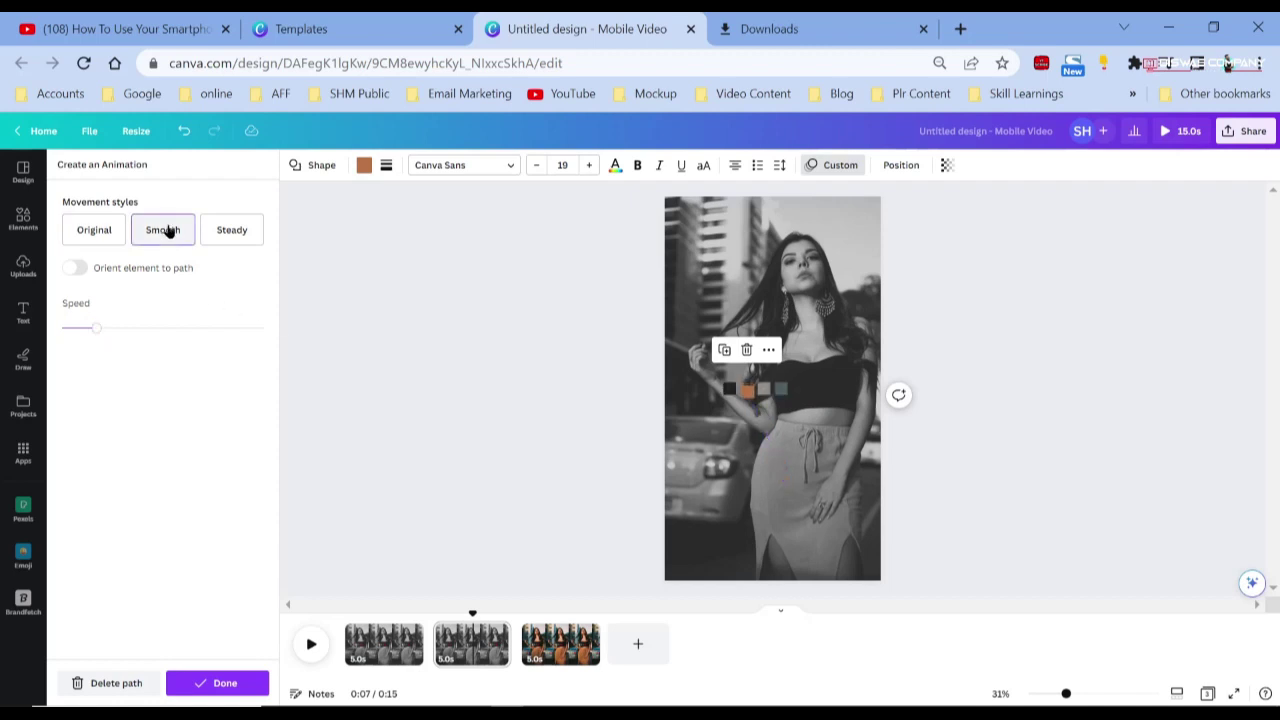
pyautogui.click(72, 270)
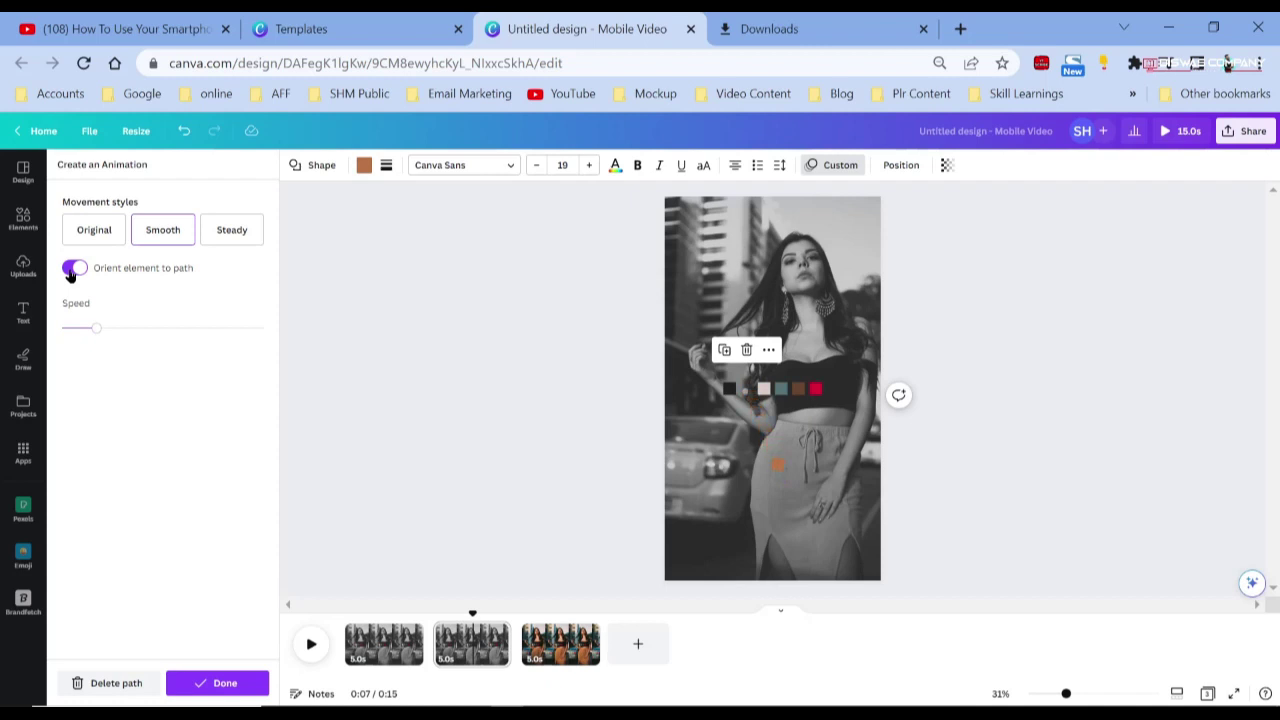
pyautogui.click(79, 270)
pyautogui.moveTo(95, 328); pyautogui.dragTo(103, 336)
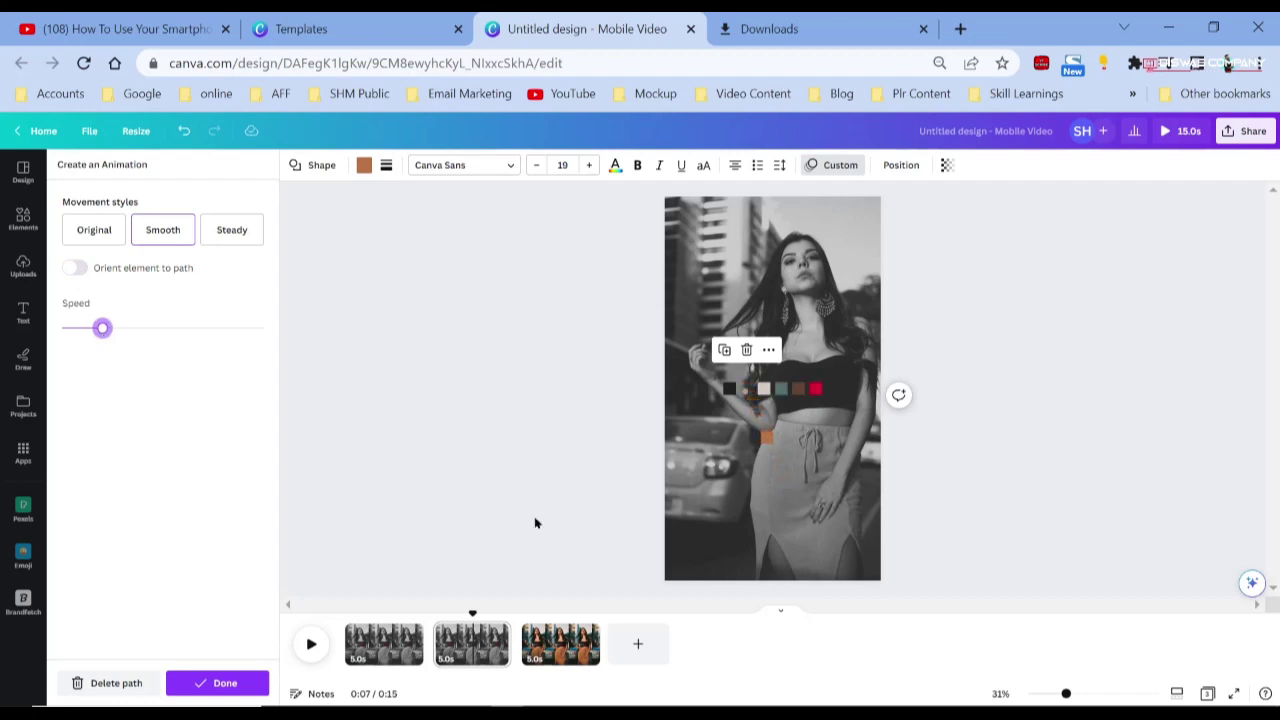
pyautogui.click(210, 684)
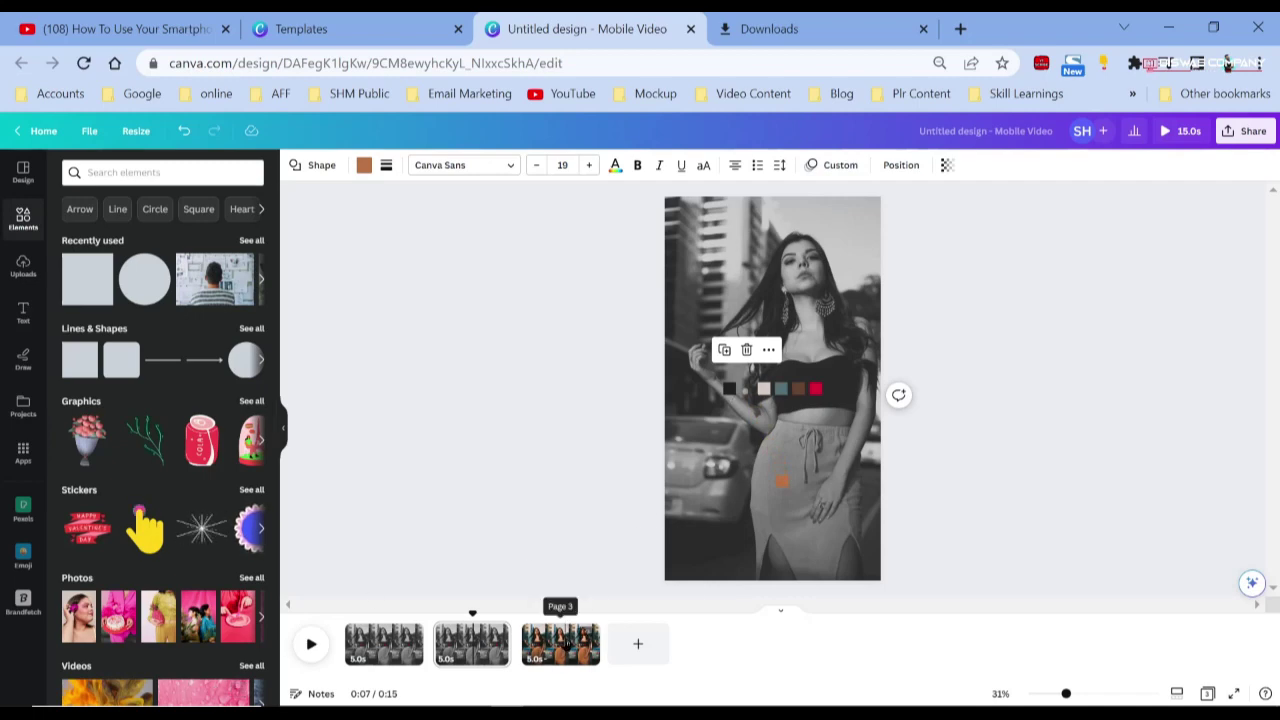
pyautogui.click(562, 645)
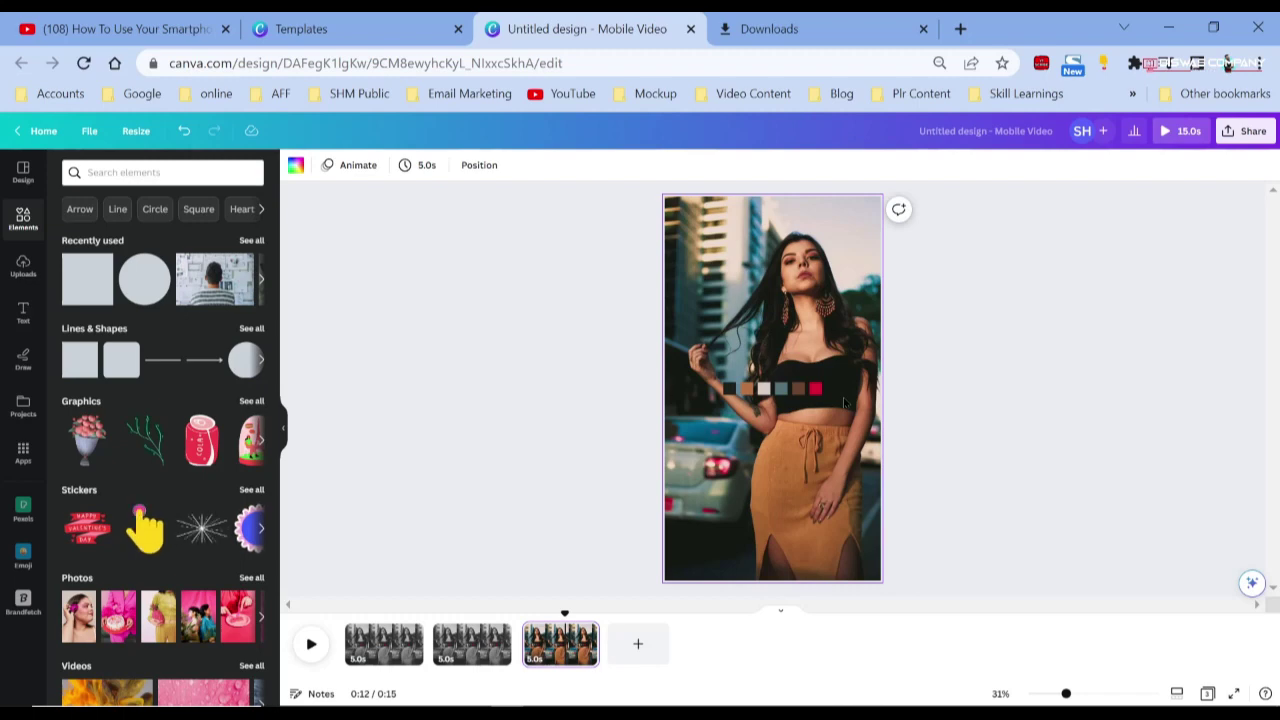
# Give page 2's black swatch a smooth, slower custom path running up across the photo.
pyautogui.click(472, 655)
pyautogui.click(730, 395)
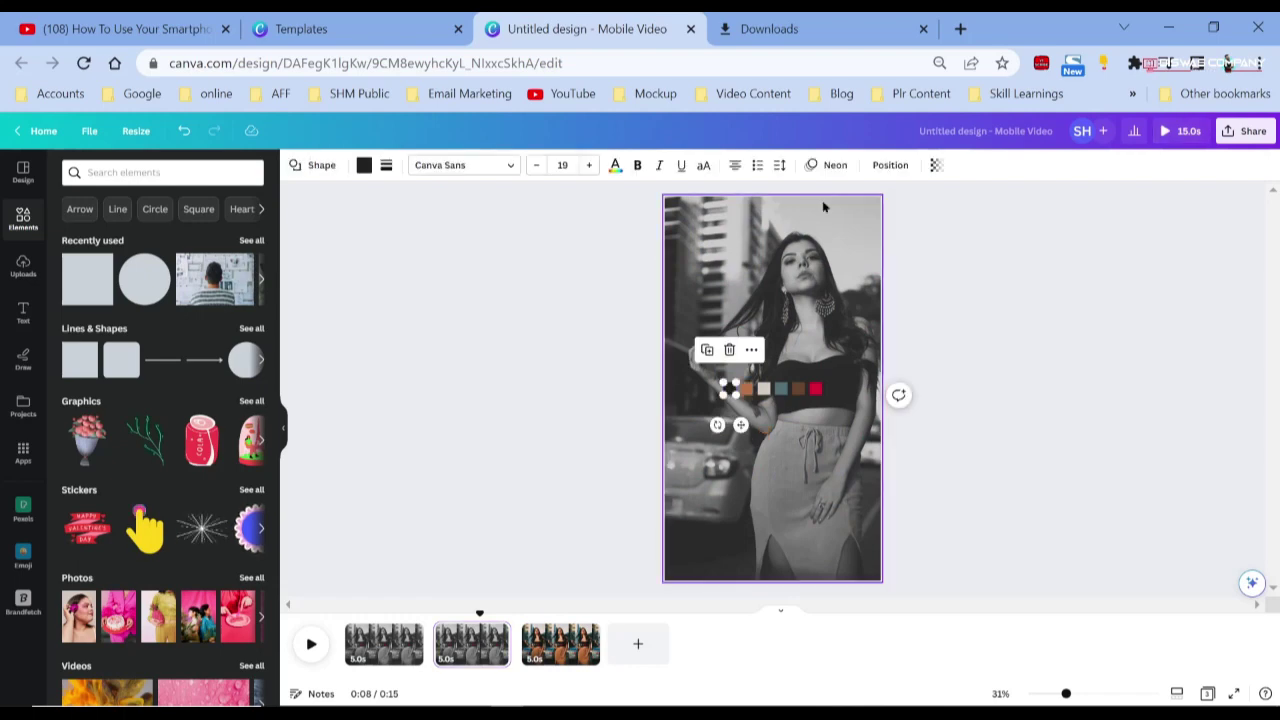
pyautogui.click(832, 165)
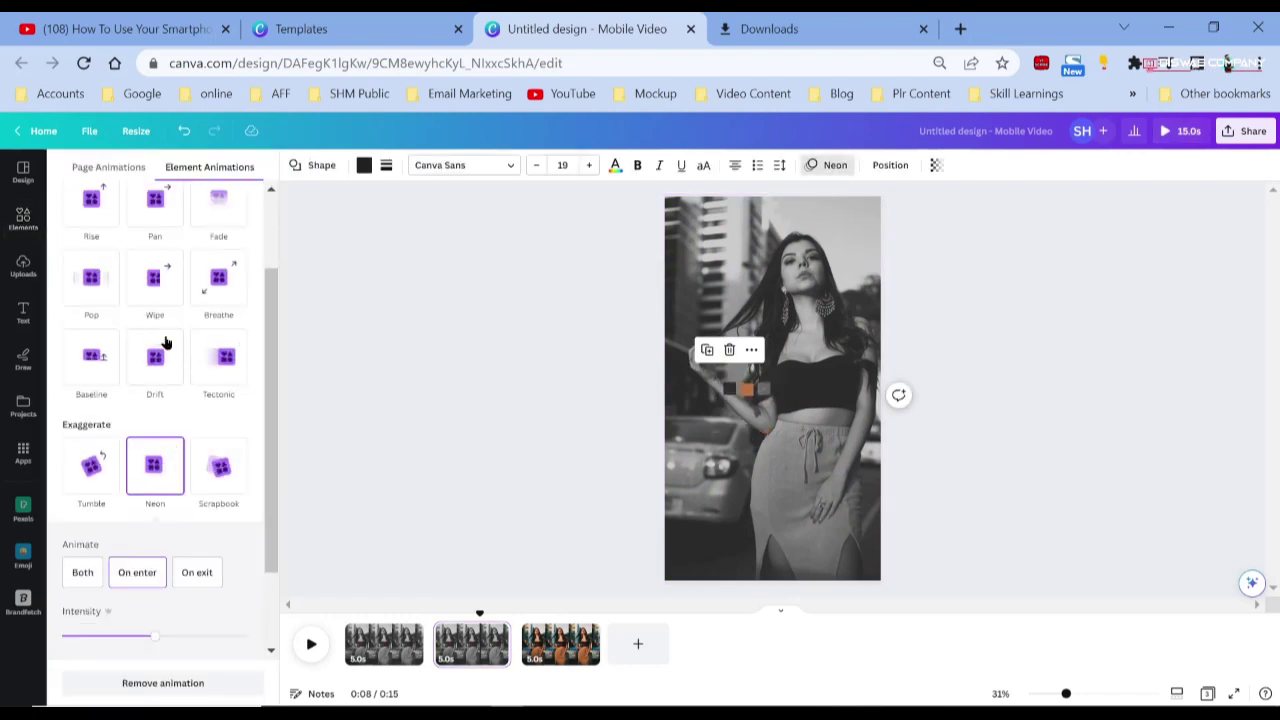
pyautogui.scroll(2, 163, 330)
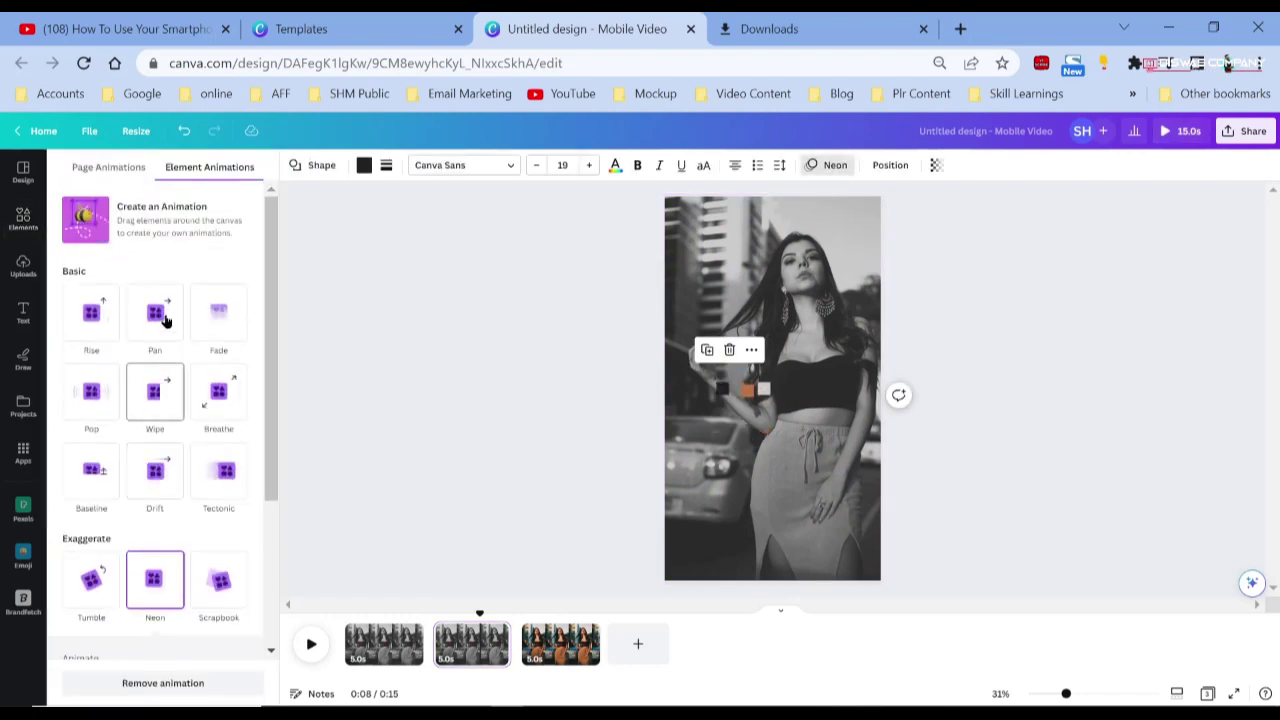
pyautogui.click(153, 212)
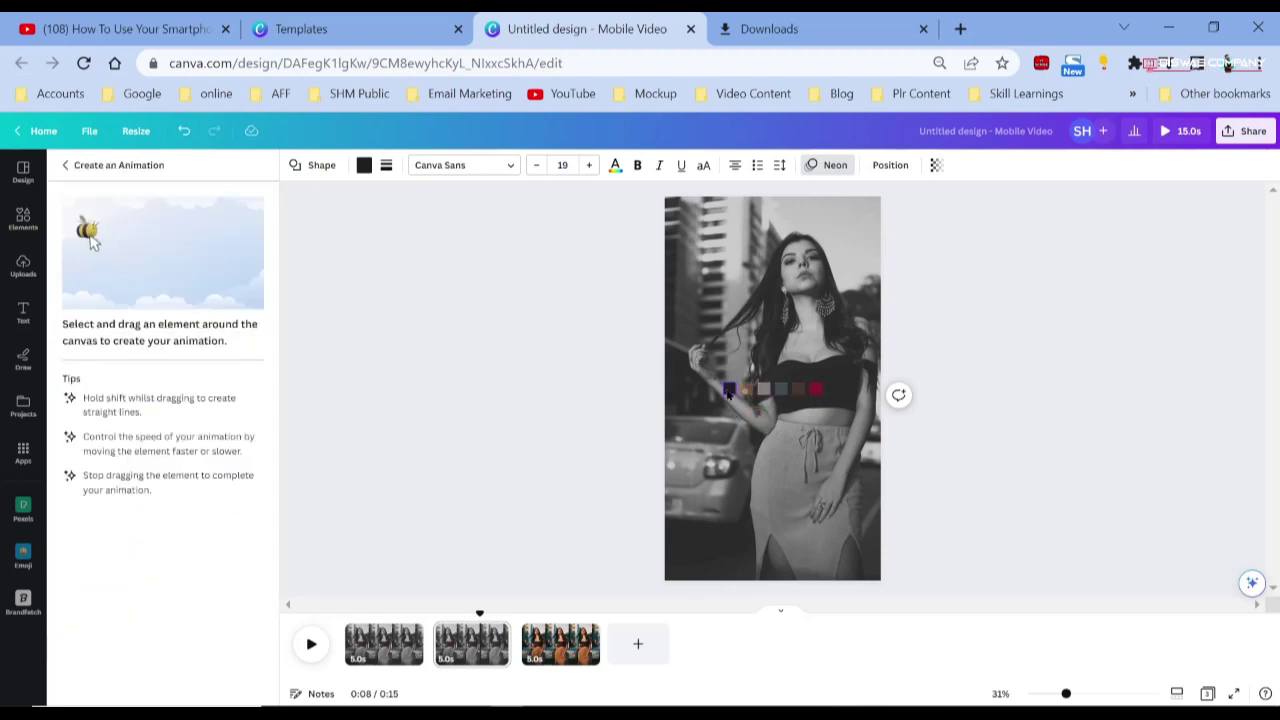
pyautogui.moveTo(728, 392)
pyautogui.mouseDown()
pyautogui.moveTo(701, 364)
pyautogui.moveTo(684, 282)
pyautogui.moveTo(706, 234)
pyautogui.moveTo(732, 236)
pyautogui.moveTo(766, 282)
pyautogui.mouseUp()
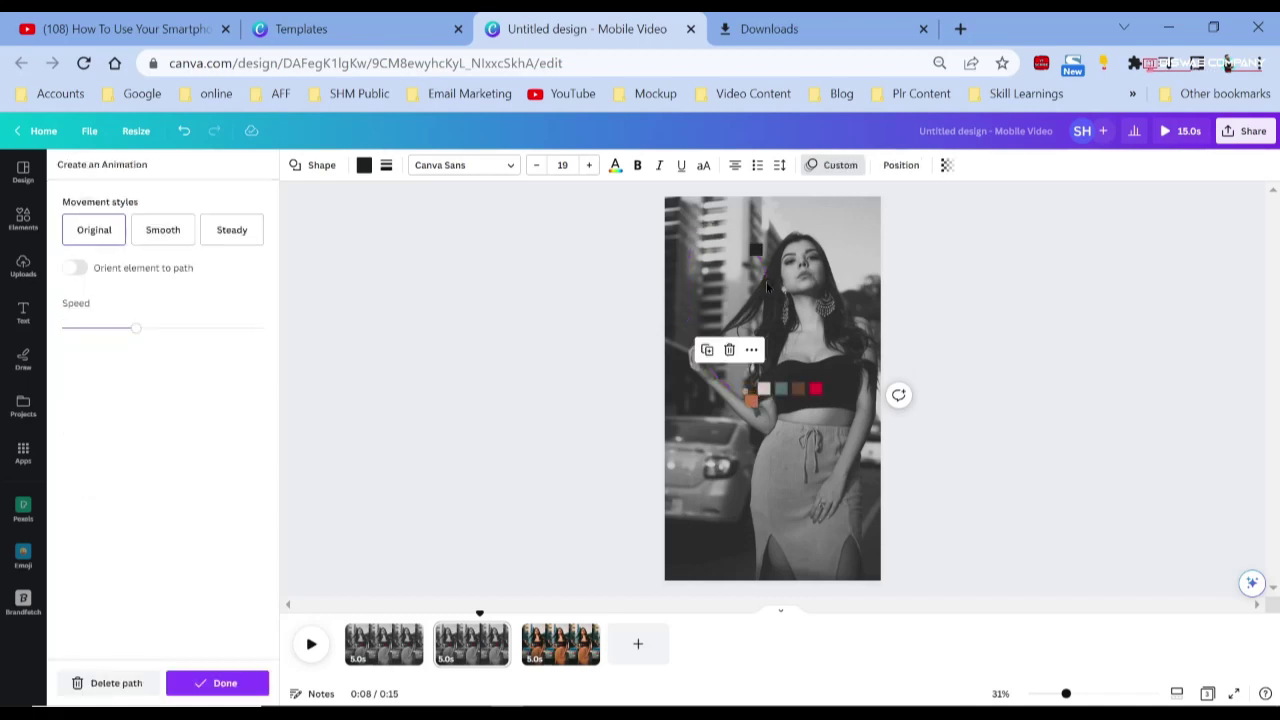
pyautogui.click(165, 232)
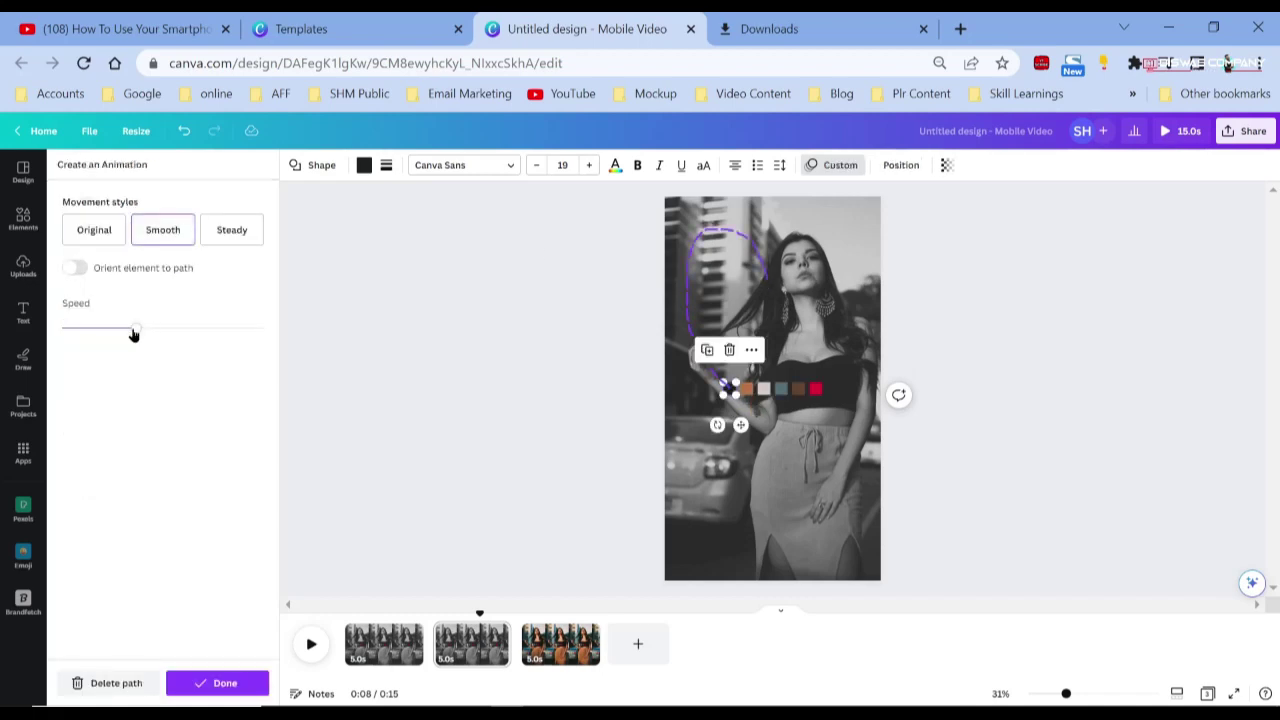
pyautogui.moveTo(134, 330); pyautogui.dragTo(108, 336)
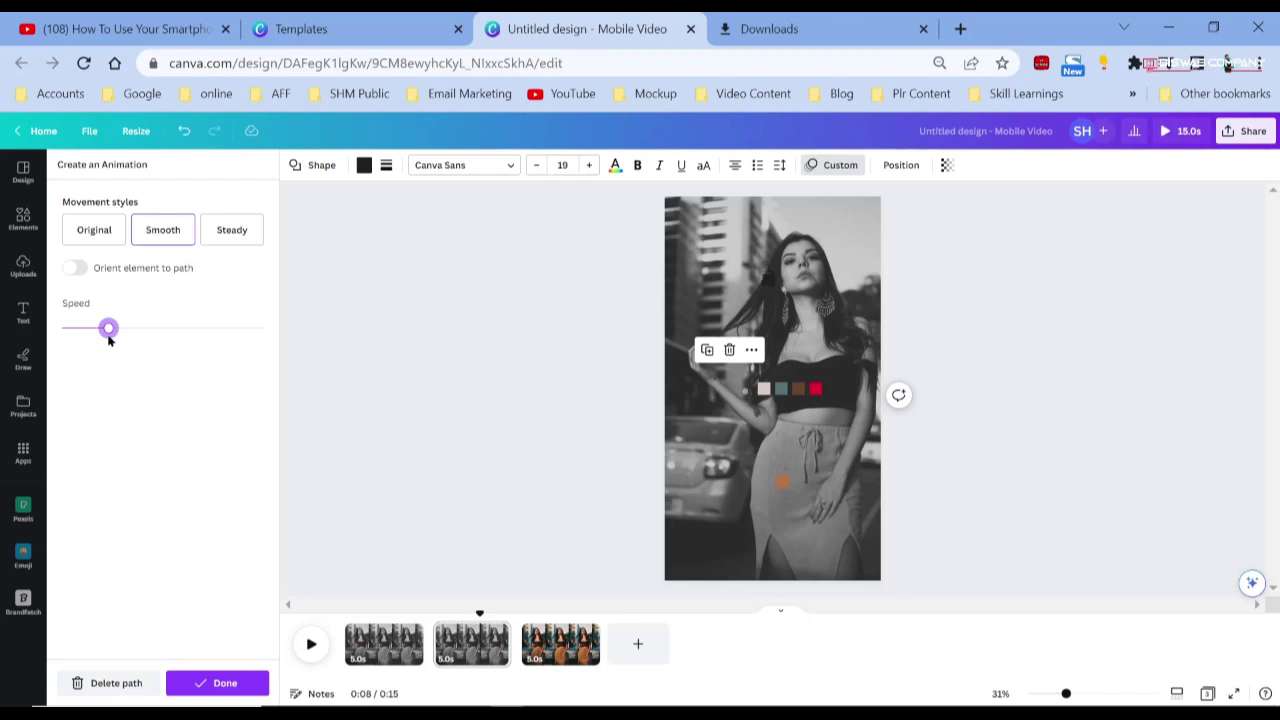
pyautogui.click(218, 683)
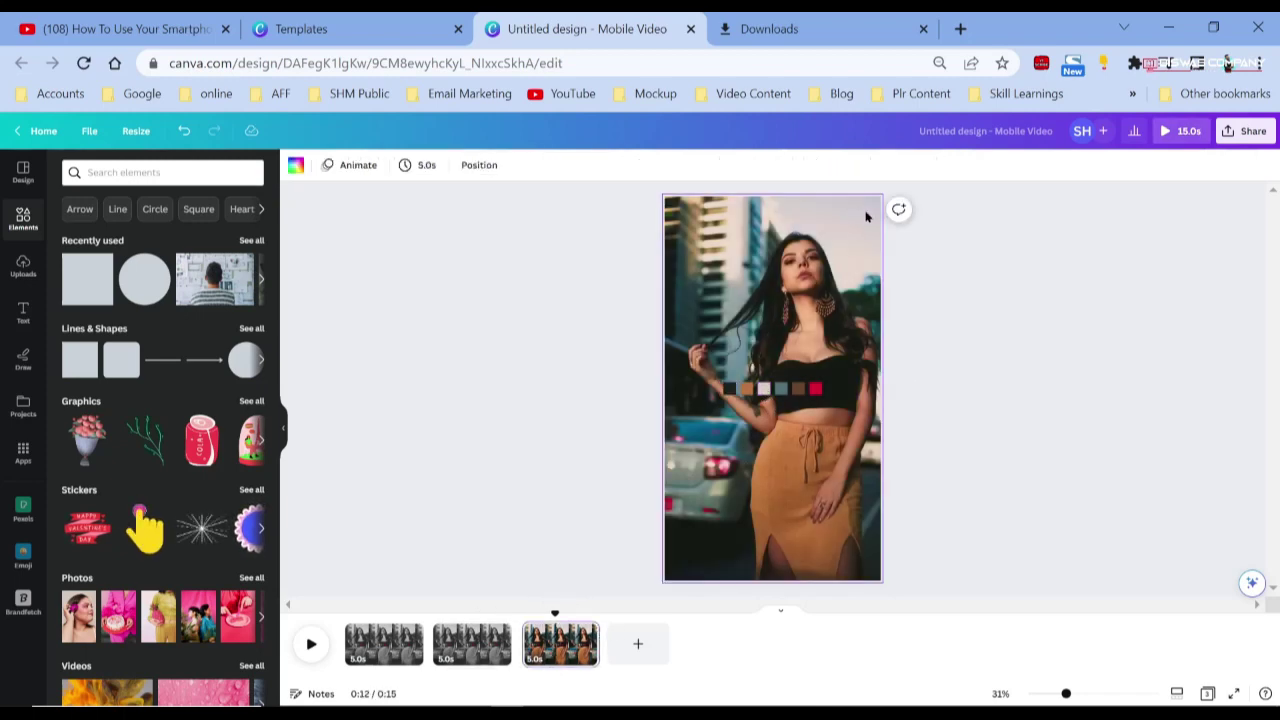
pyautogui.click(460, 650)
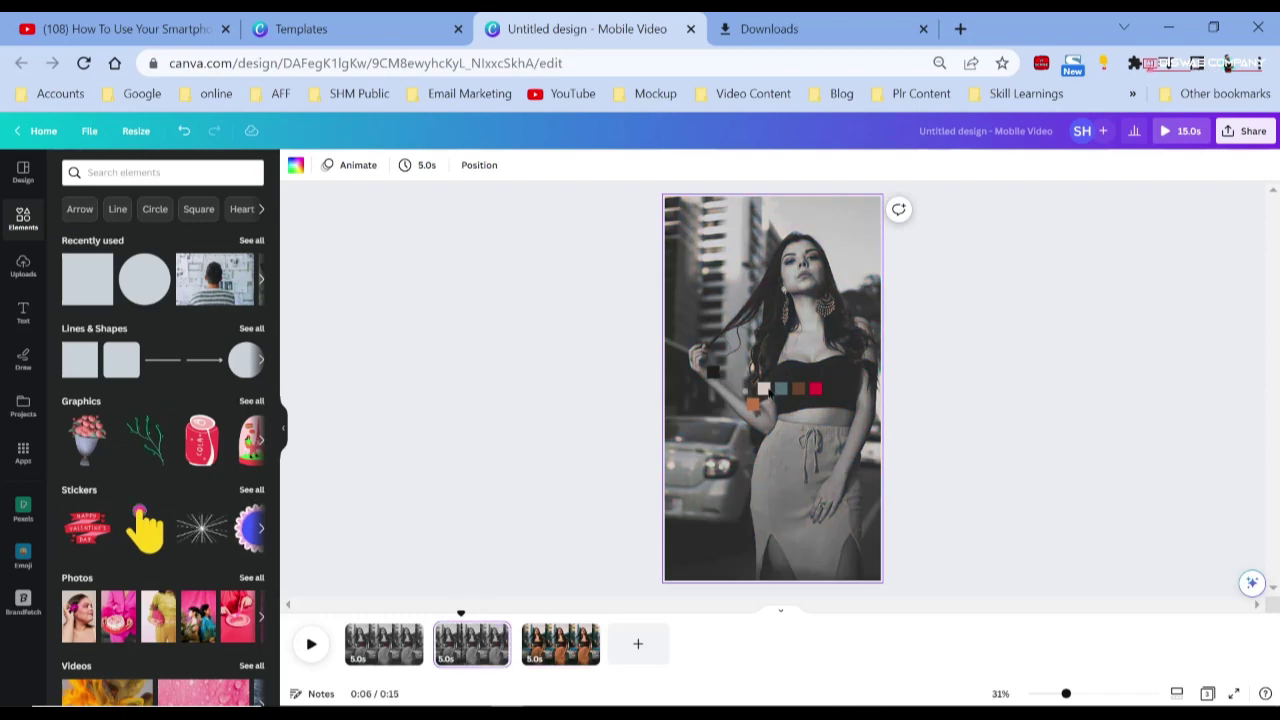
# Animate the light grey swatch along a smooth, slower custom path to the top-right corner.
pyautogui.click(765, 388)
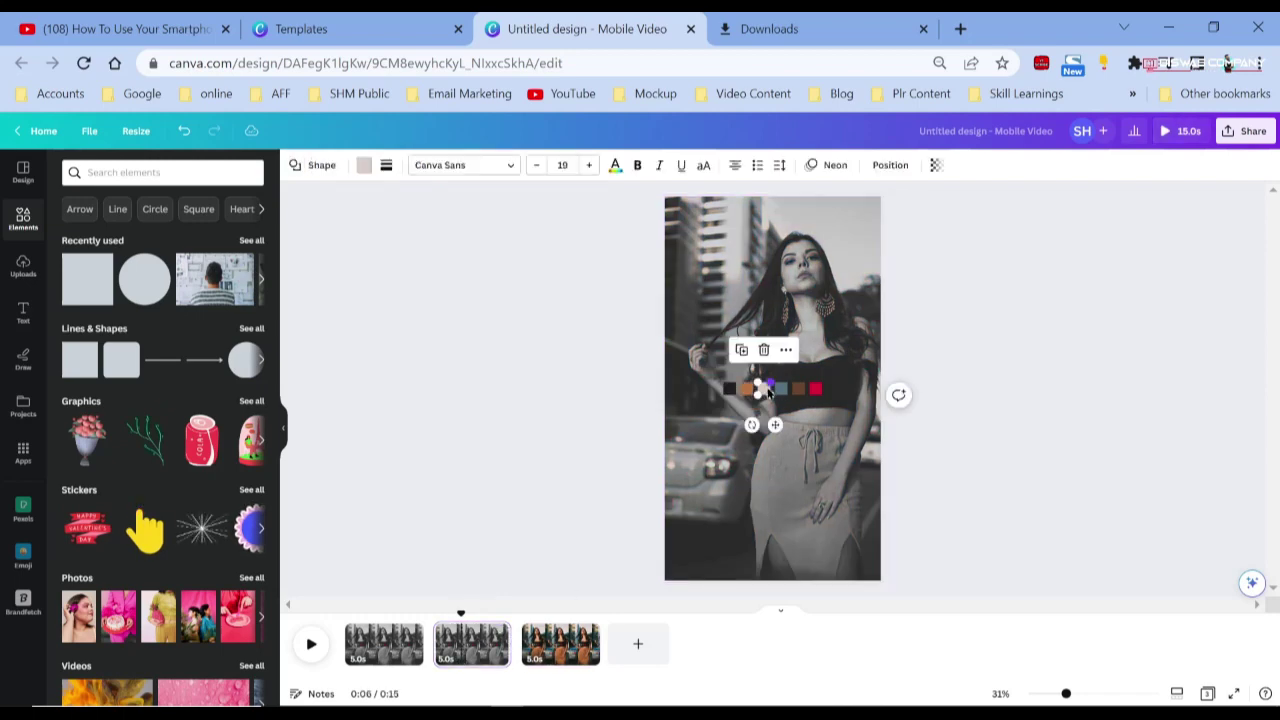
pyautogui.click(832, 165)
pyautogui.scroll(5, 195, 393)
pyautogui.click(137, 240)
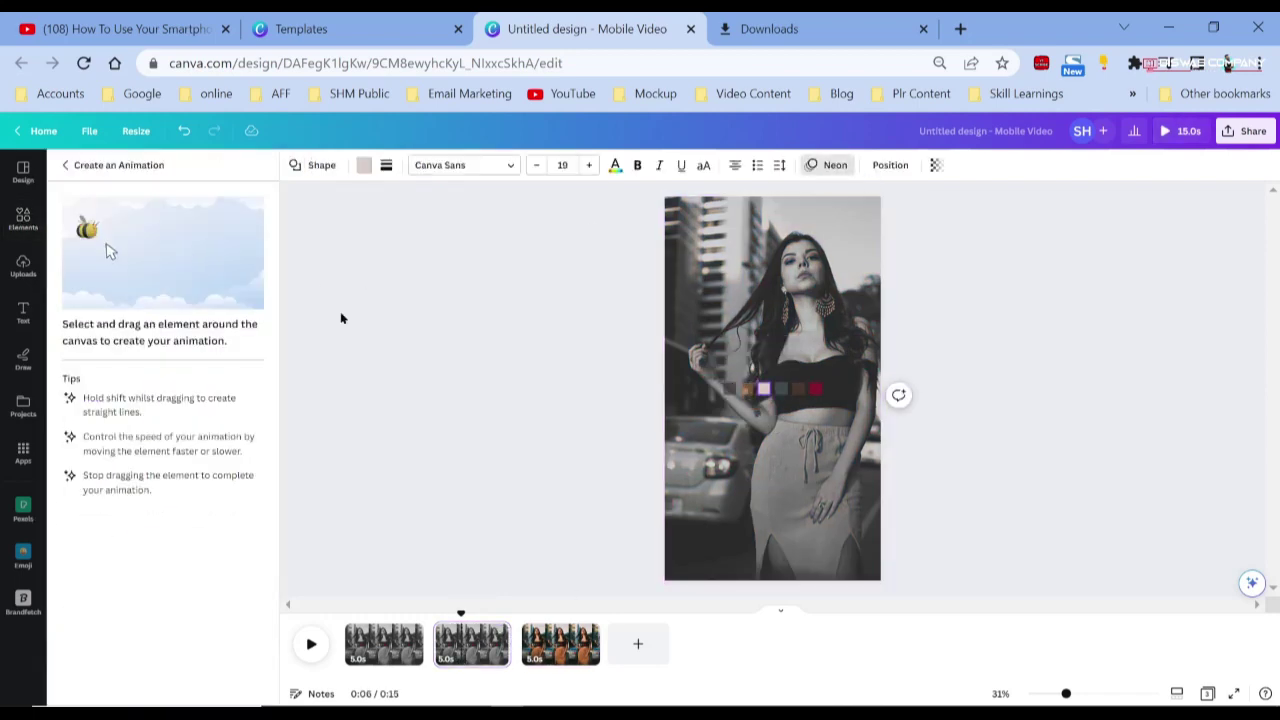
pyautogui.moveTo(765, 392); pyautogui.dragTo(865, 216)
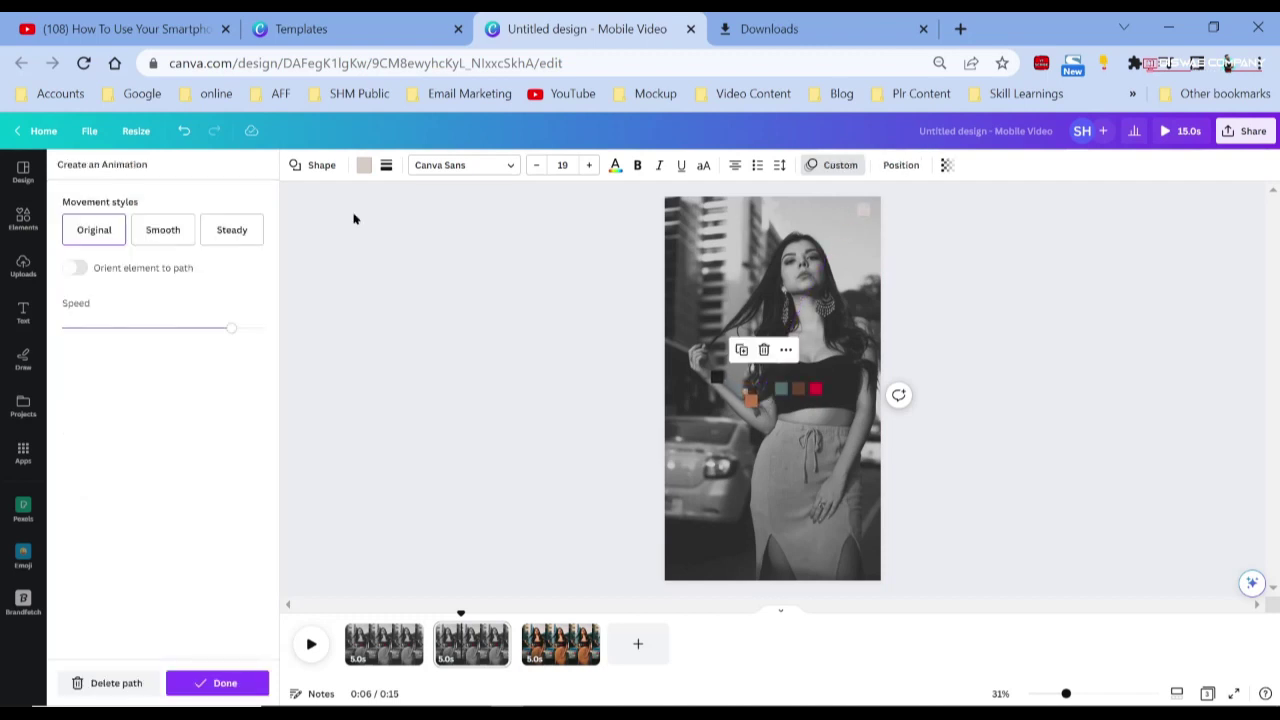
pyautogui.click(160, 238)
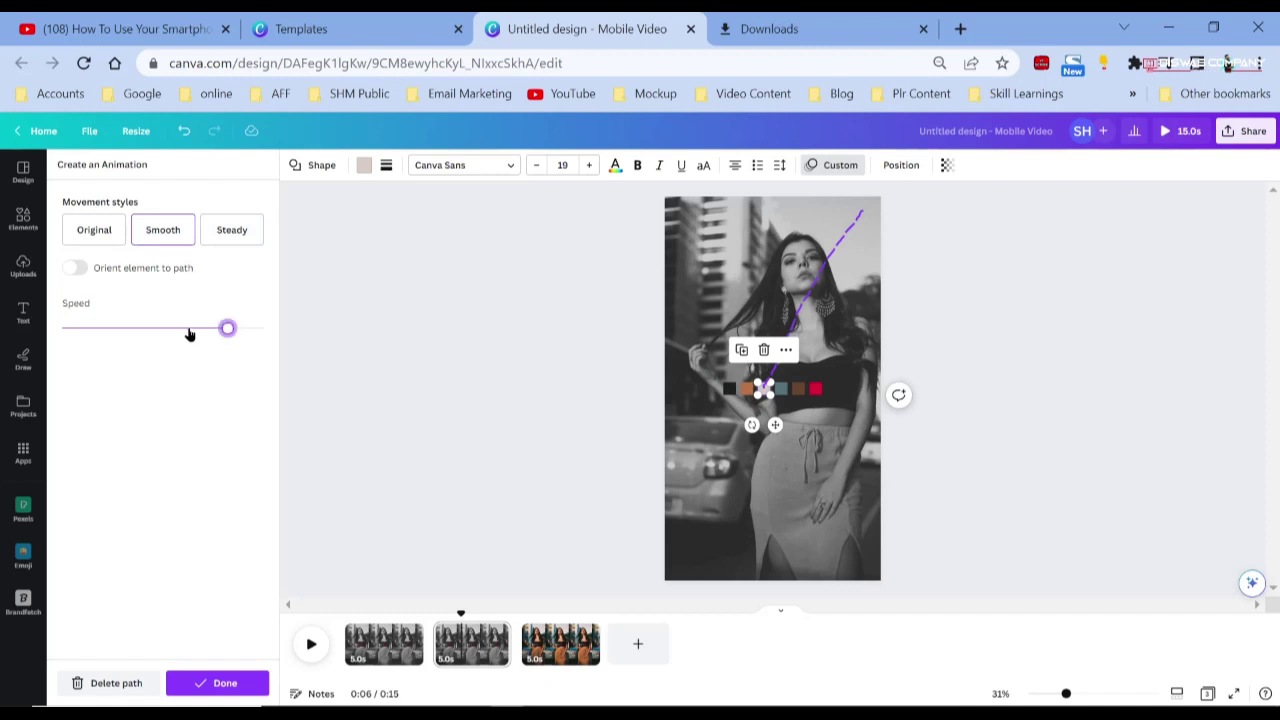
pyautogui.moveTo(190, 334); pyautogui.dragTo(118, 336)
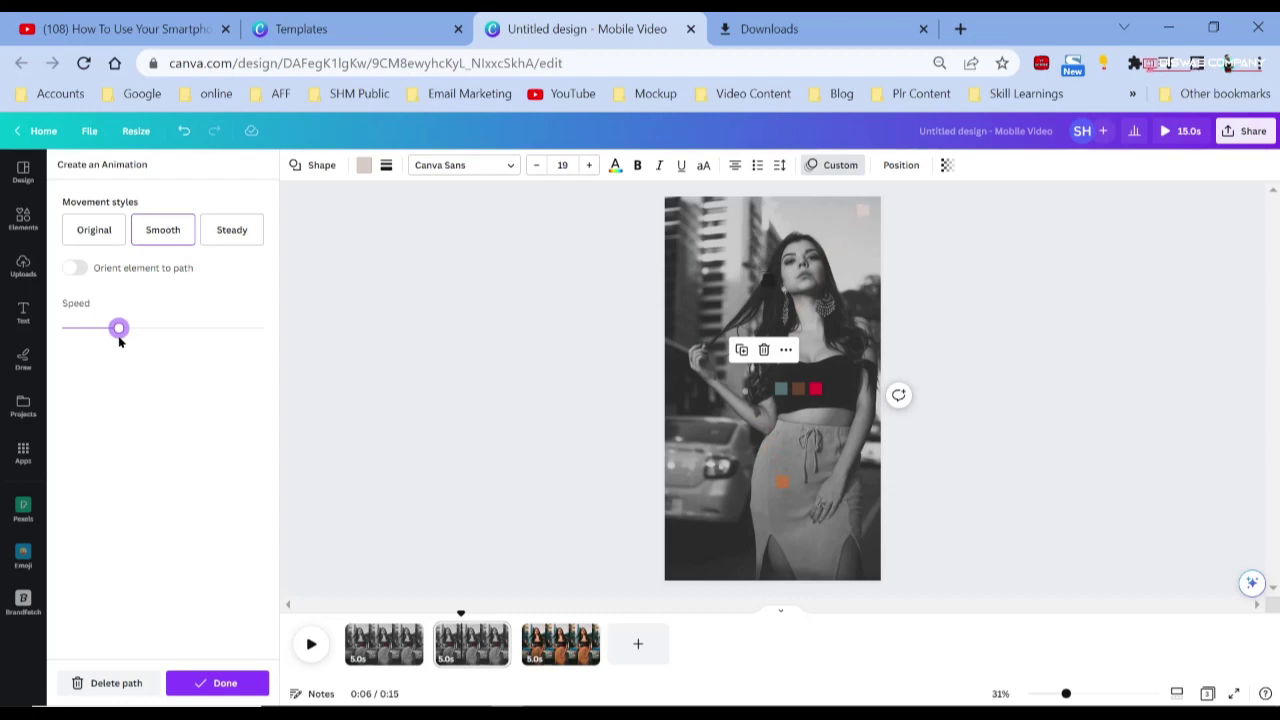
pyautogui.click(217, 683)
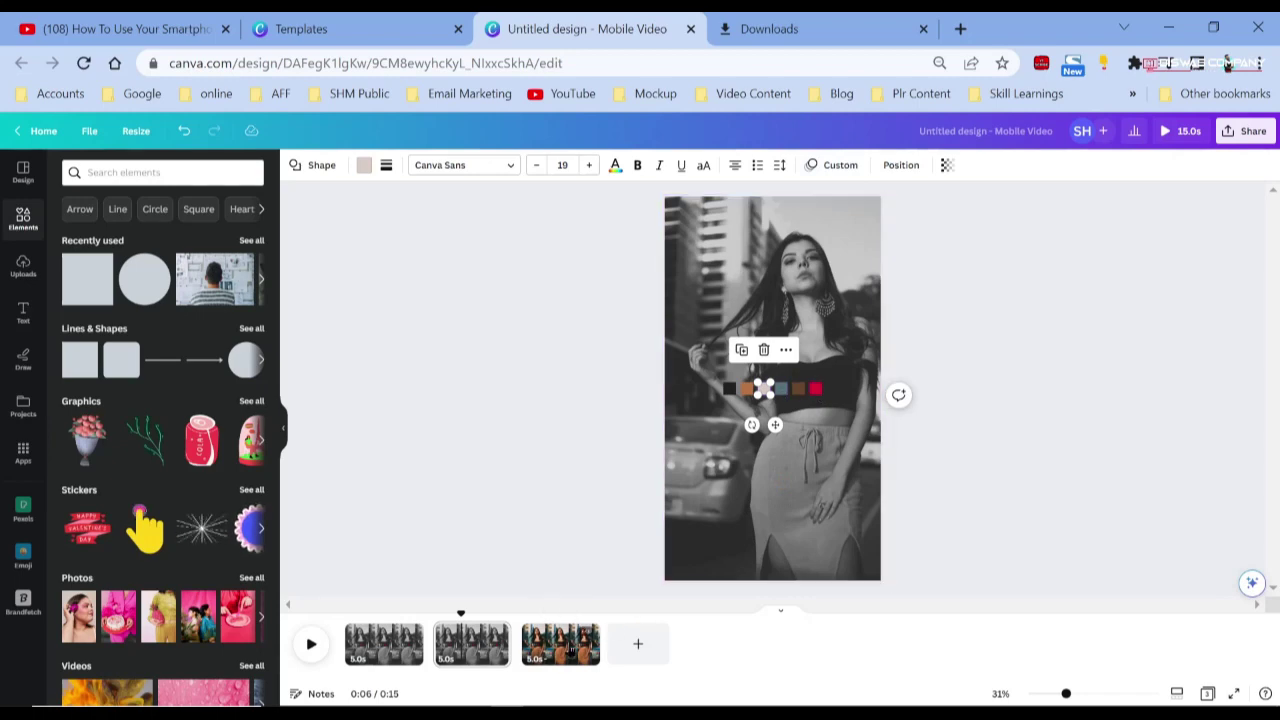
# Preview the full-colour third page, then return to page 2's teal swatch.
pyautogui.click(568, 648)
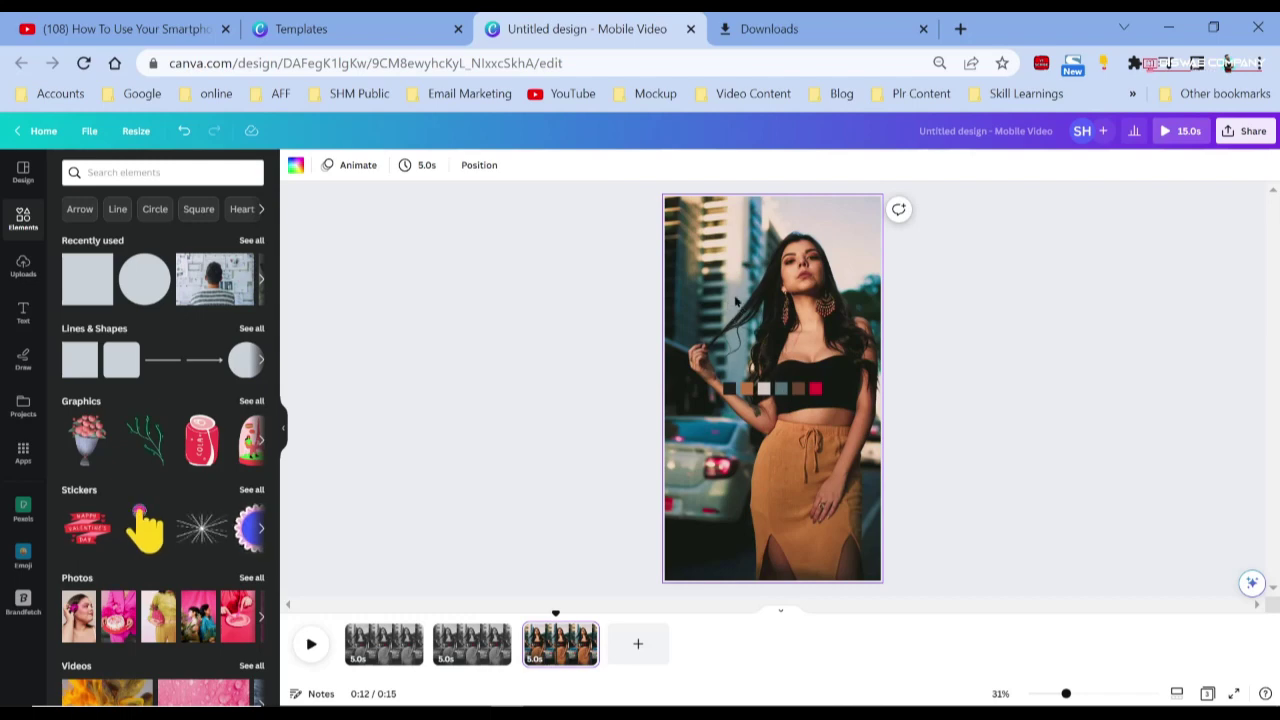
pyautogui.click(479, 645)
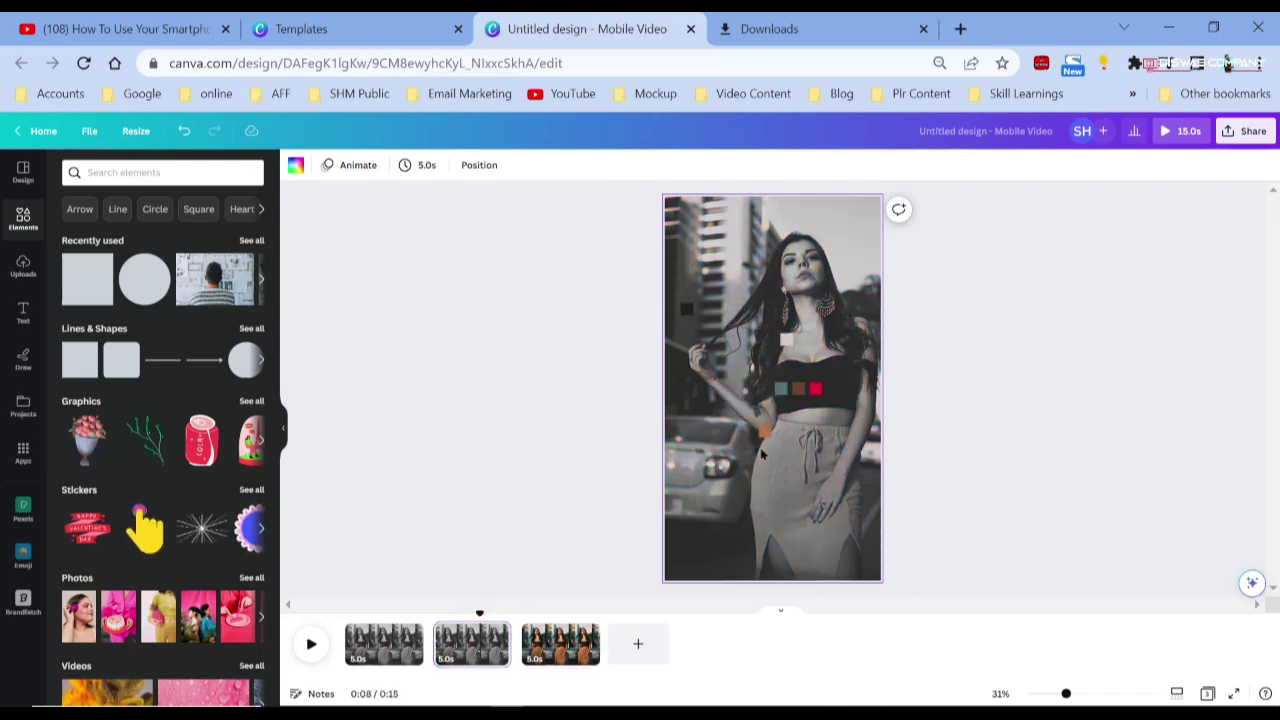
pyautogui.click(780, 390)
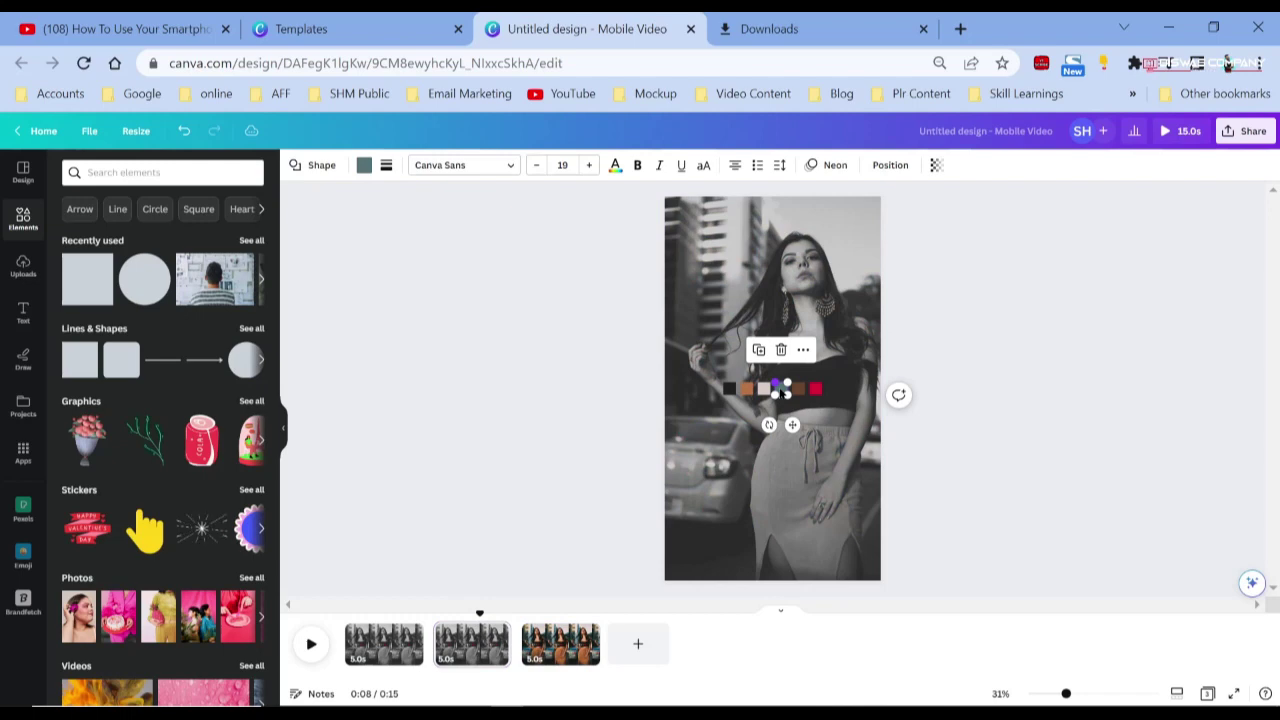
# Send page 2's teal swatch on a custom path up and left at nearly minimum speed.
pyautogui.click(834, 164)
pyautogui.scroll(5, 166, 463)
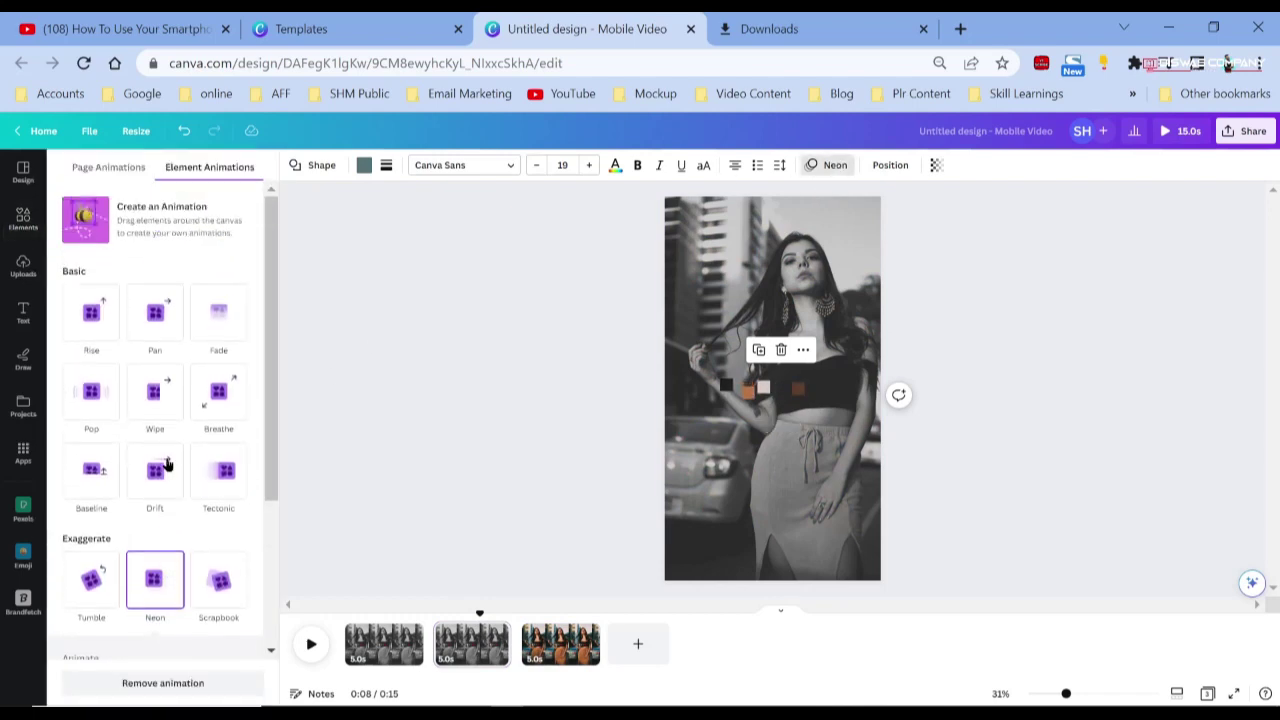
pyautogui.click(183, 220)
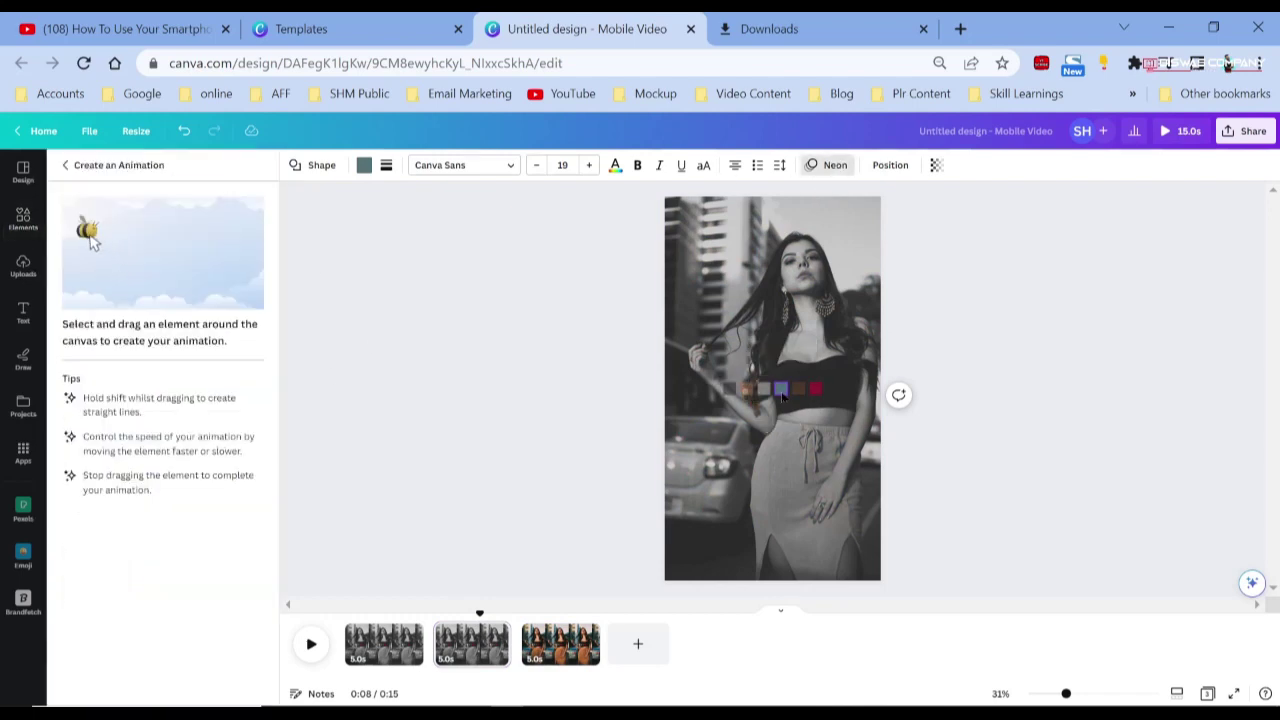
pyautogui.moveTo(783, 397); pyautogui.dragTo(744, 366)
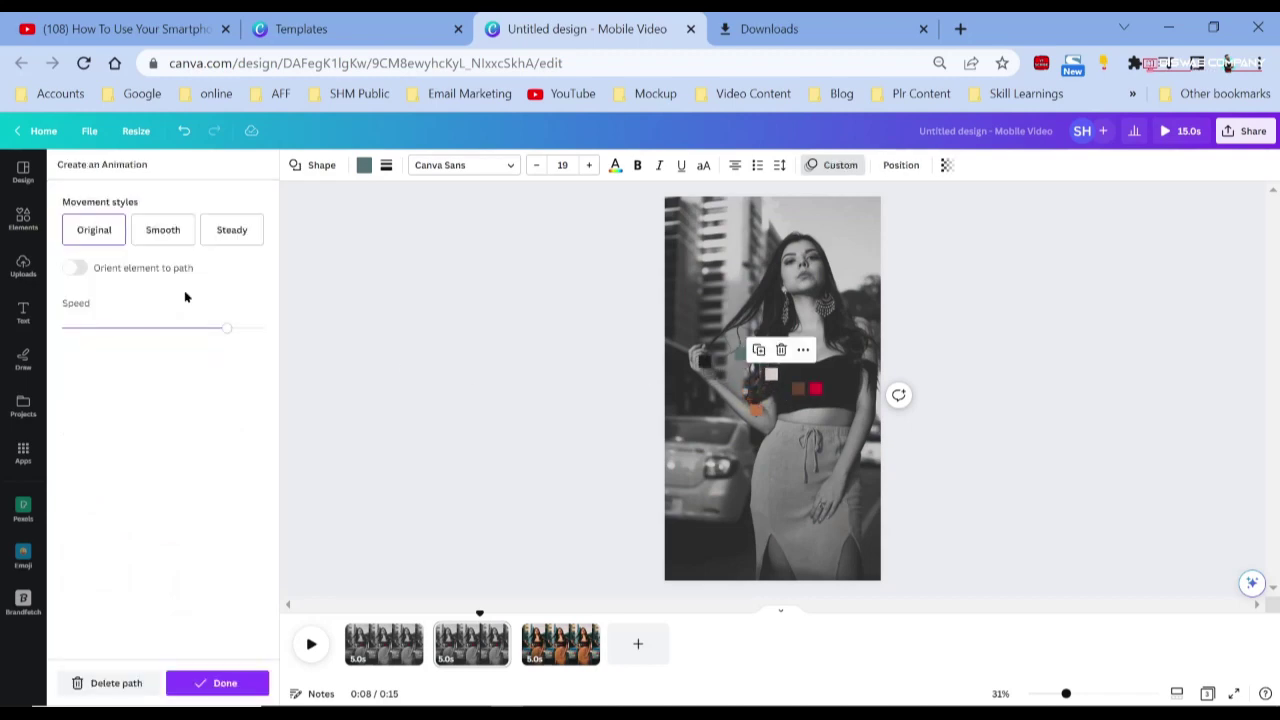
pyautogui.moveTo(226, 330); pyautogui.dragTo(82, 346)
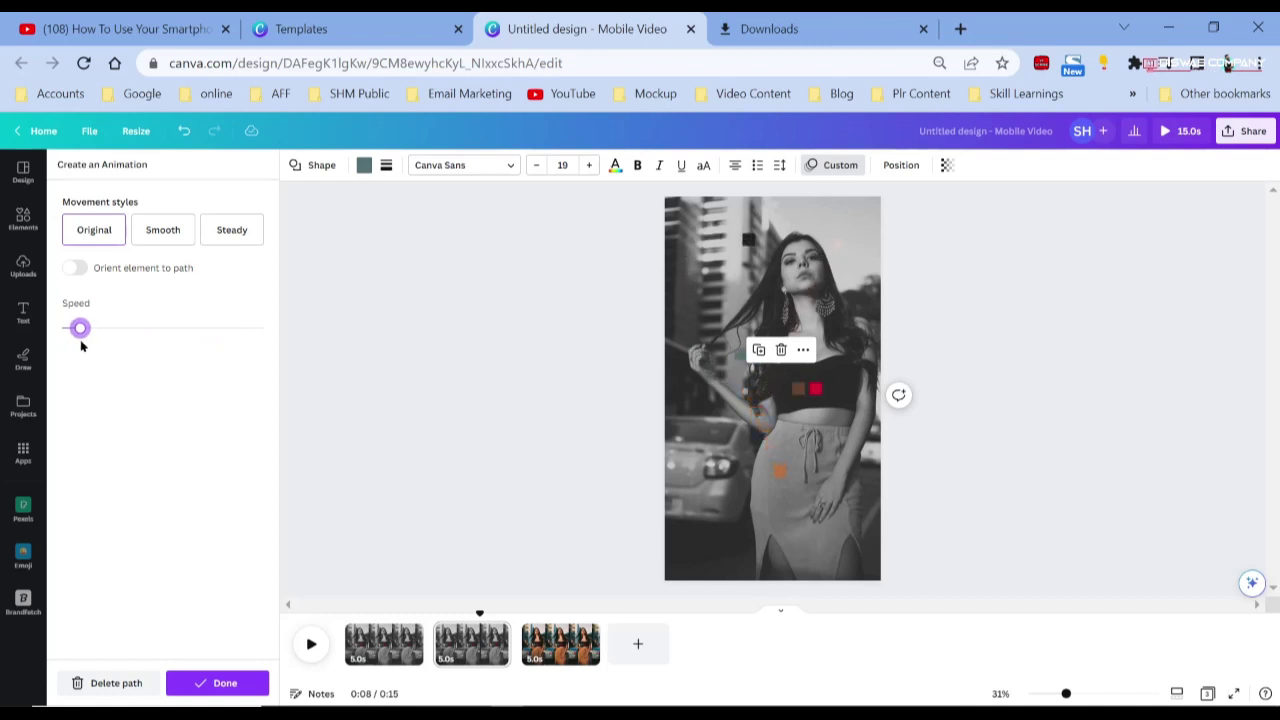
pyautogui.click(198, 685)
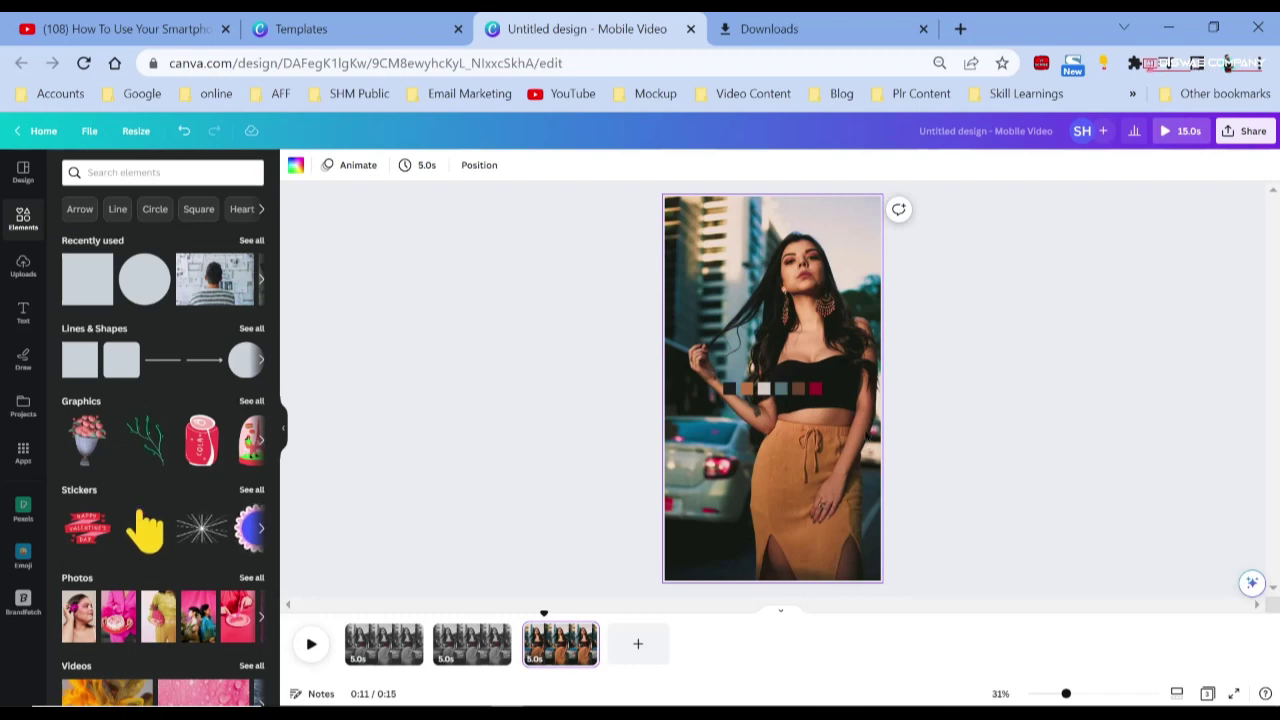
pyautogui.press('Left')
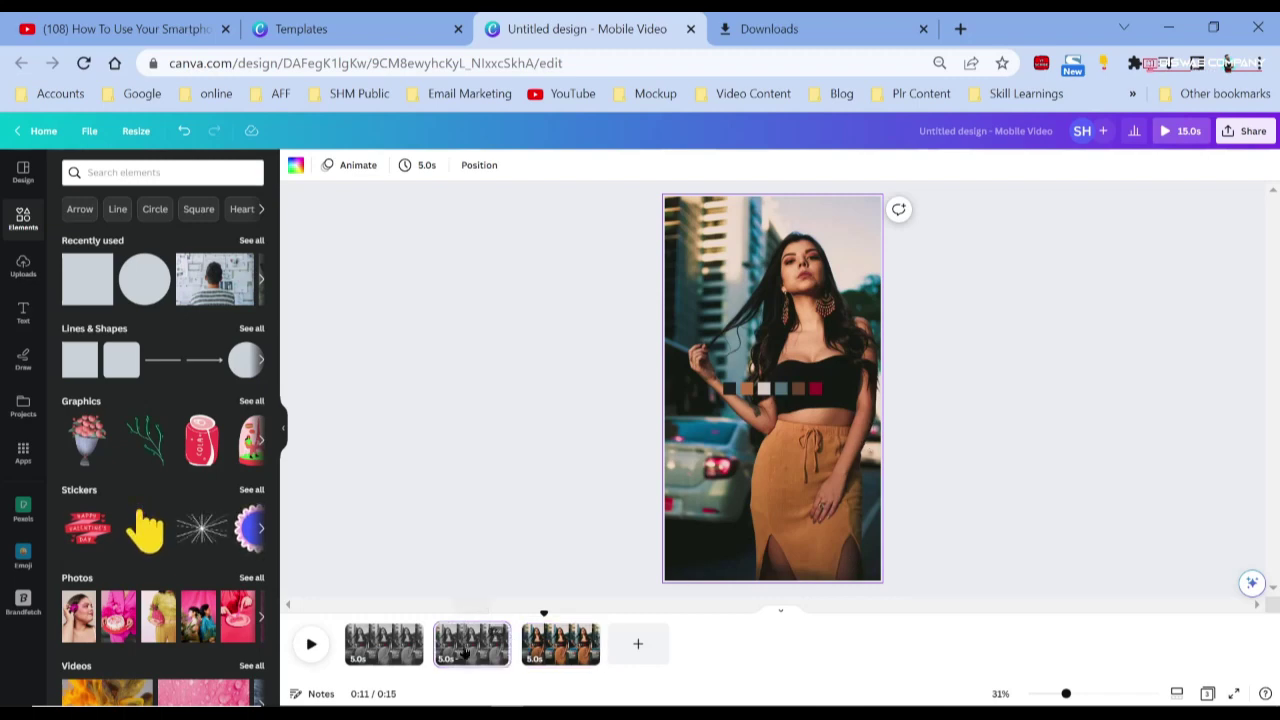
# Animate the brown swatch along a smooth, slower custom path down toward the bottom right.
pyautogui.click(802, 392)
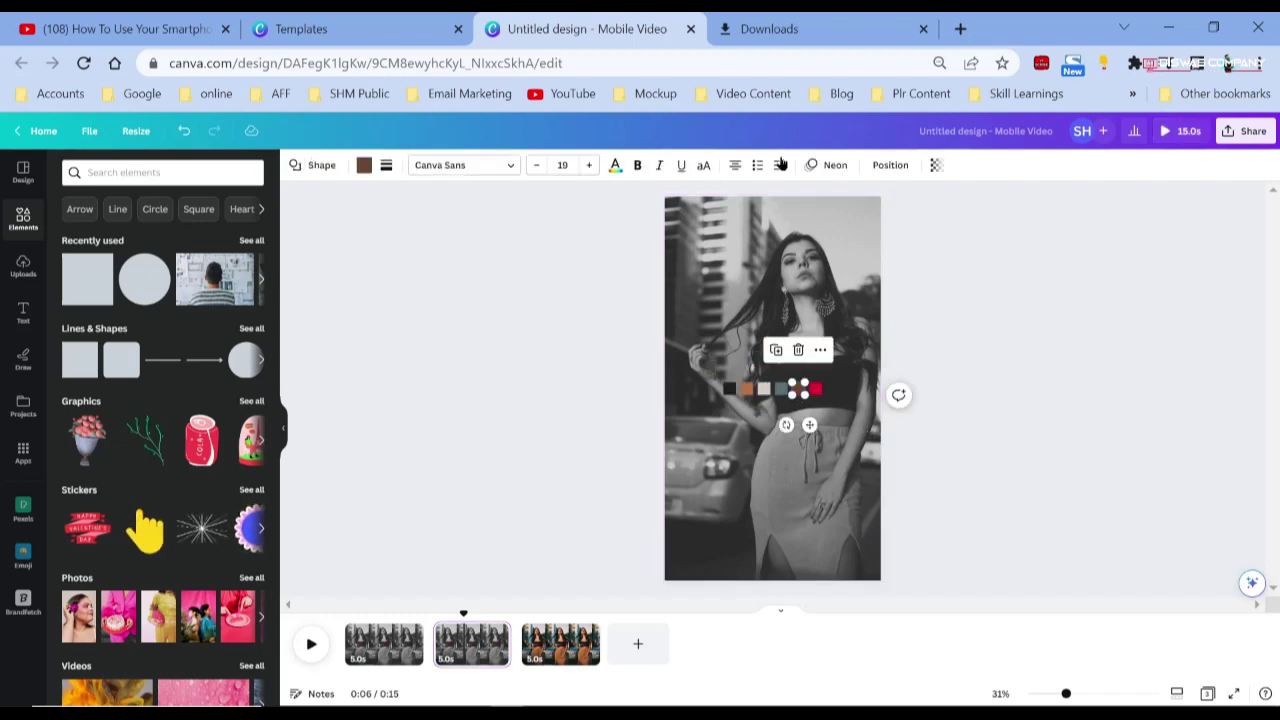
pyautogui.click(828, 166)
pyautogui.scroll(3, 185, 467)
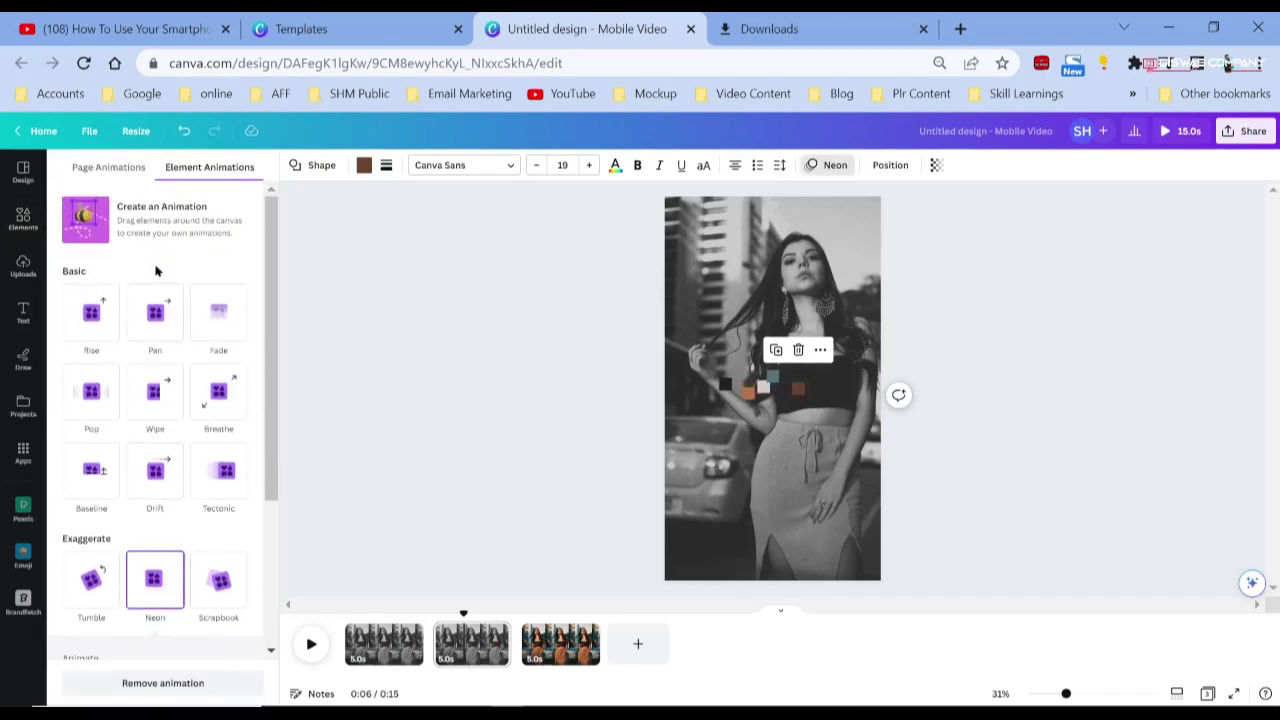
pyautogui.click(115, 232)
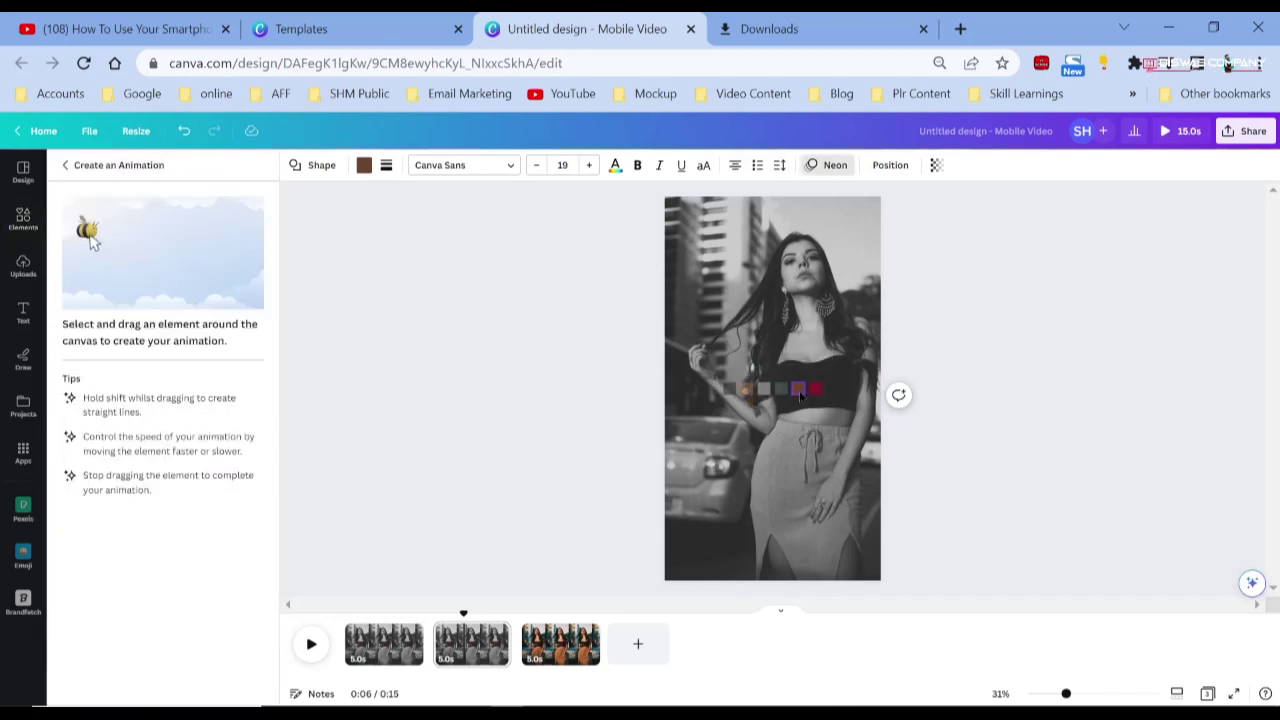
pyautogui.moveTo(800, 397)
pyautogui.mouseDown()
pyautogui.moveTo(837, 551)
pyautogui.moveTo(855, 572)
pyautogui.mouseUp()
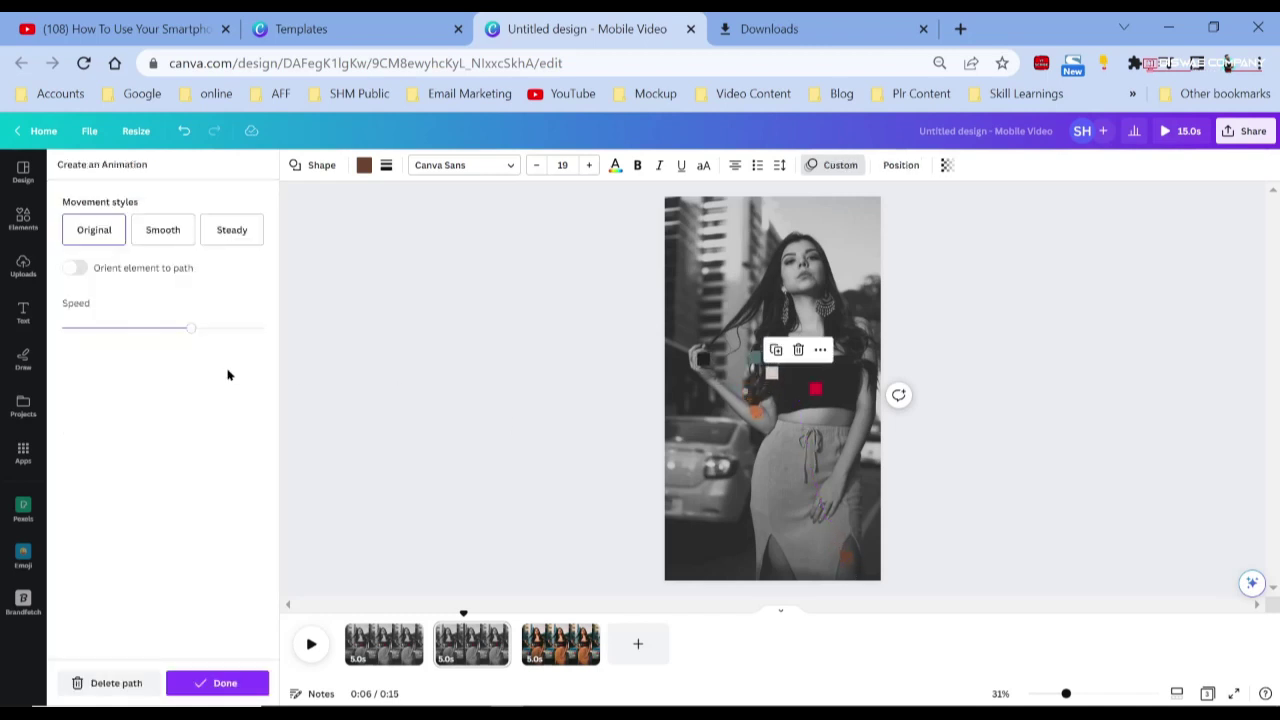
pyautogui.moveTo(190, 328); pyautogui.dragTo(122, 328)
pyautogui.click(162, 230)
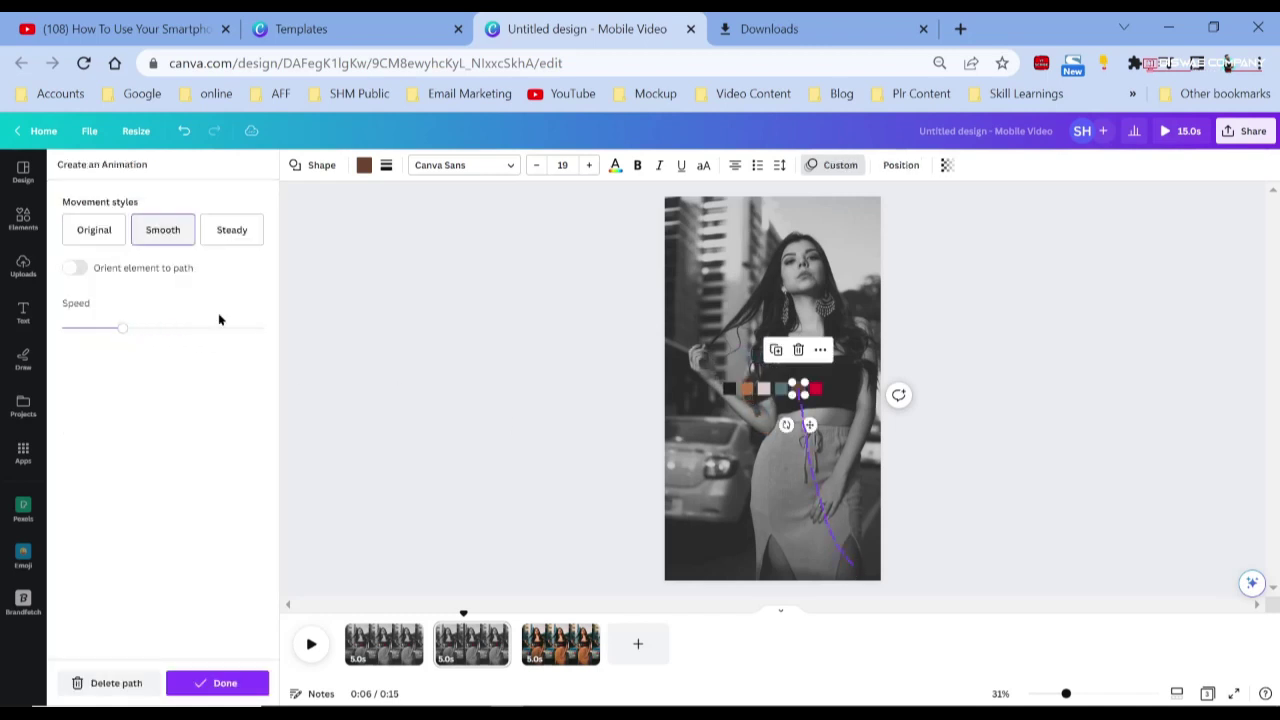
pyautogui.click(233, 676)
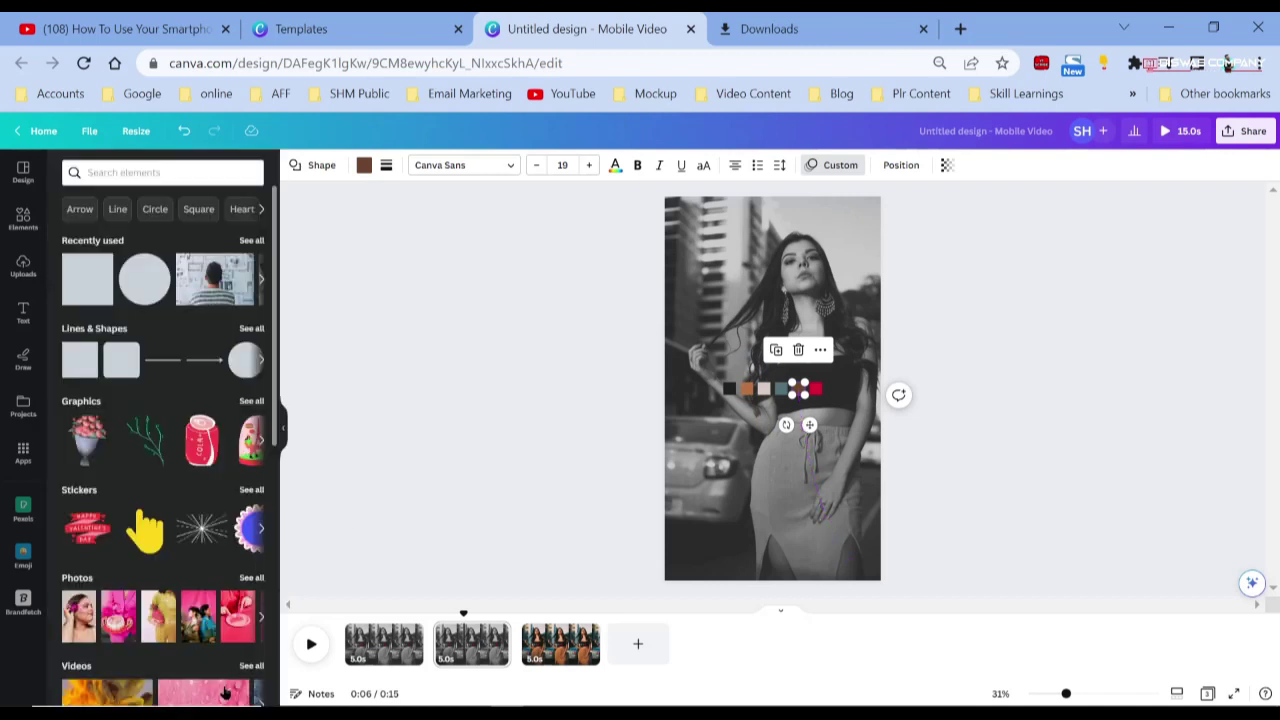
# Give the red swatch a smooth, slower custom path sweeping down-left toward the car's tail-light.
pyautogui.click(815, 390)
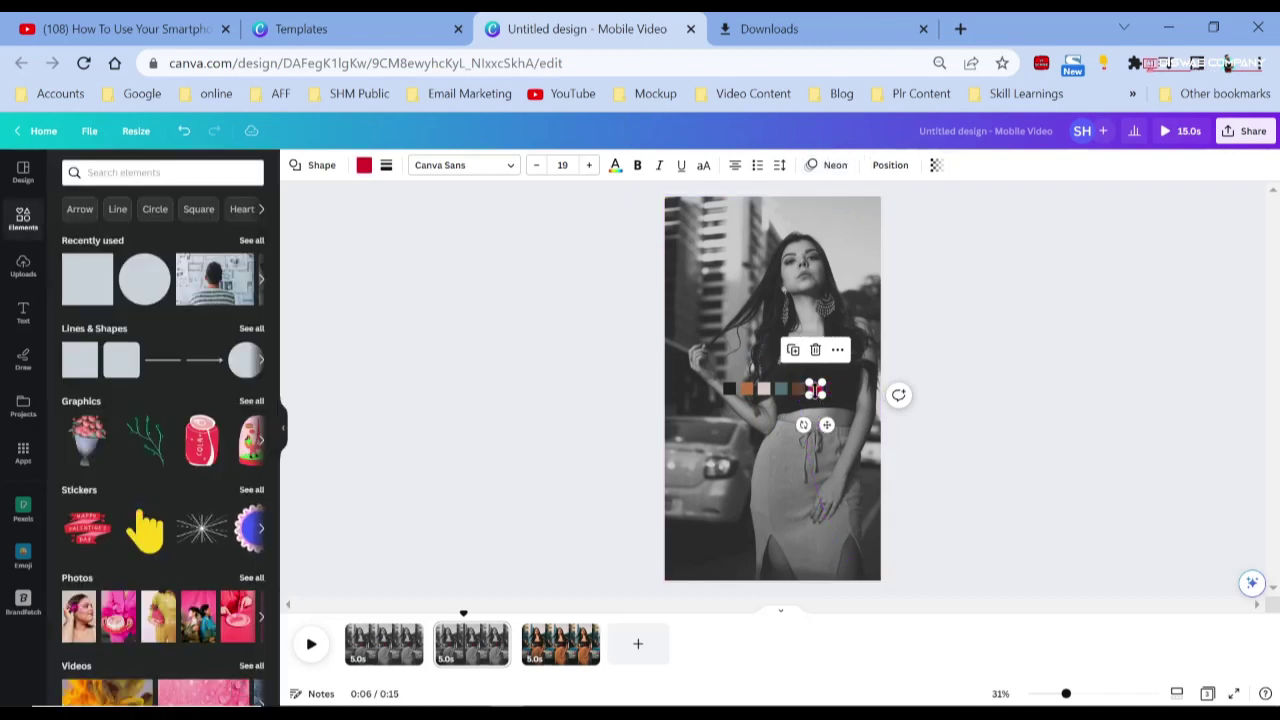
pyautogui.click(828, 165)
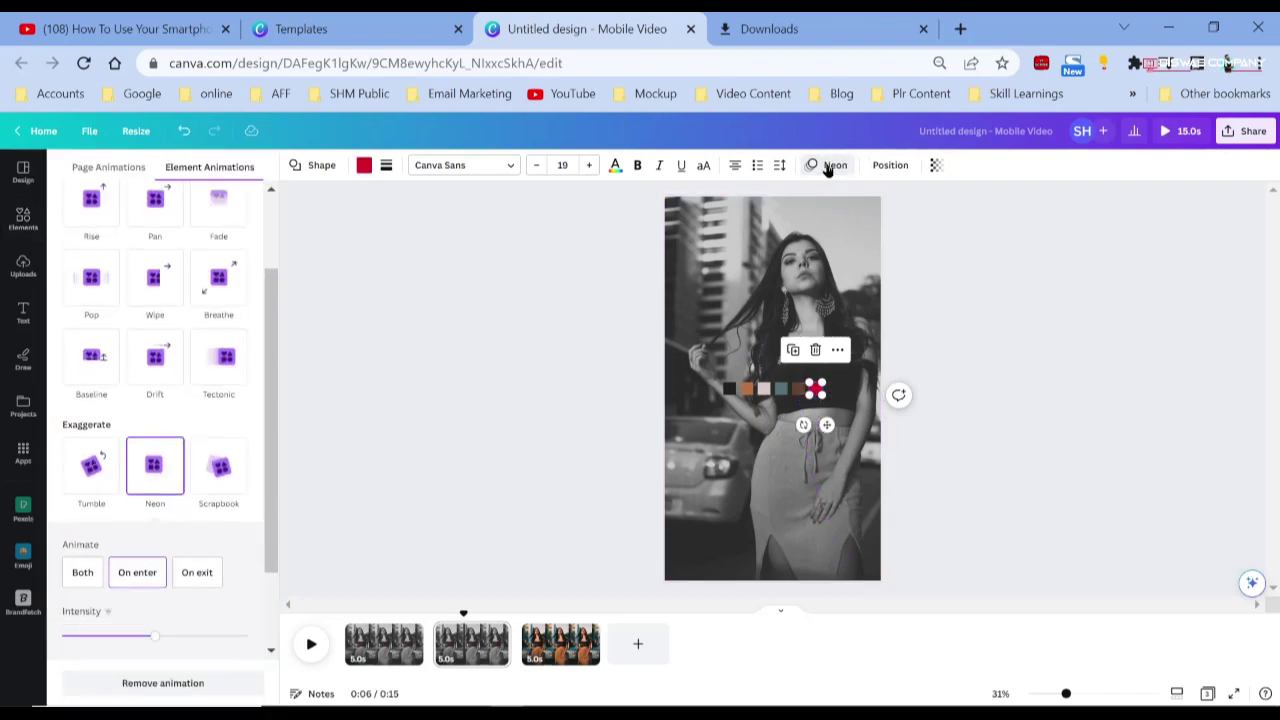
pyautogui.scroll(2, 178, 358)
pyautogui.click(131, 230)
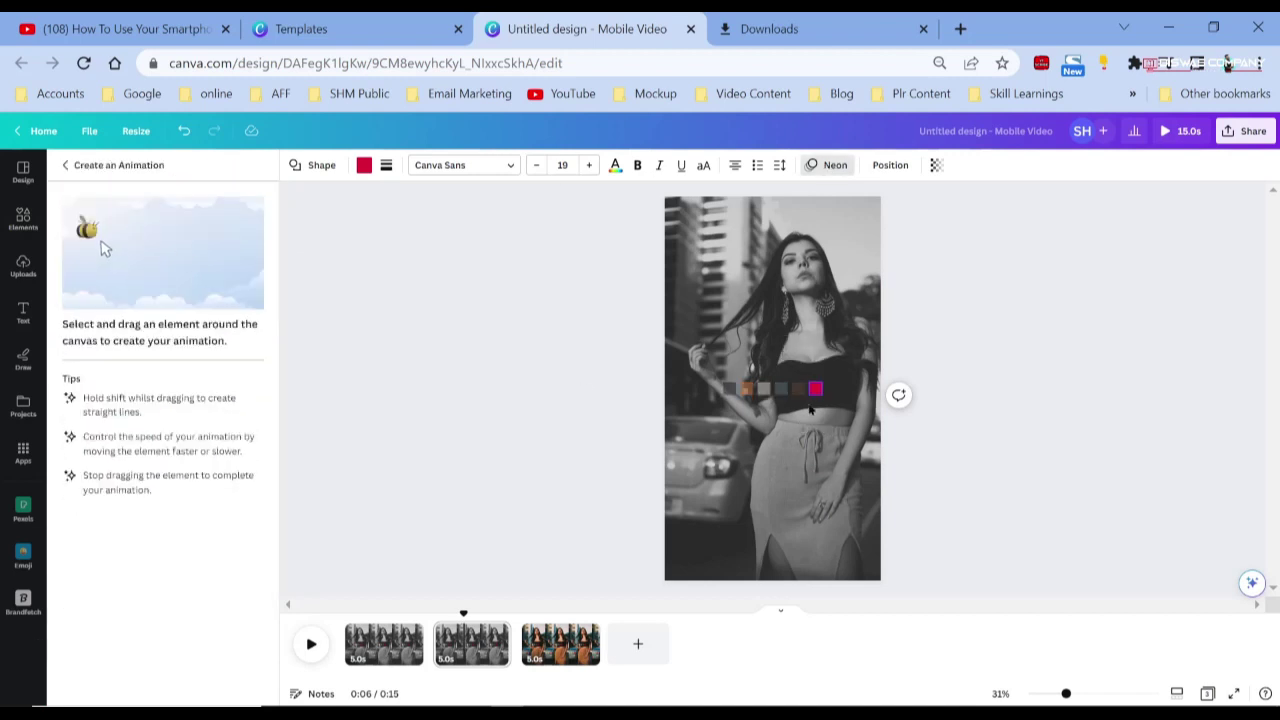
pyautogui.moveTo(816, 393); pyautogui.dragTo(718, 480)
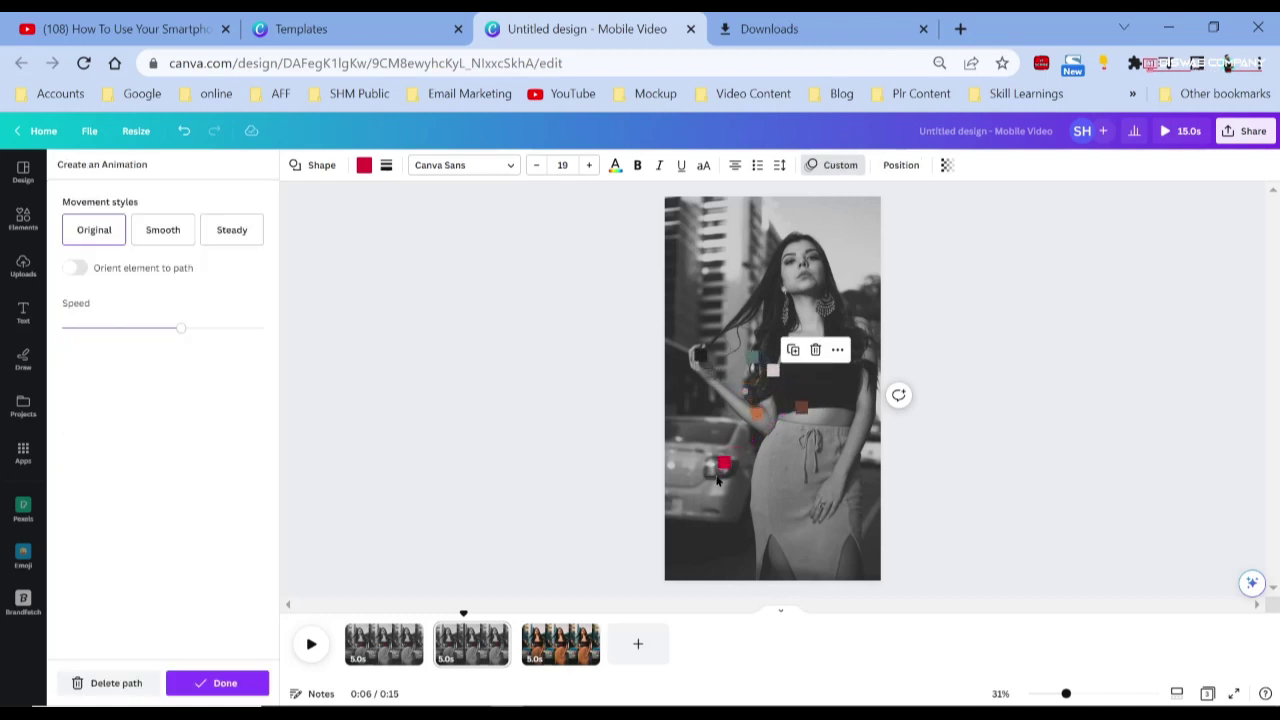
pyautogui.click(145, 240)
pyautogui.moveTo(182, 330); pyautogui.dragTo(114, 341)
pyautogui.click(214, 686)
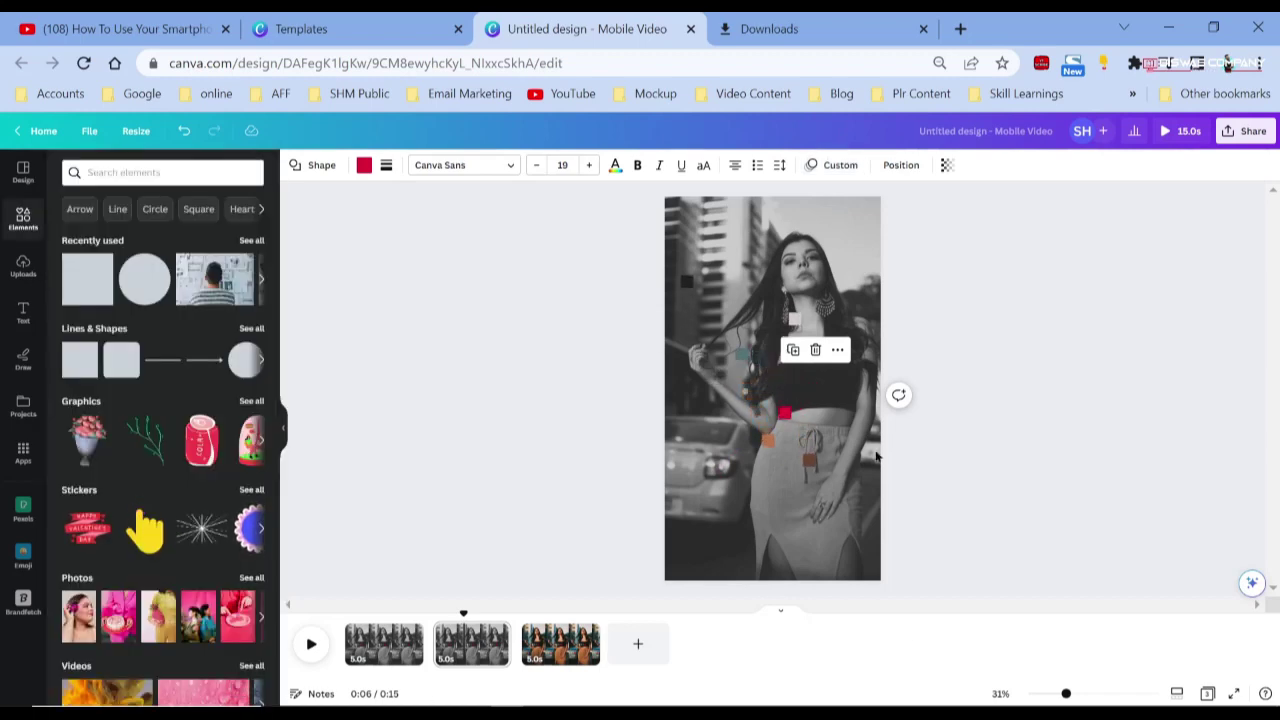
# Trim page 1 to 3.0 seconds, then select the swatch strip on the full-colour third page.
pyautogui.click(399, 660)
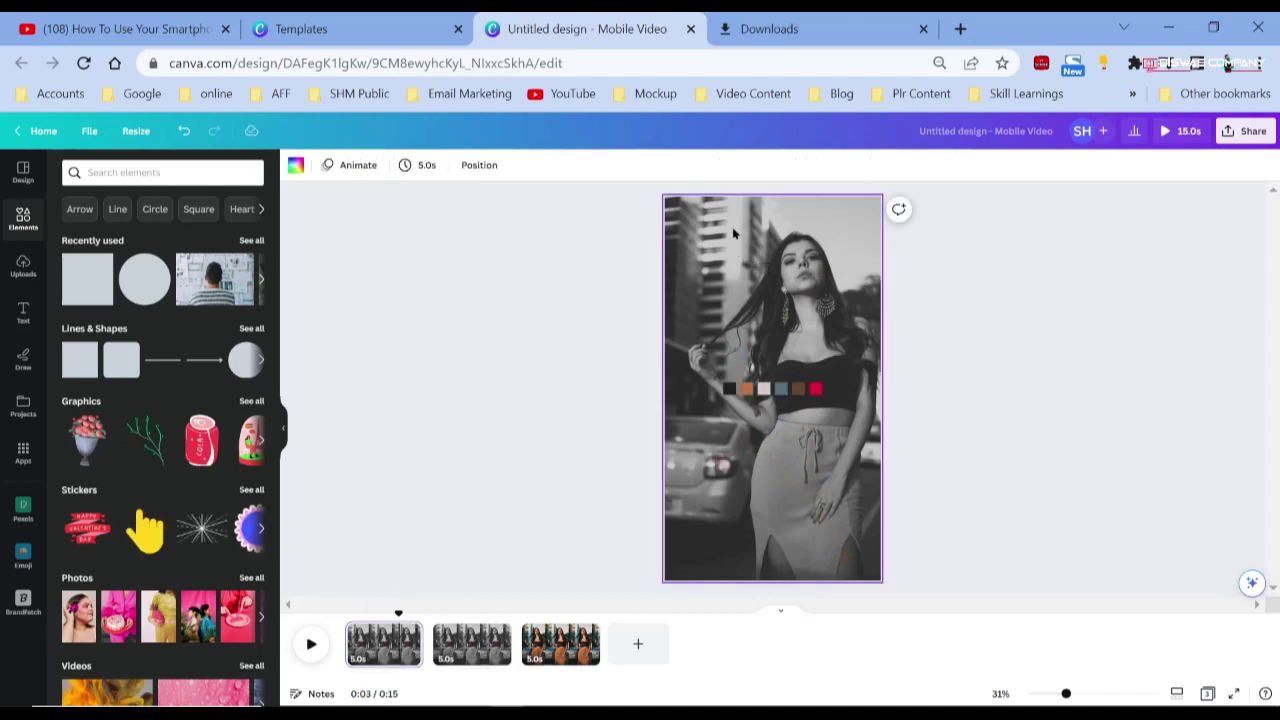
pyautogui.click(424, 165)
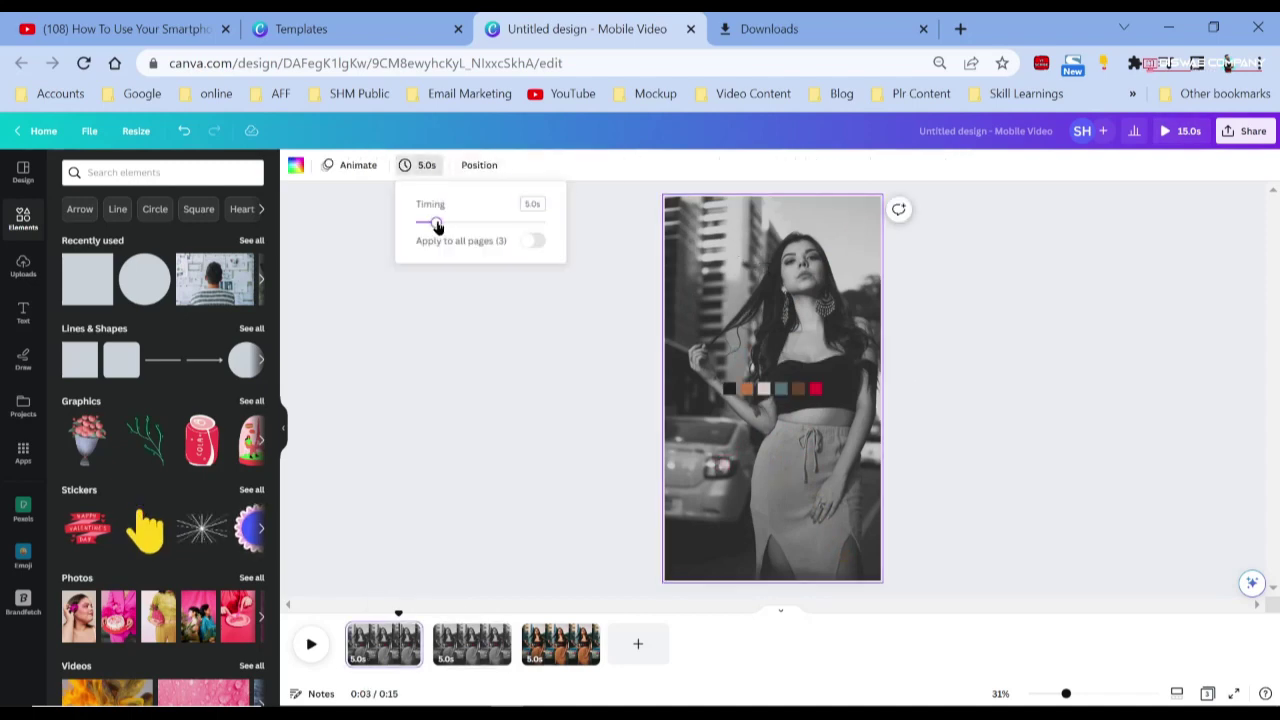
pyautogui.moveTo(434, 222); pyautogui.dragTo(426, 218)
pyautogui.click(586, 320)
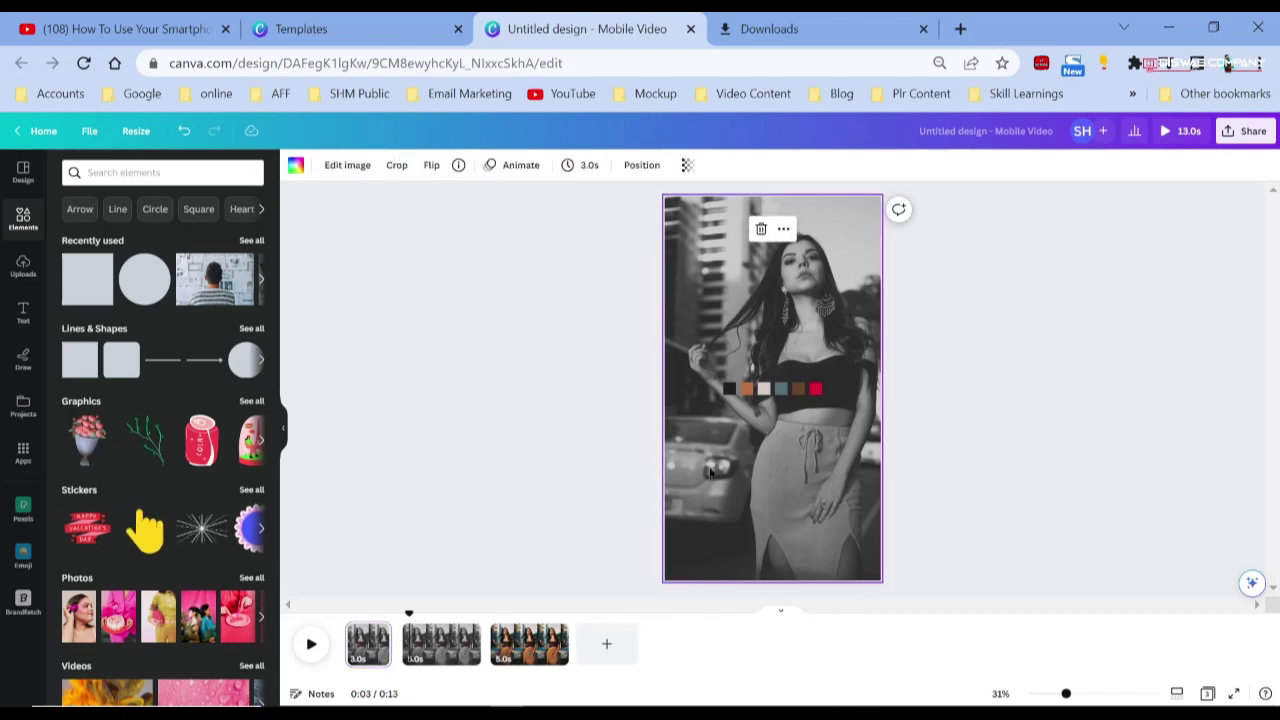
pyautogui.click(520, 648)
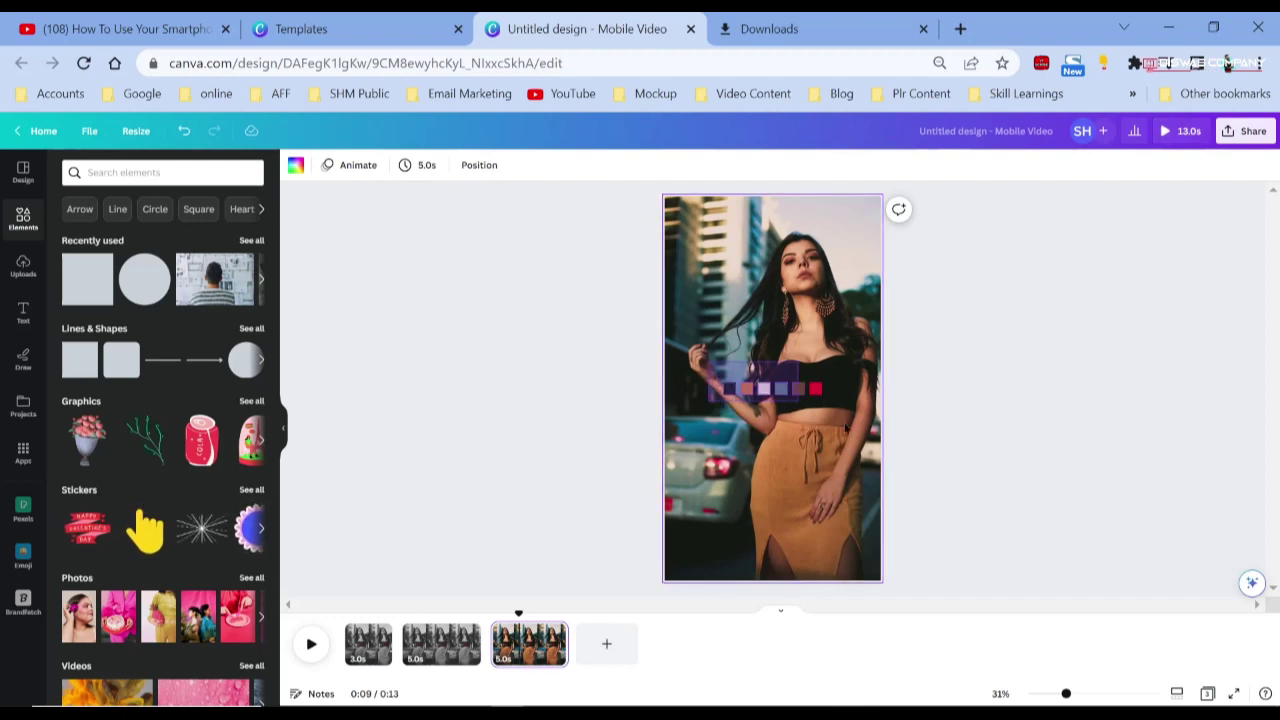
pyautogui.click(795, 392)
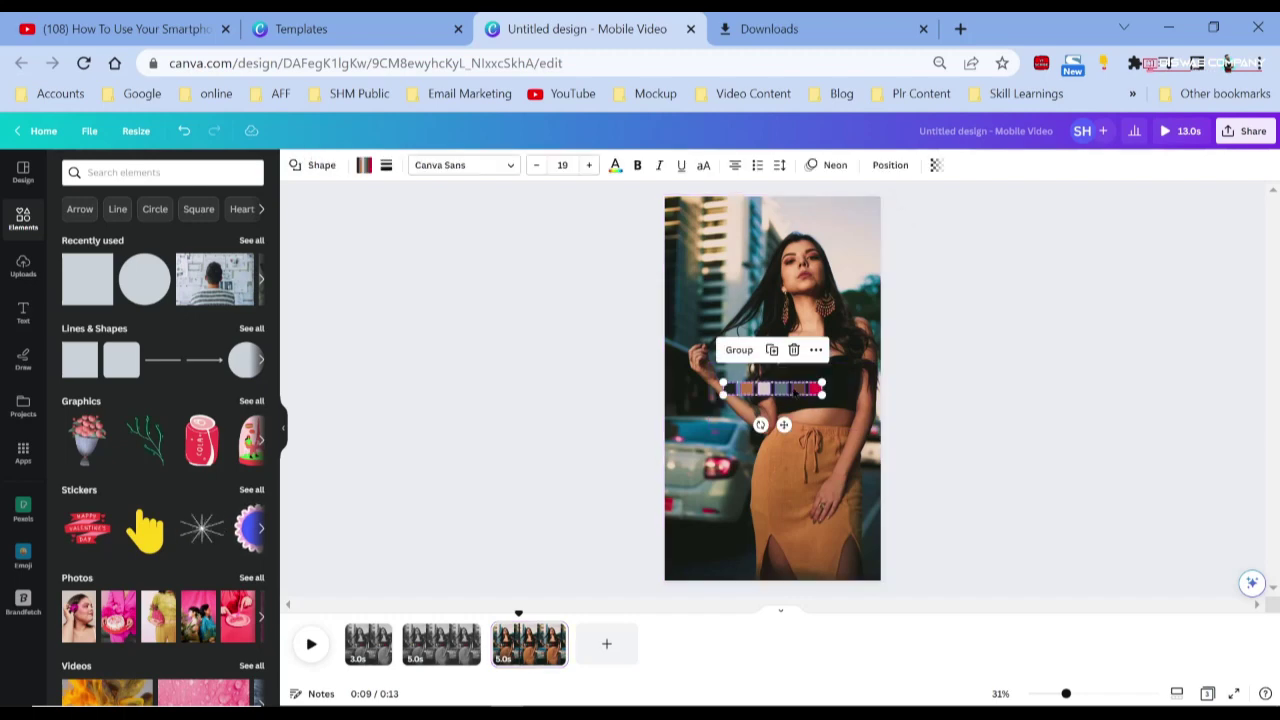
# Delete the colour swatch strip from the final page and preview the 13-second video.
pyautogui.click(795, 350)
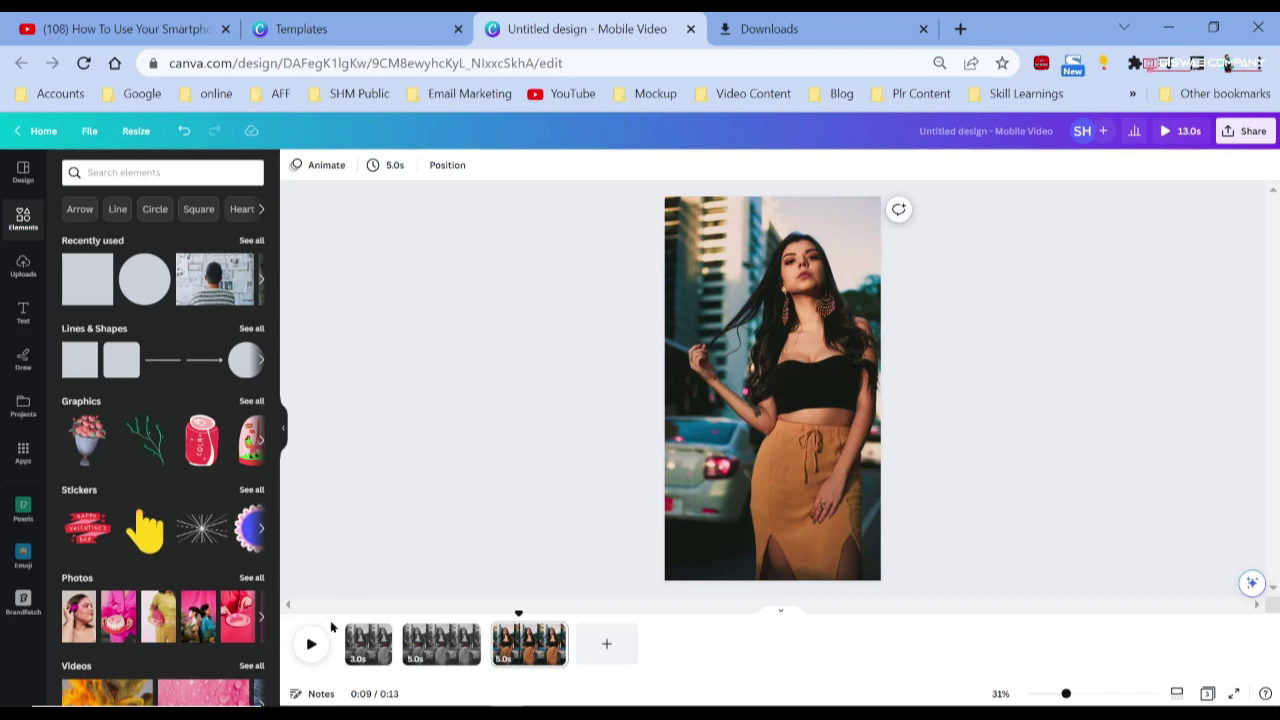
pyautogui.click(312, 647)
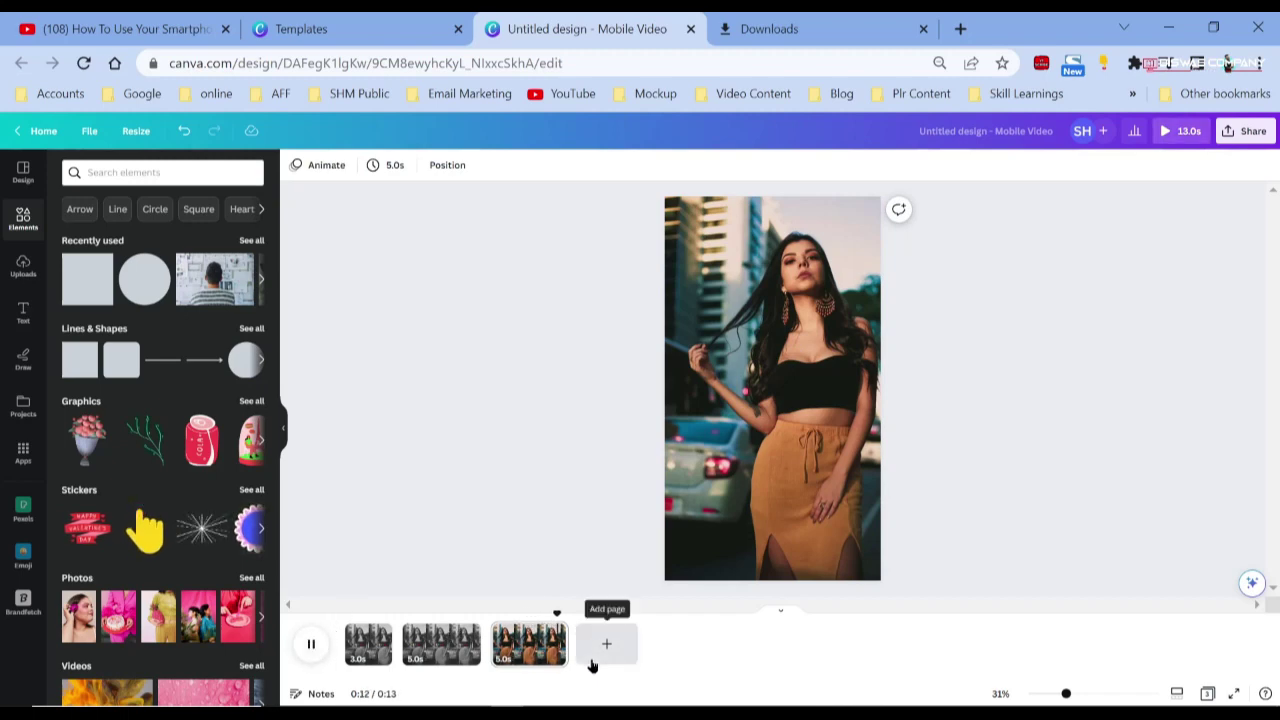
pyautogui.click(312, 647)
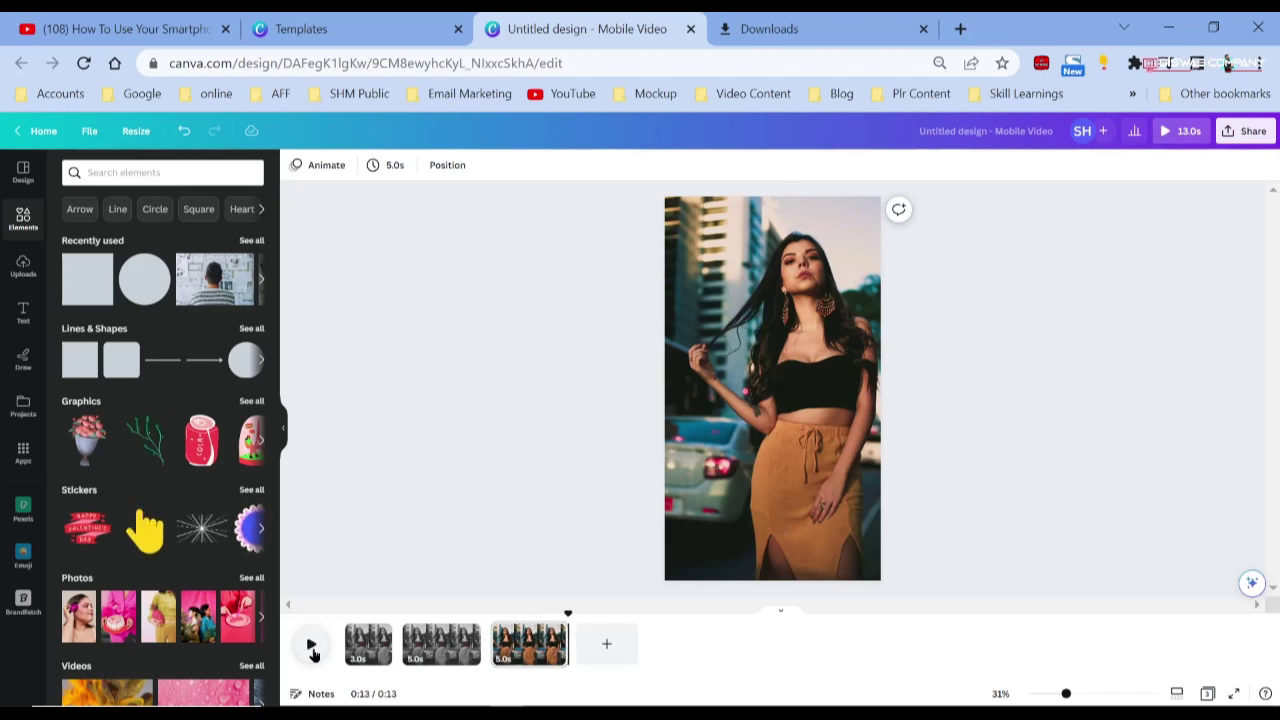
pyautogui.click(553, 645)
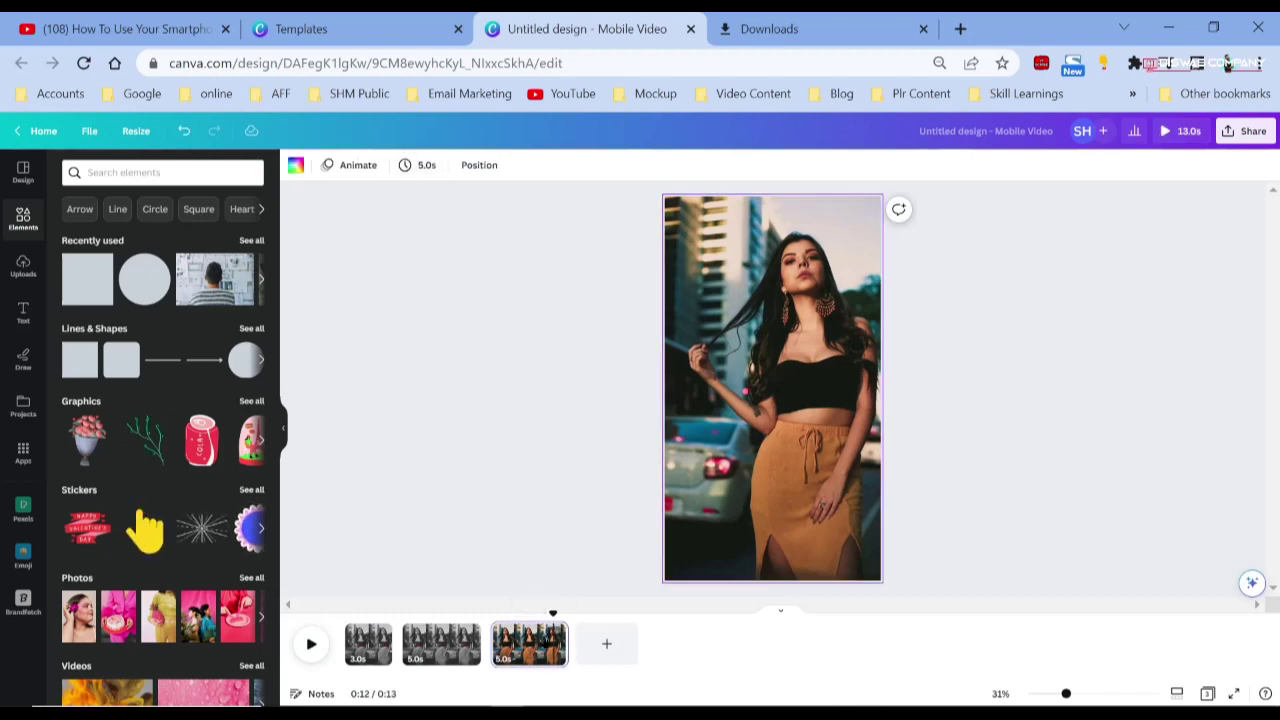
# Trim the final photo page's timing to 3.5 seconds, making the video 11.5 seconds long.
pyautogui.click(712, 255)
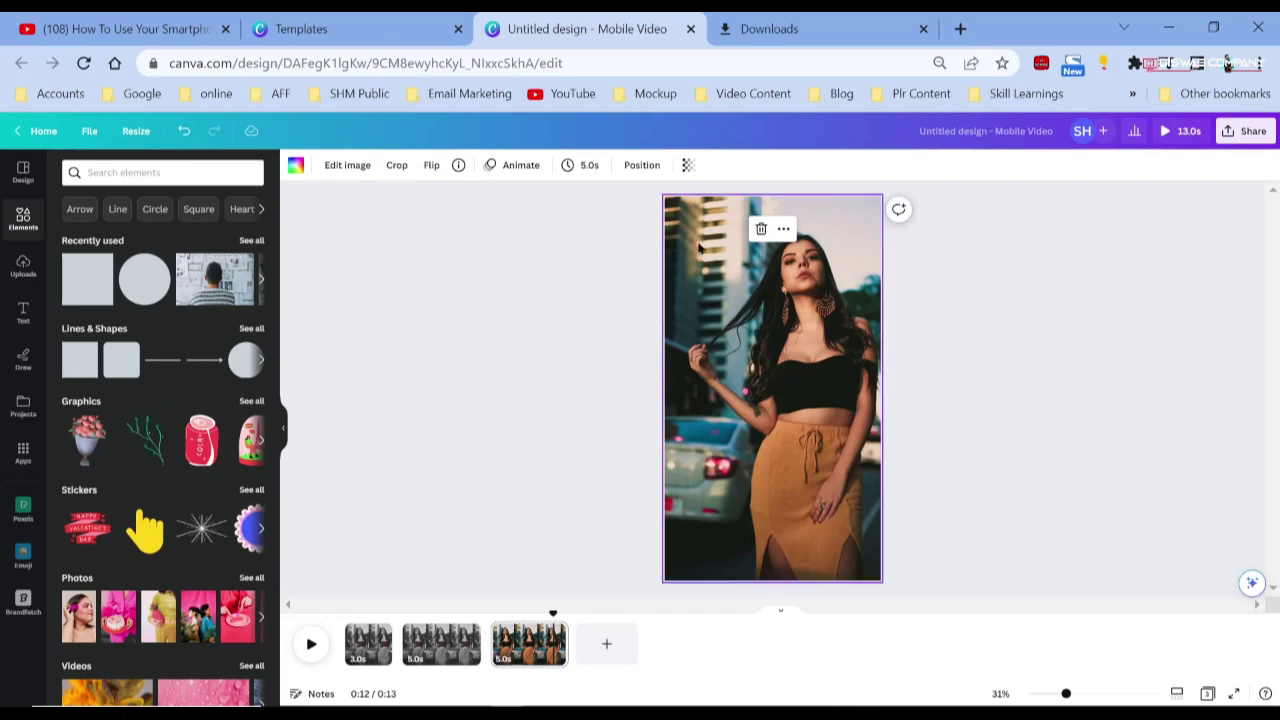
pyautogui.click(582, 165)
pyautogui.moveTo(592, 230); pyautogui.dragTo(593, 224)
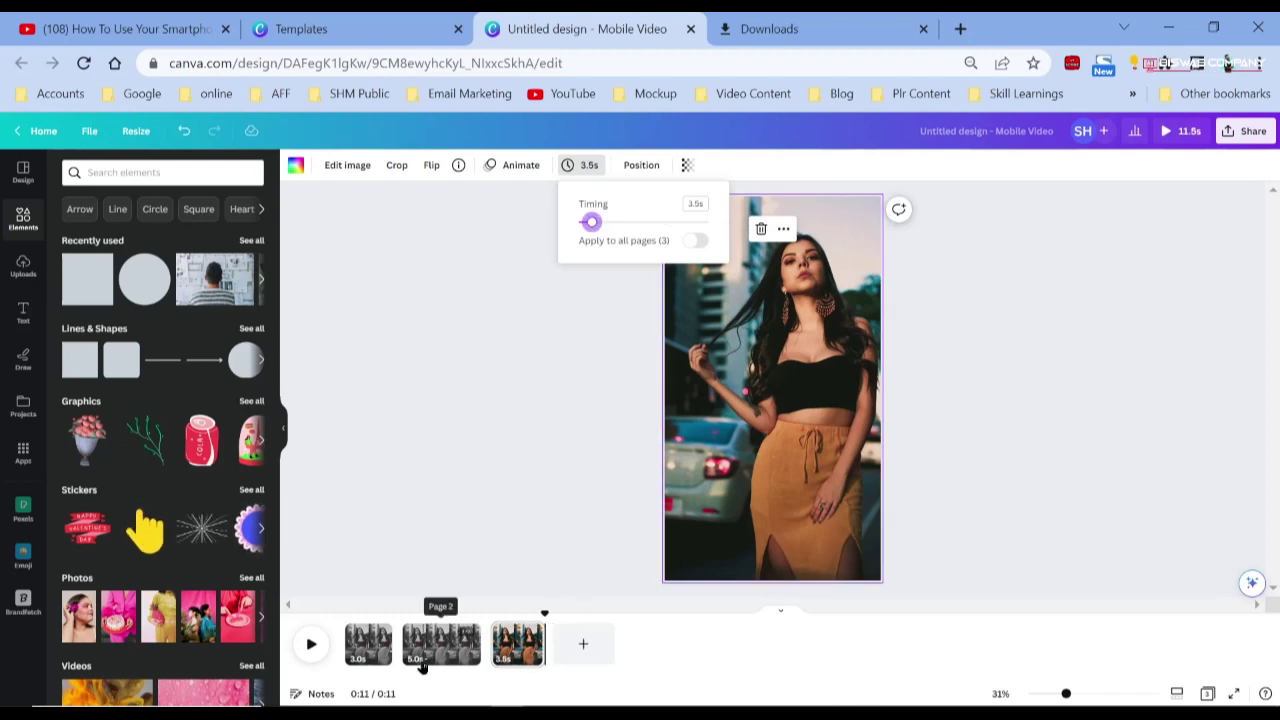
pyautogui.click(815, 353)
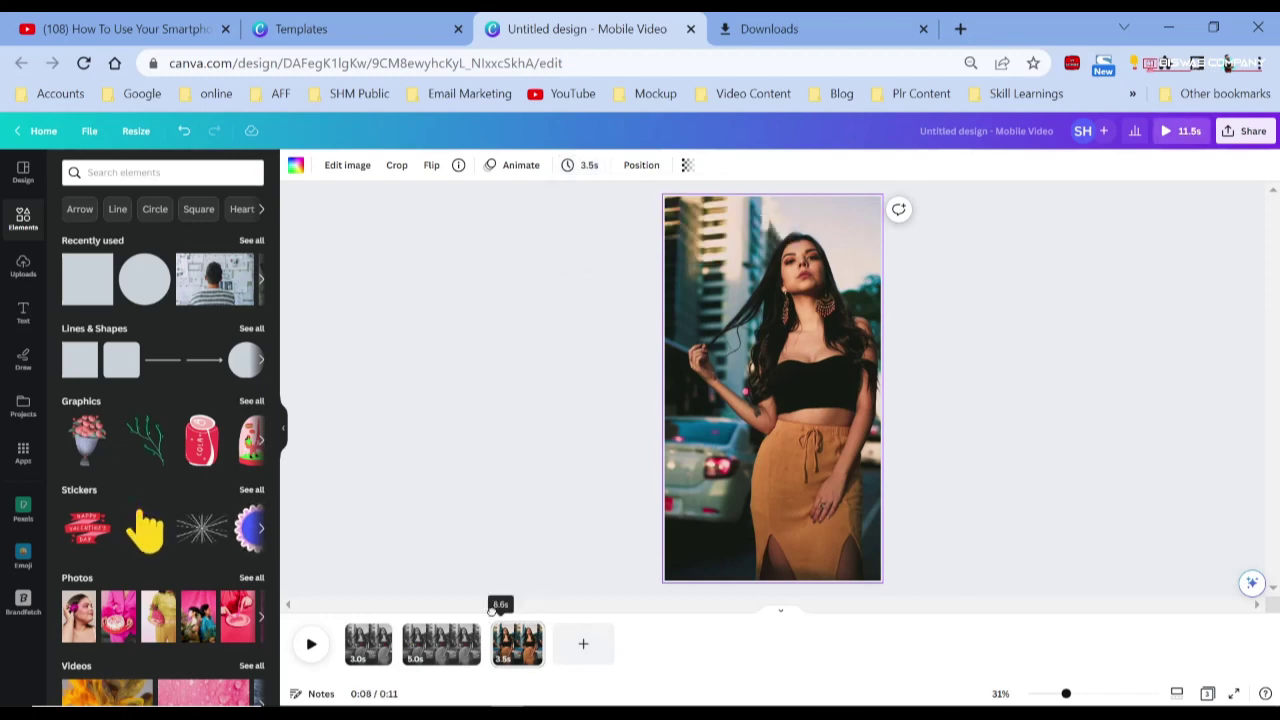
pyautogui.click(340, 610)
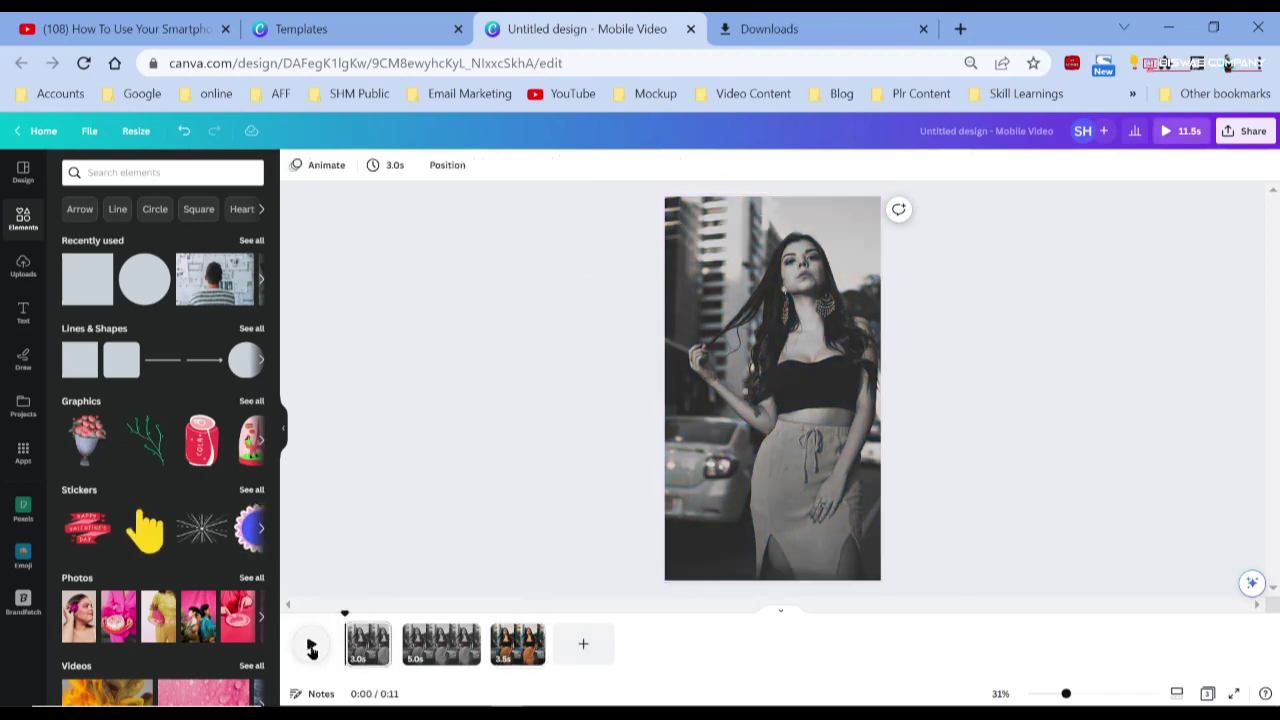
# Play the video, then bring up the transition options for the join between pages 2 and 3.
pyautogui.click(311, 645)
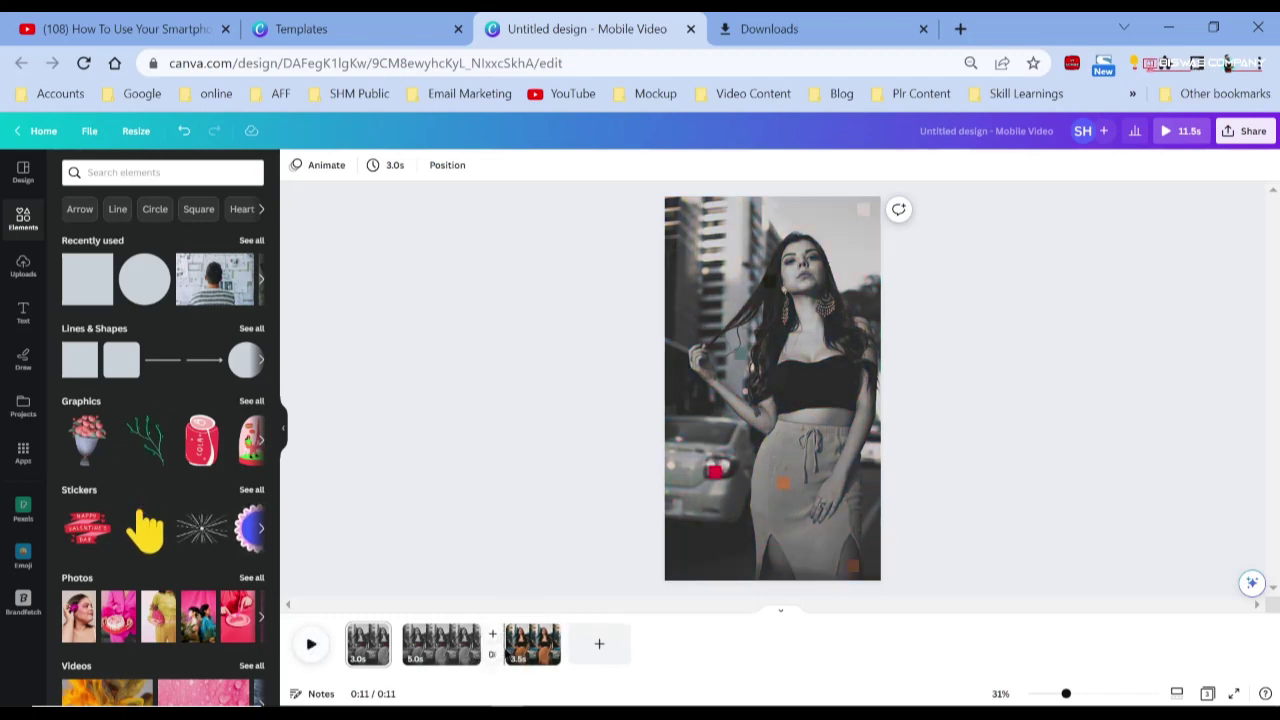
pyautogui.click(493, 657)
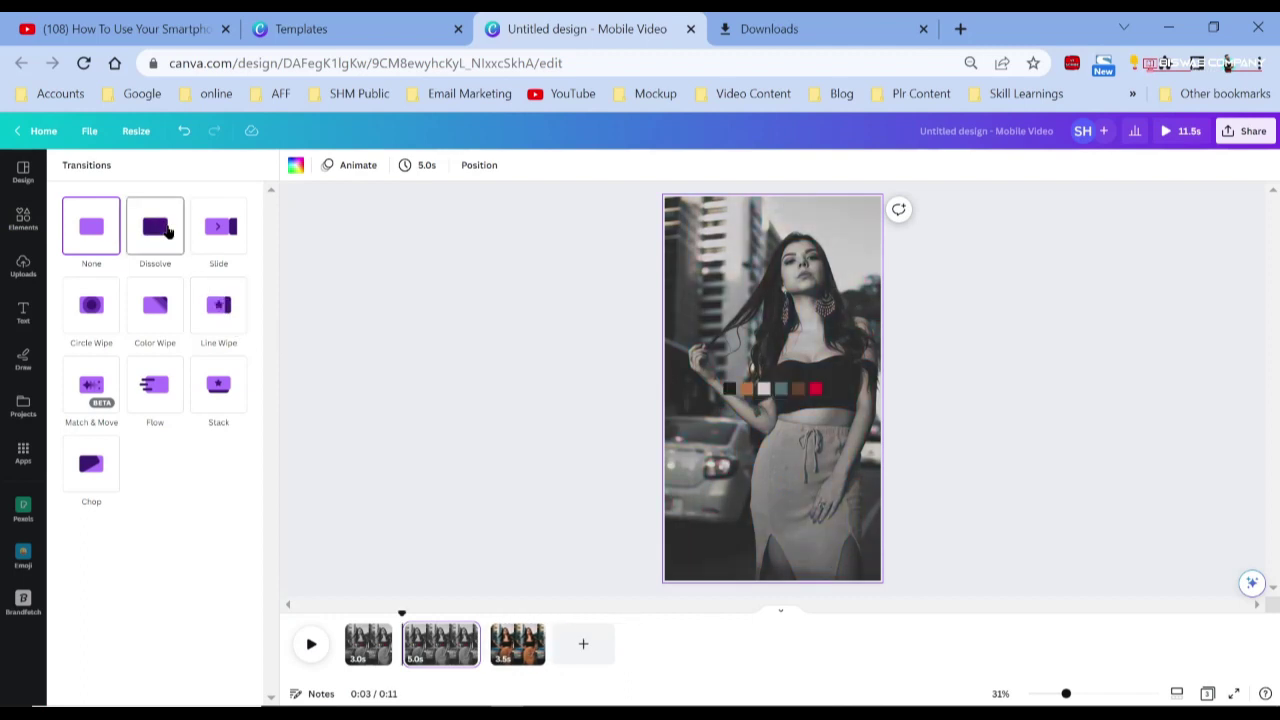
# Apply a 0.5-second Dissolve between pages 2 and 3 and play it back to check.
pyautogui.click(167, 231)
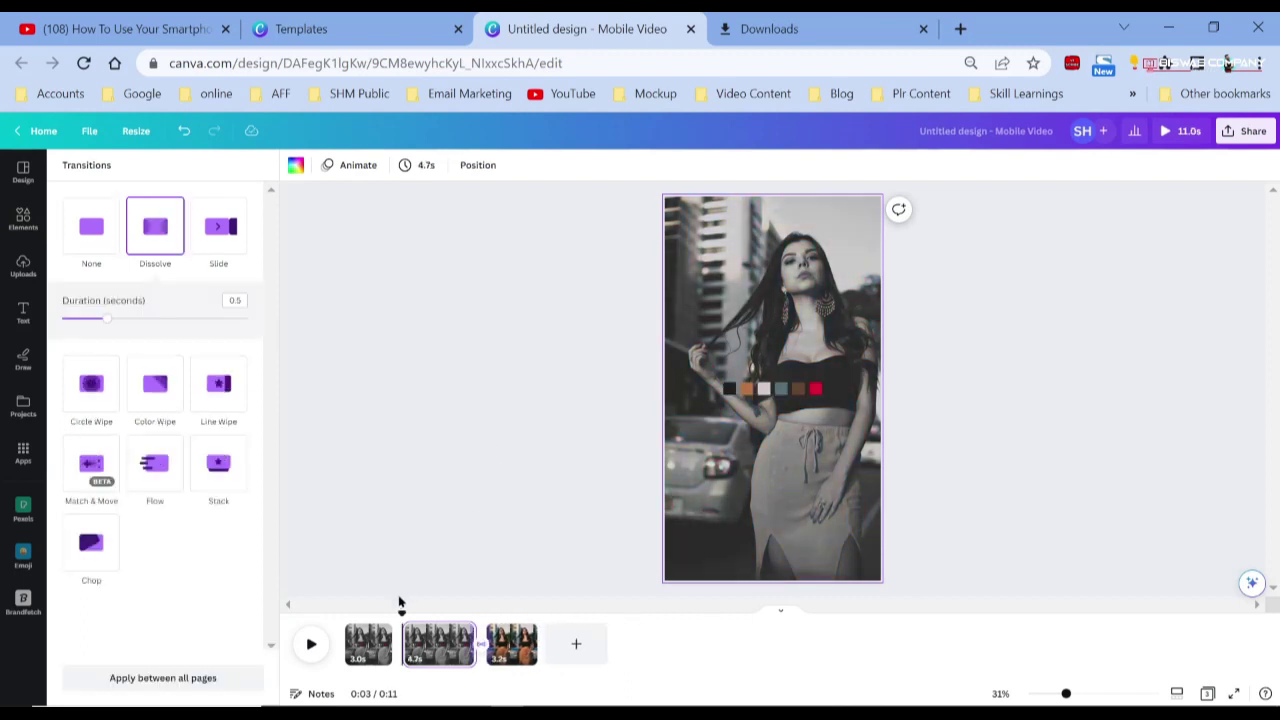
pyautogui.click(311, 645)
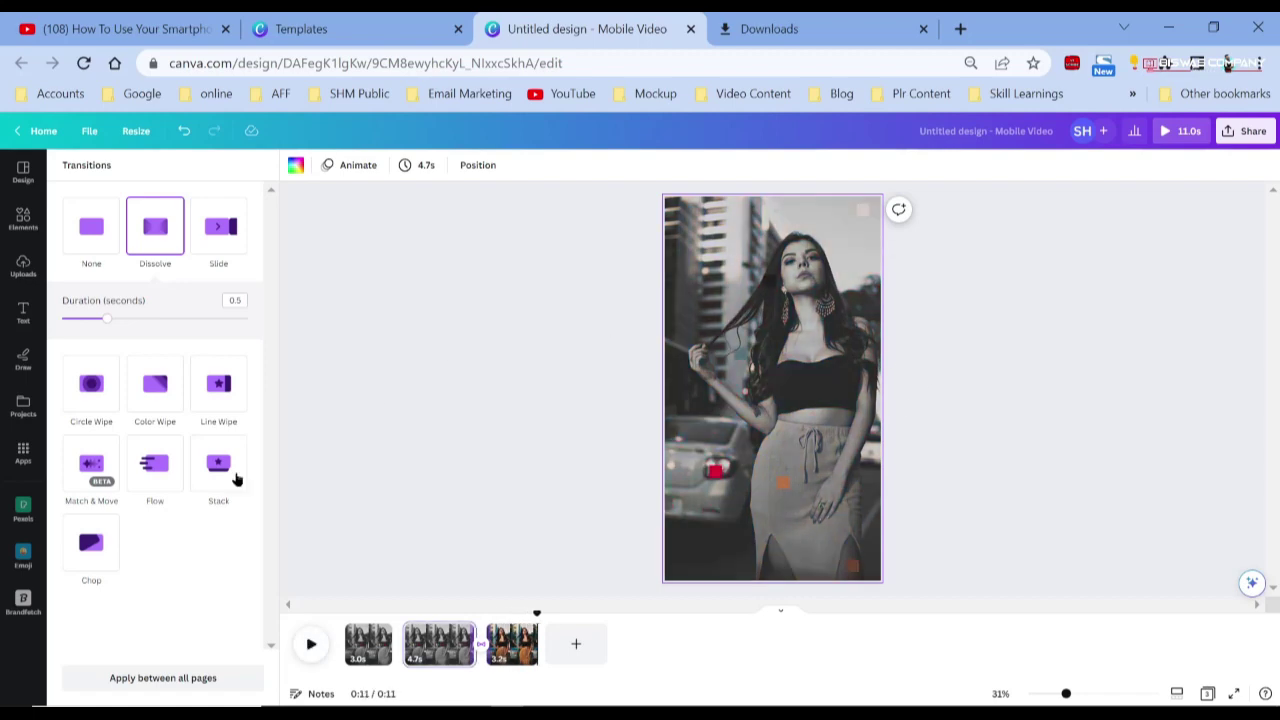
pyautogui.click(30, 172)
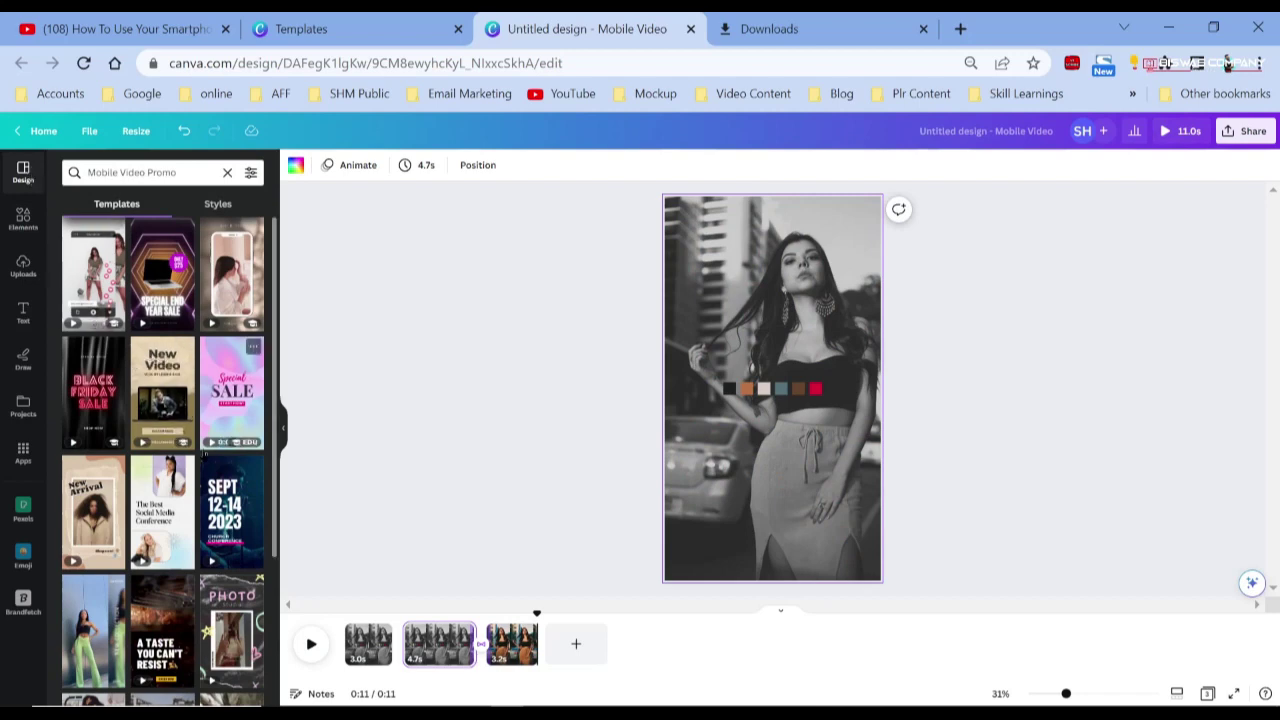
# Present the 11-second mobile video full screen to watch the swatches dissolve into colour.
pyautogui.scroll(-3, 198, 440)
pyautogui.scroll(3, 204, 455)
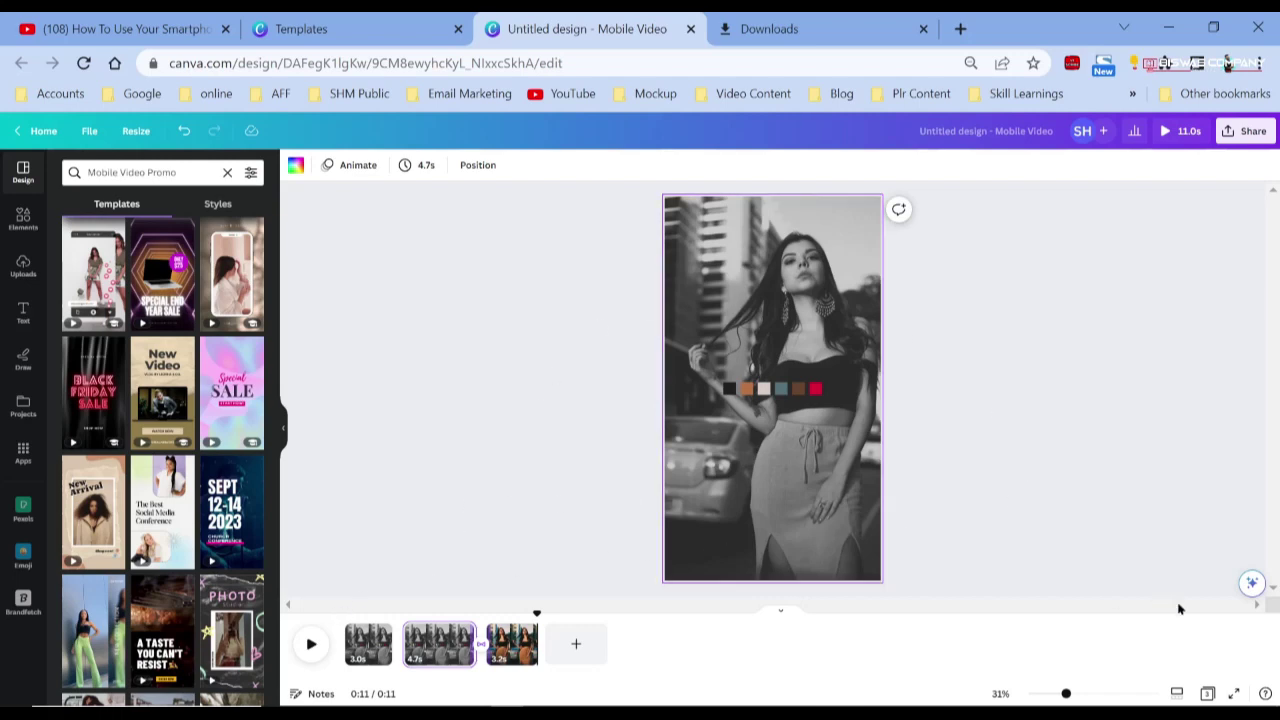
pyautogui.click(1238, 693)
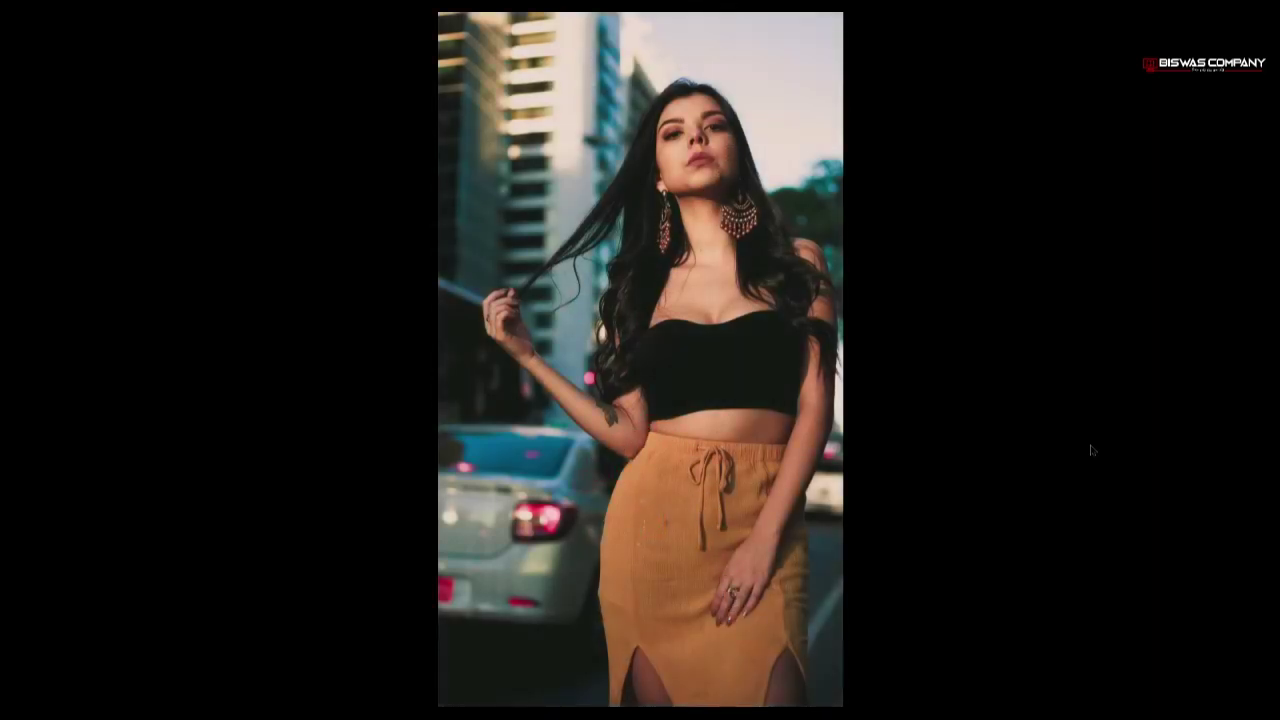
# Exit the full-screen presentation with Esc and return to the three-page editor.
pyautogui.press('Escape')
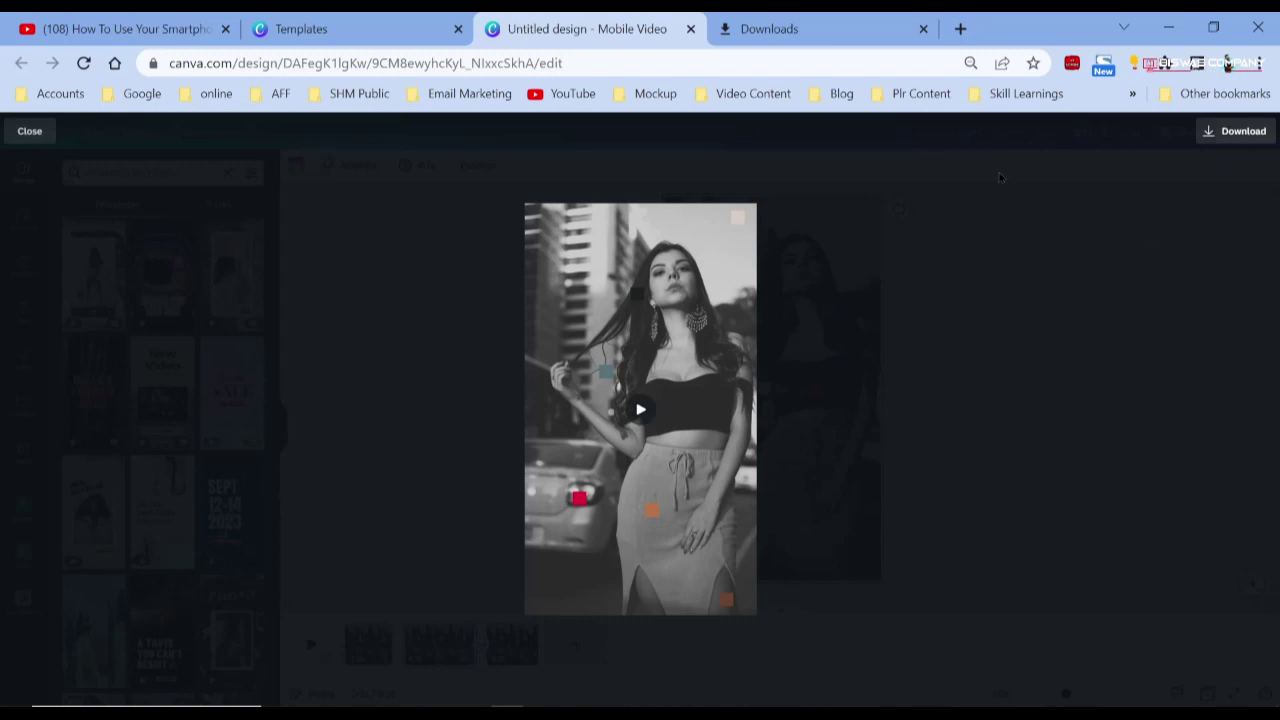
pyautogui.click(30, 131)
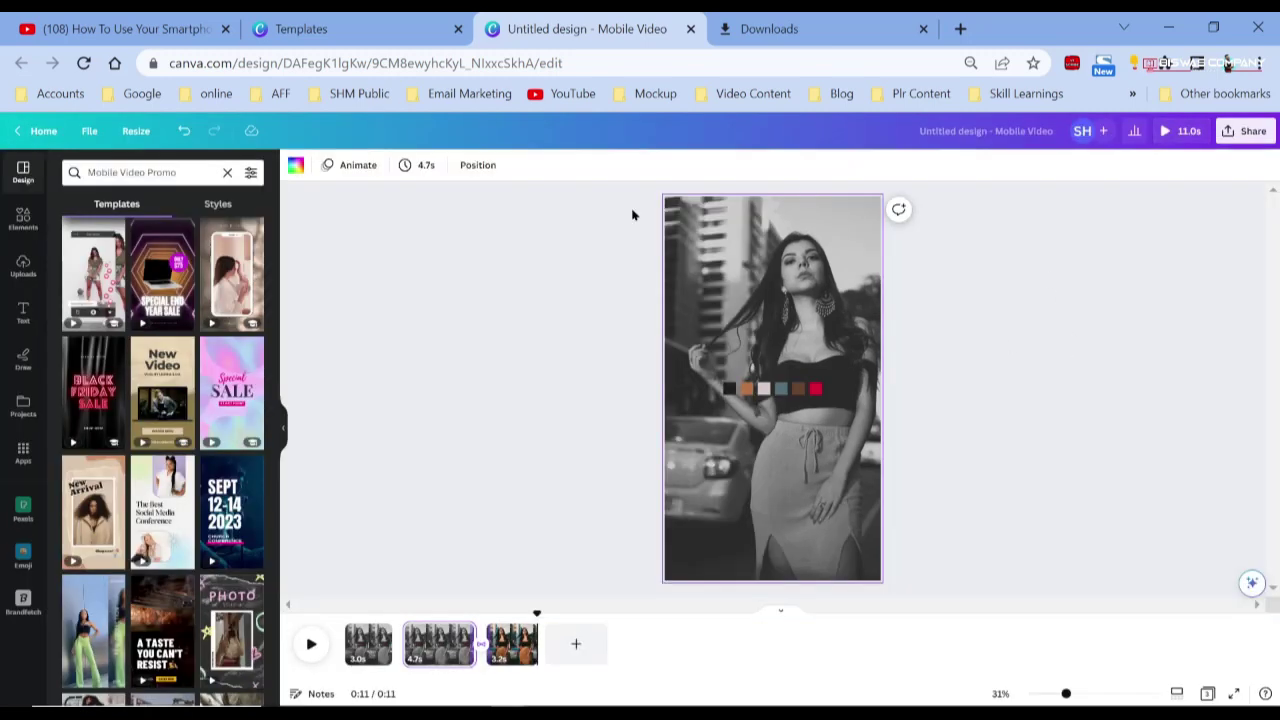